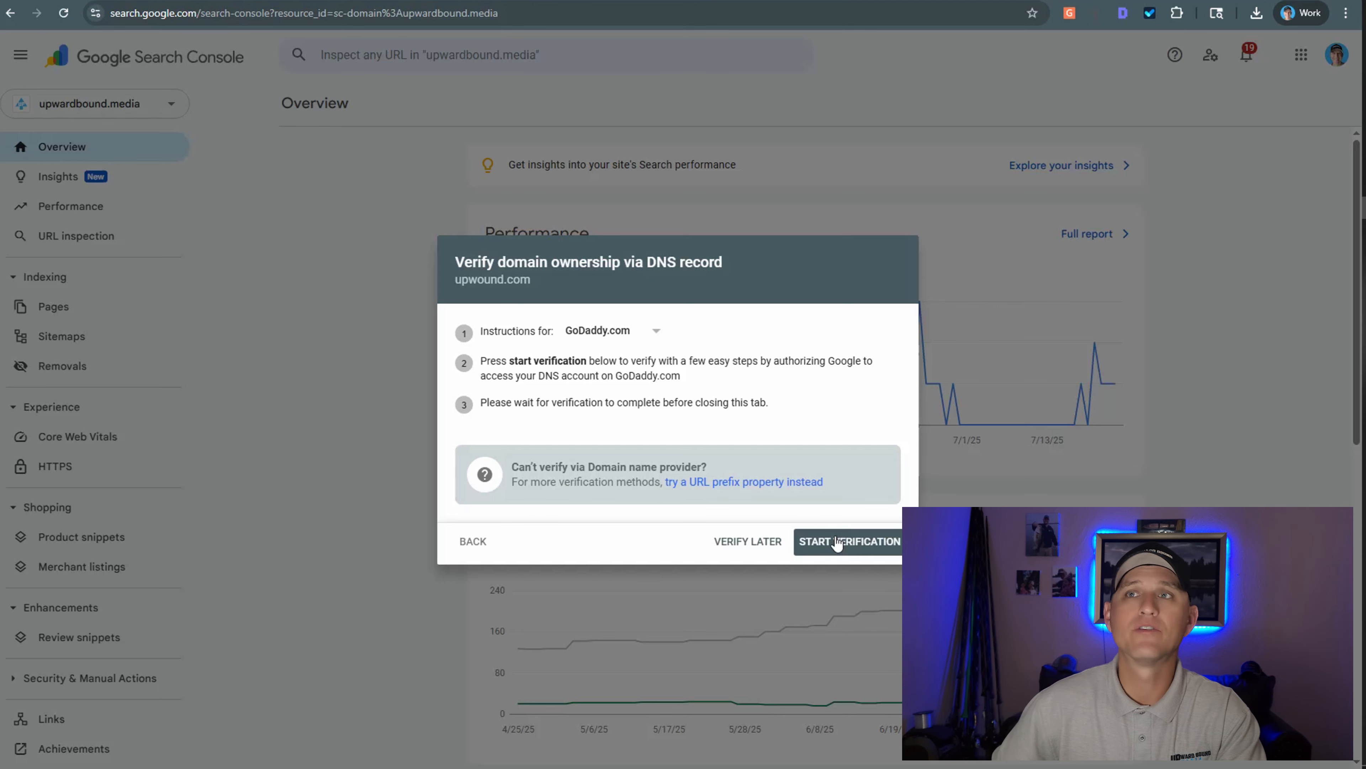
Verify ownership of the upwound.com domain by authorizing Google through GoDaddy, and open the verified property
{"action": "left_click", "coordinate": [837, 543]}
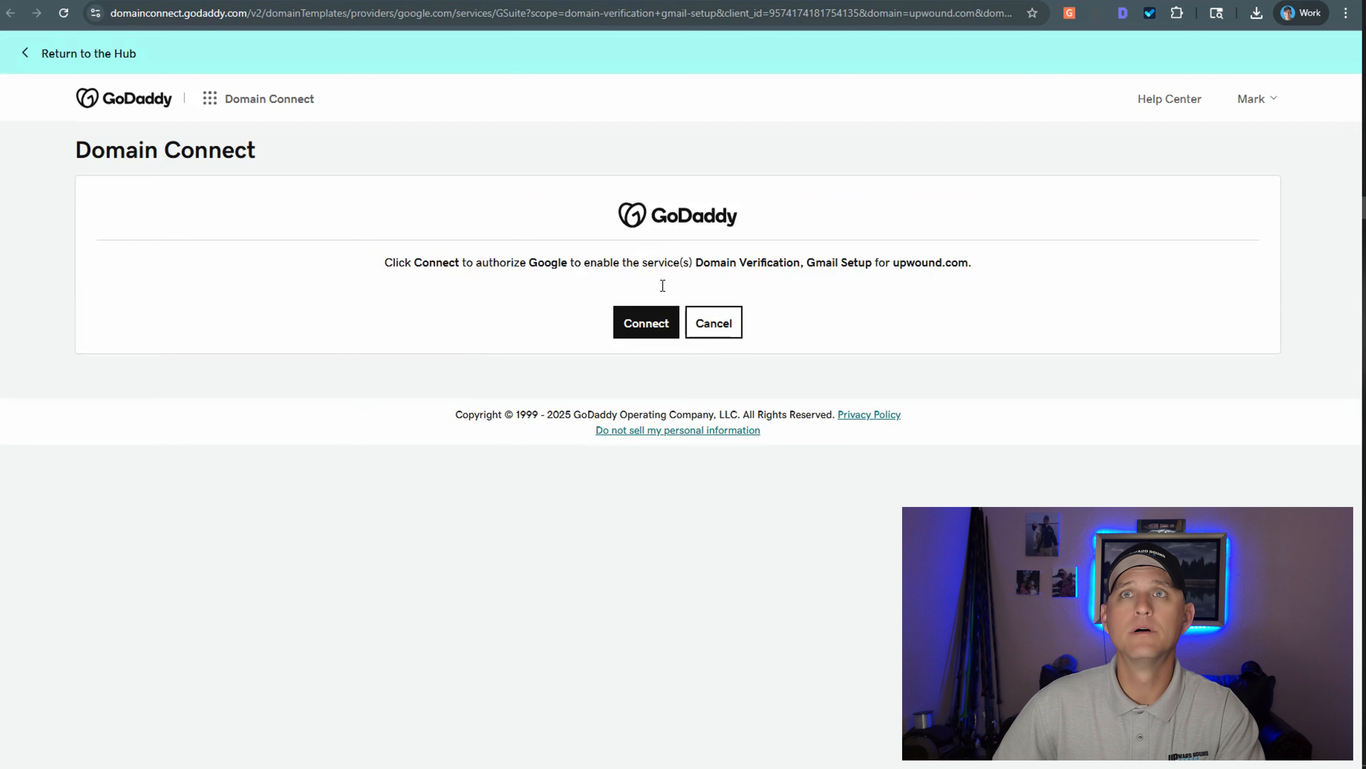
{"action": "left_click", "coordinate": [644, 322]}
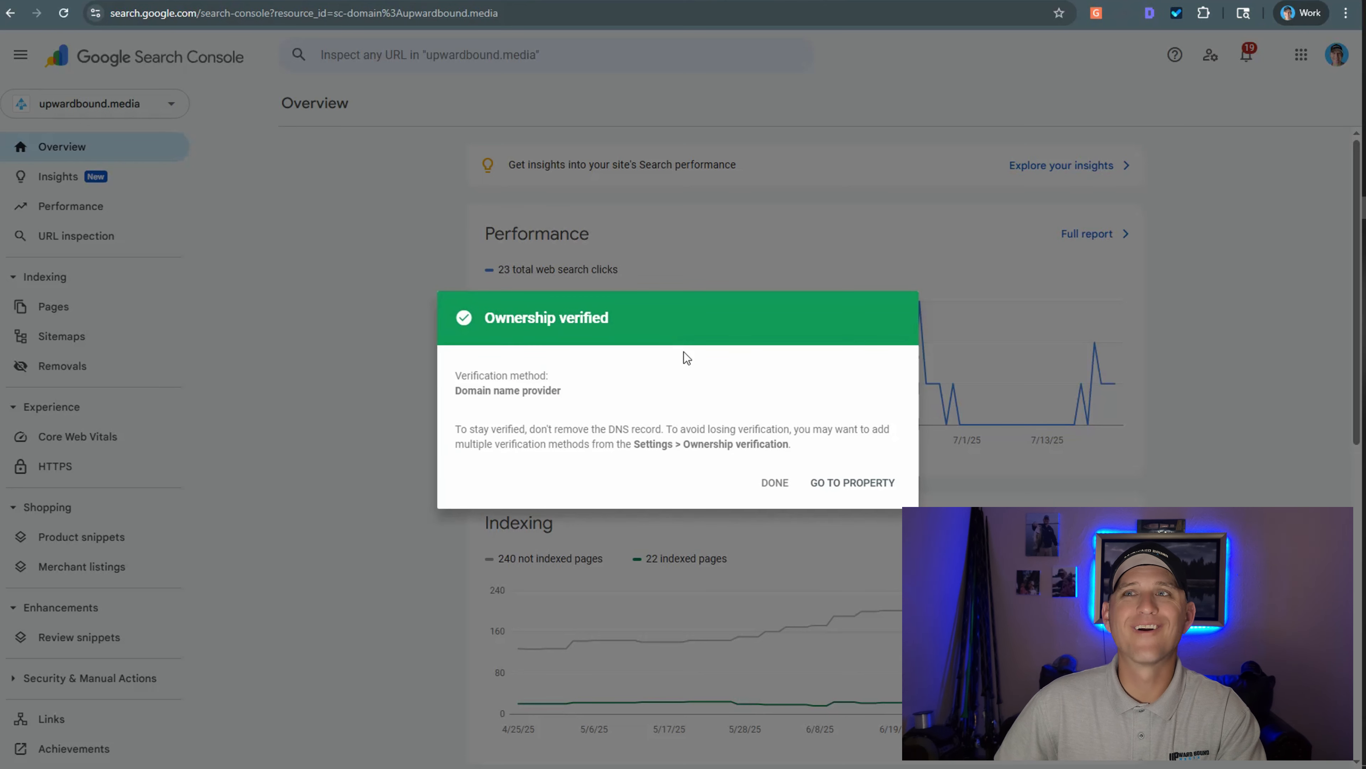
{"action": "left_click", "coordinate": [900, 484]}
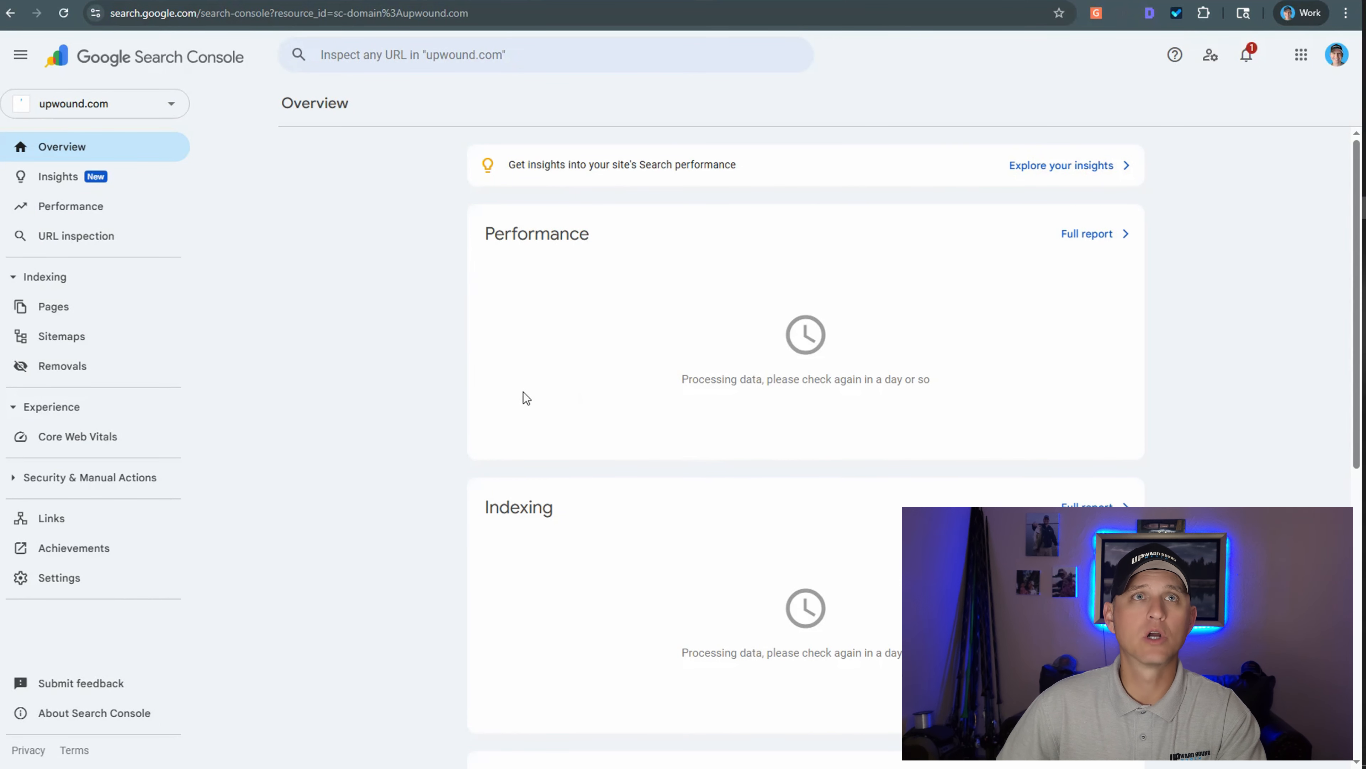
Inspect the URL upwound.com in the property's URL inspection
{"action": "left_click", "coordinate": [69, 240]}
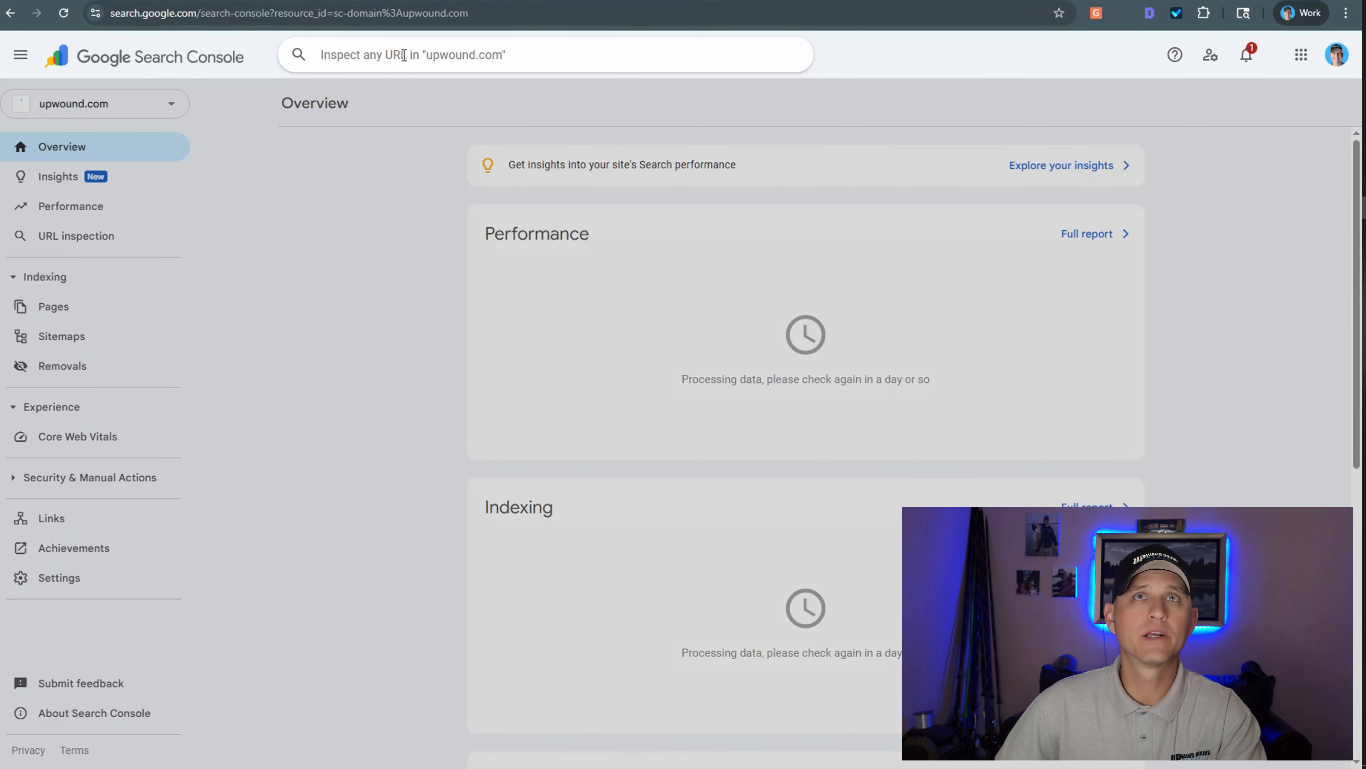
{"action": "type", "text": "upw"}
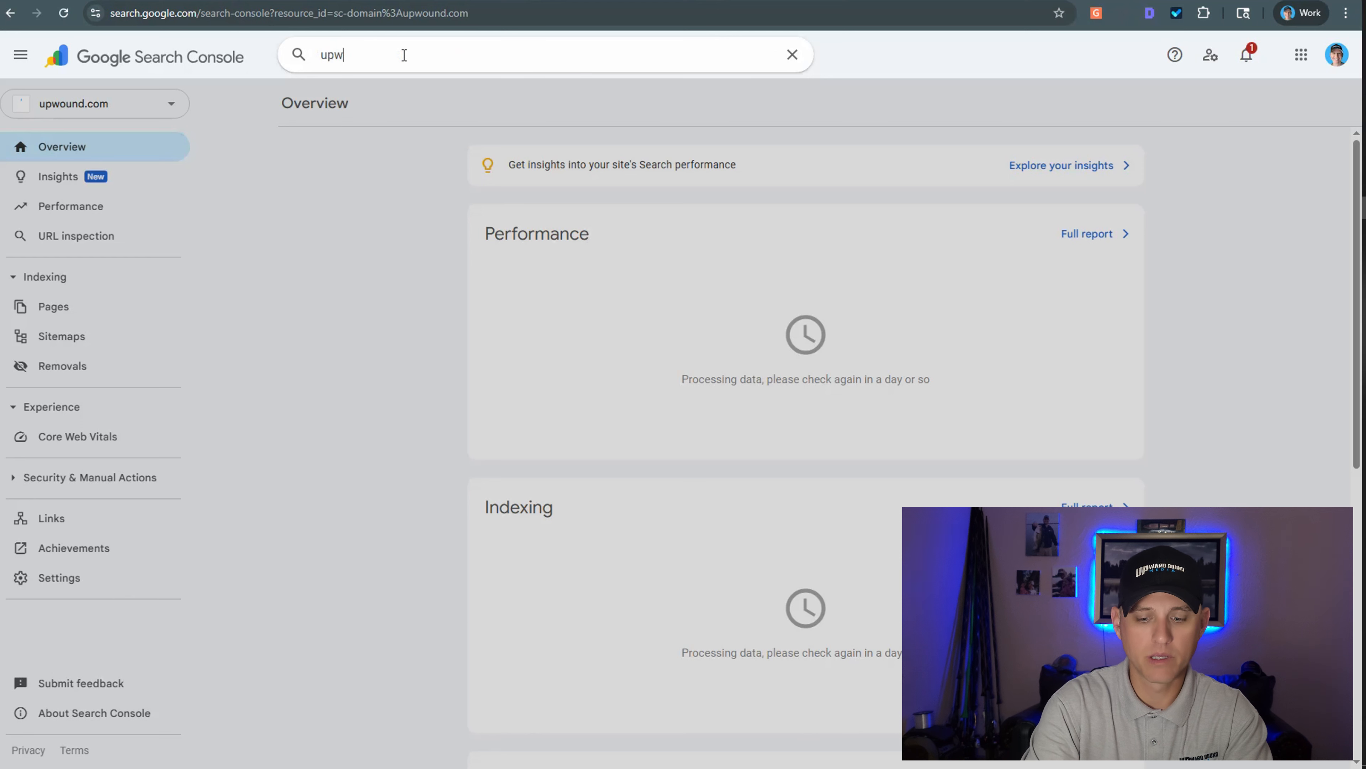
{"action": "type", "text": "ound.com"}
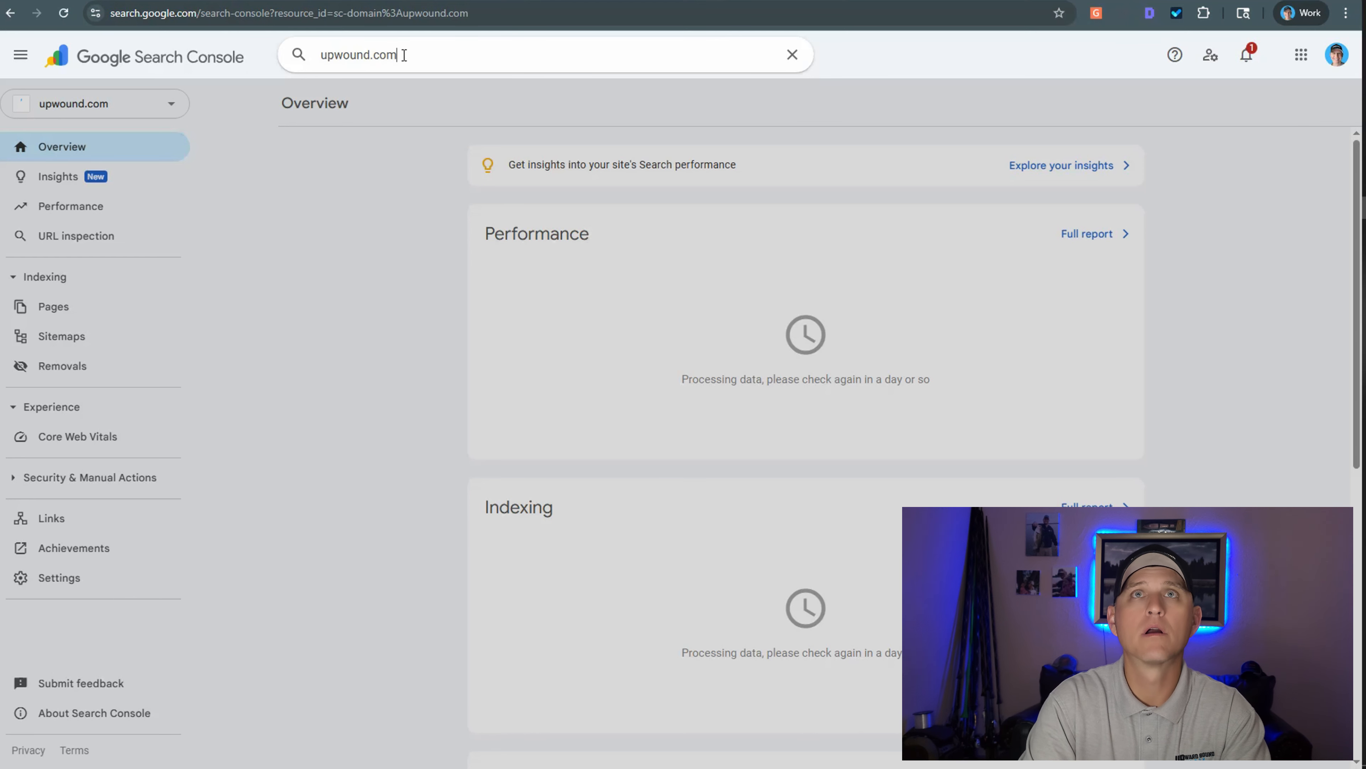
{"action": "key", "text": "Return"}
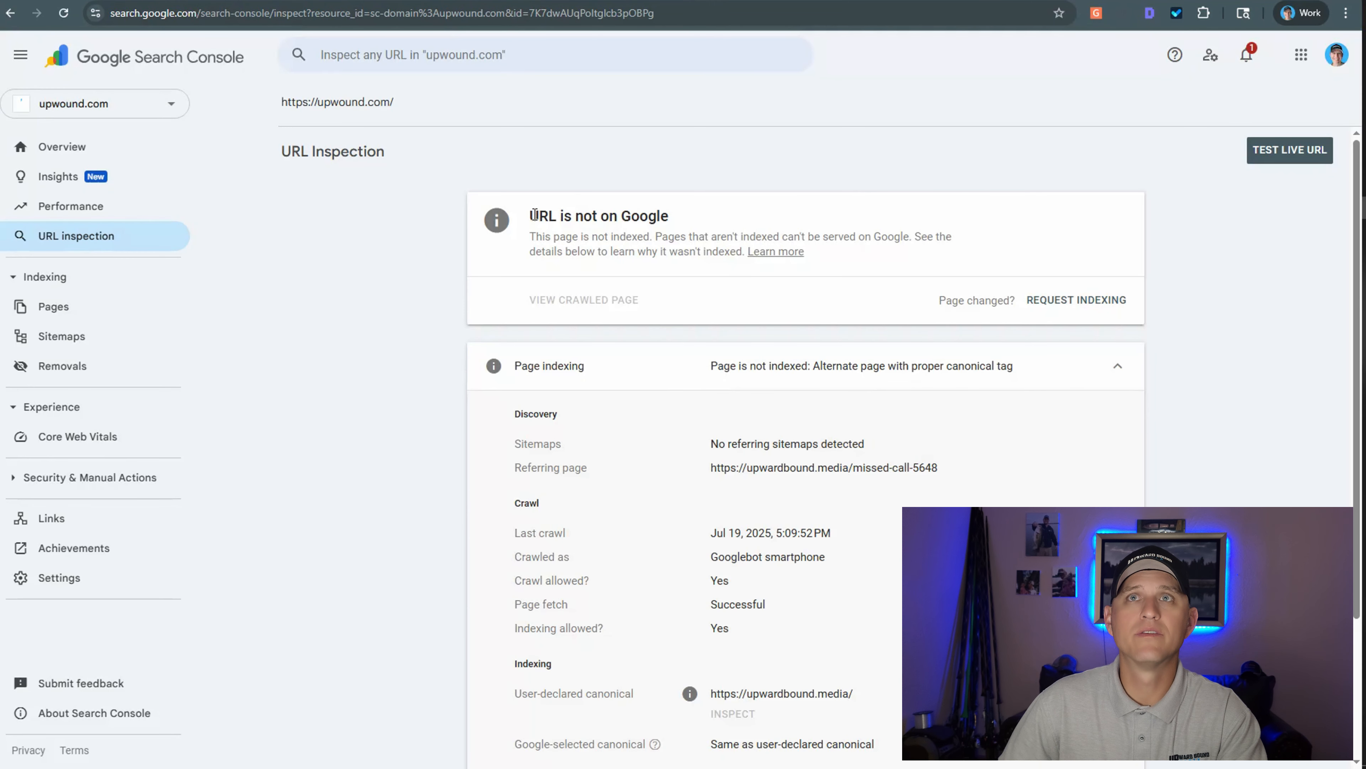
Request Google indexing for the inspected upwound.com page and dismiss the confirmation
{"action": "left_click_drag", "start_coordinate": [532, 215], "coordinate": [668, 216]}
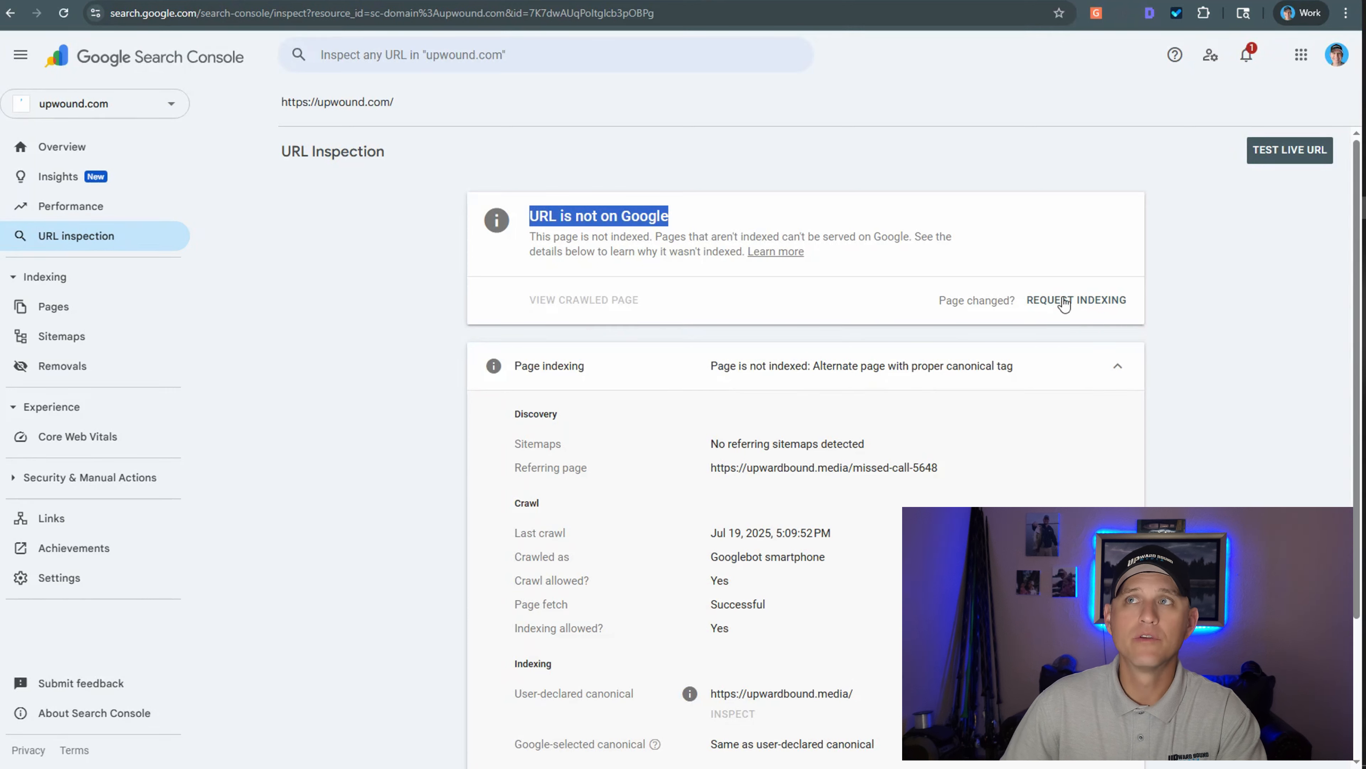
{"action": "left_click", "coordinate": [1099, 307]}
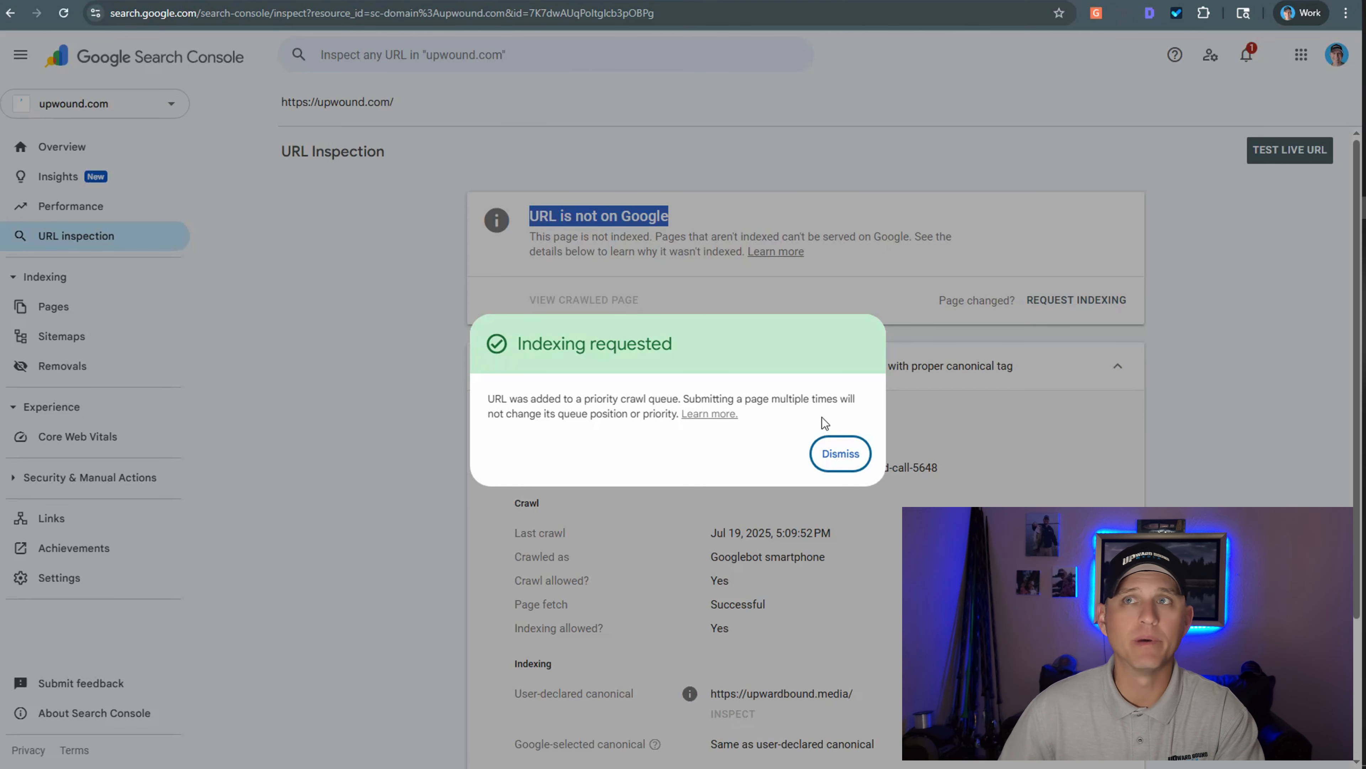
{"action": "left_click", "coordinate": [937, 455]}
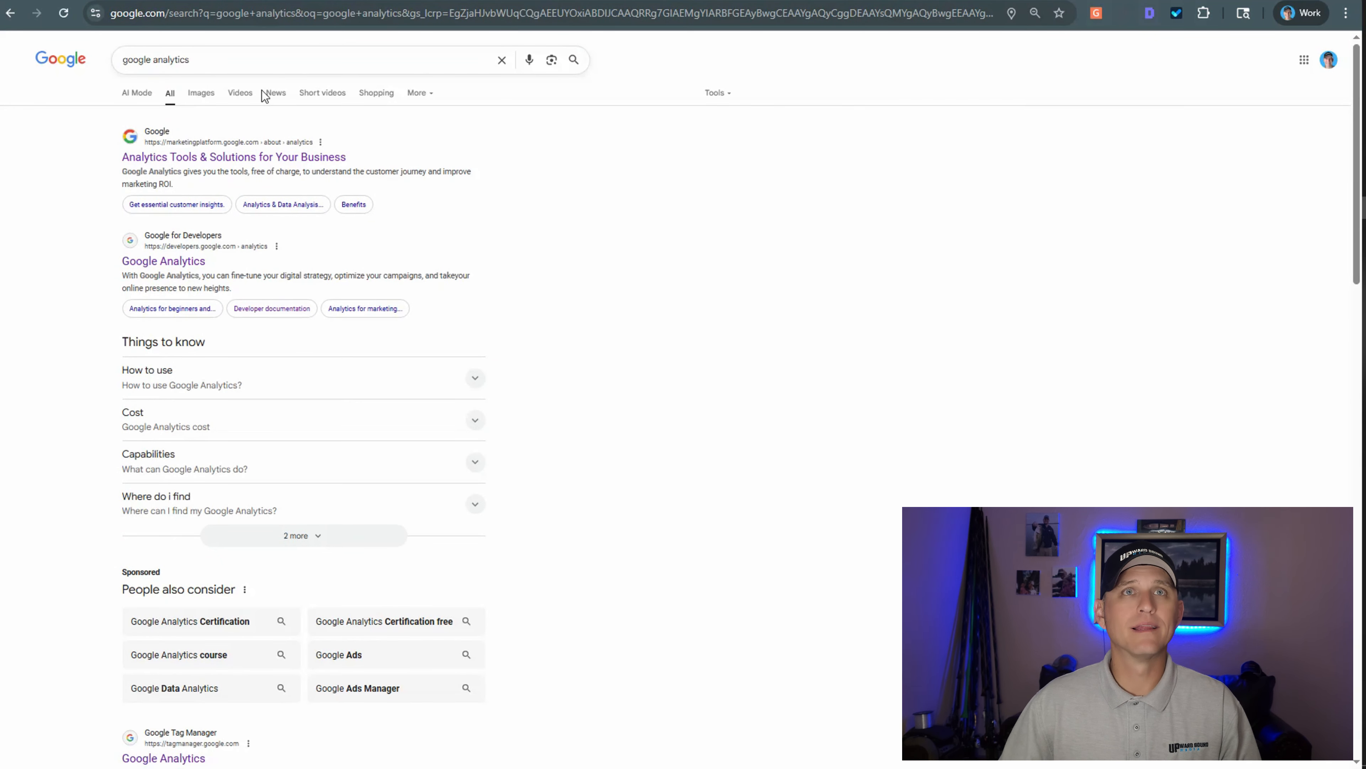
Switch to Google Analytics through the Google for Developers search result and go to its admin settings
{"action": "left_click", "coordinate": [168, 264]}
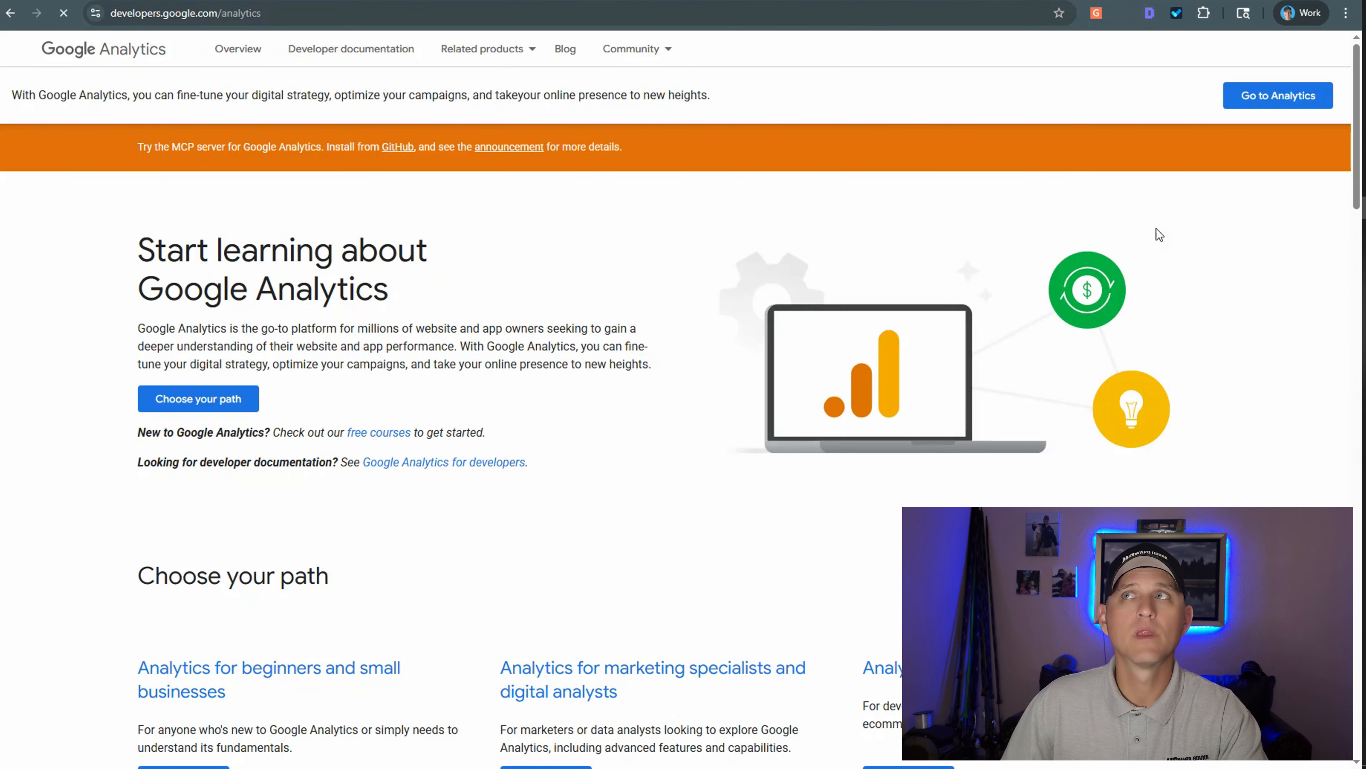
{"action": "left_click", "coordinate": [1284, 96]}
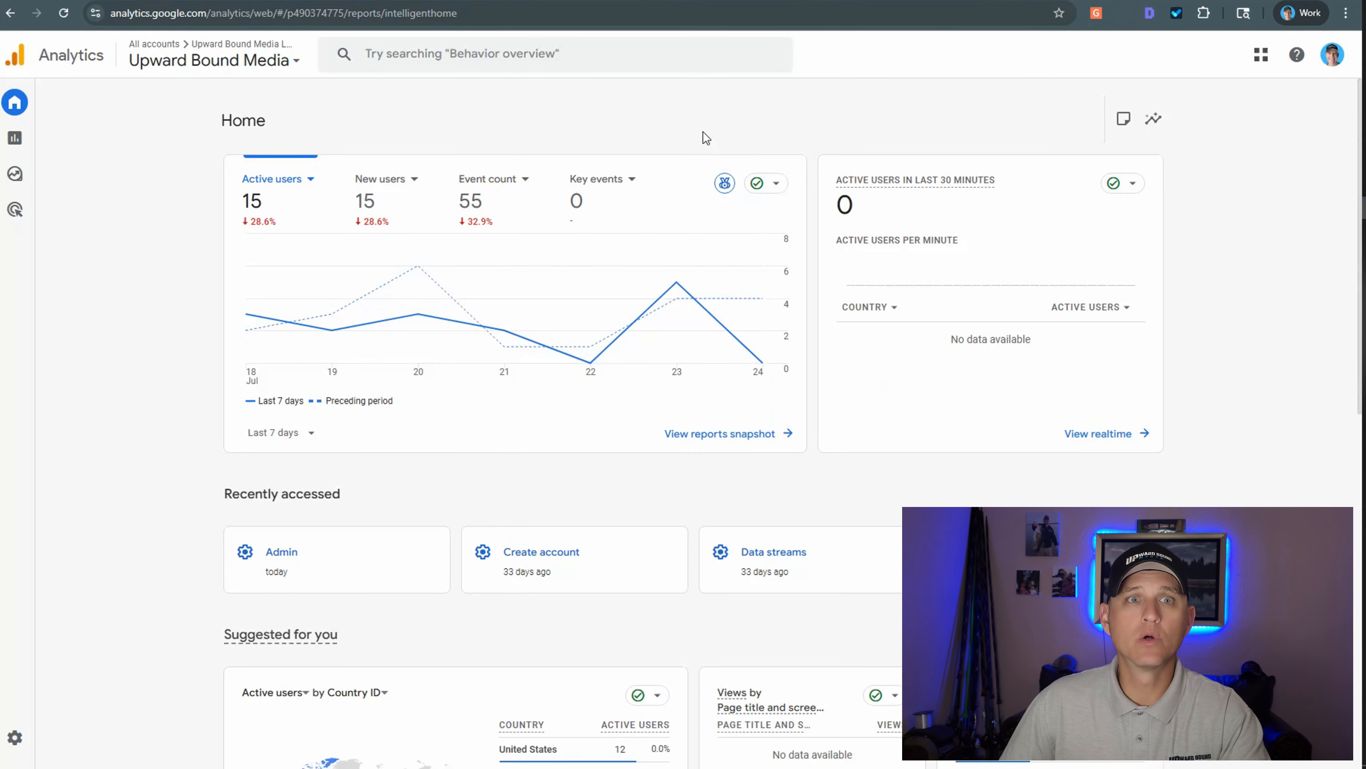
{"action": "mouse_move", "coordinate": [52, 745]}
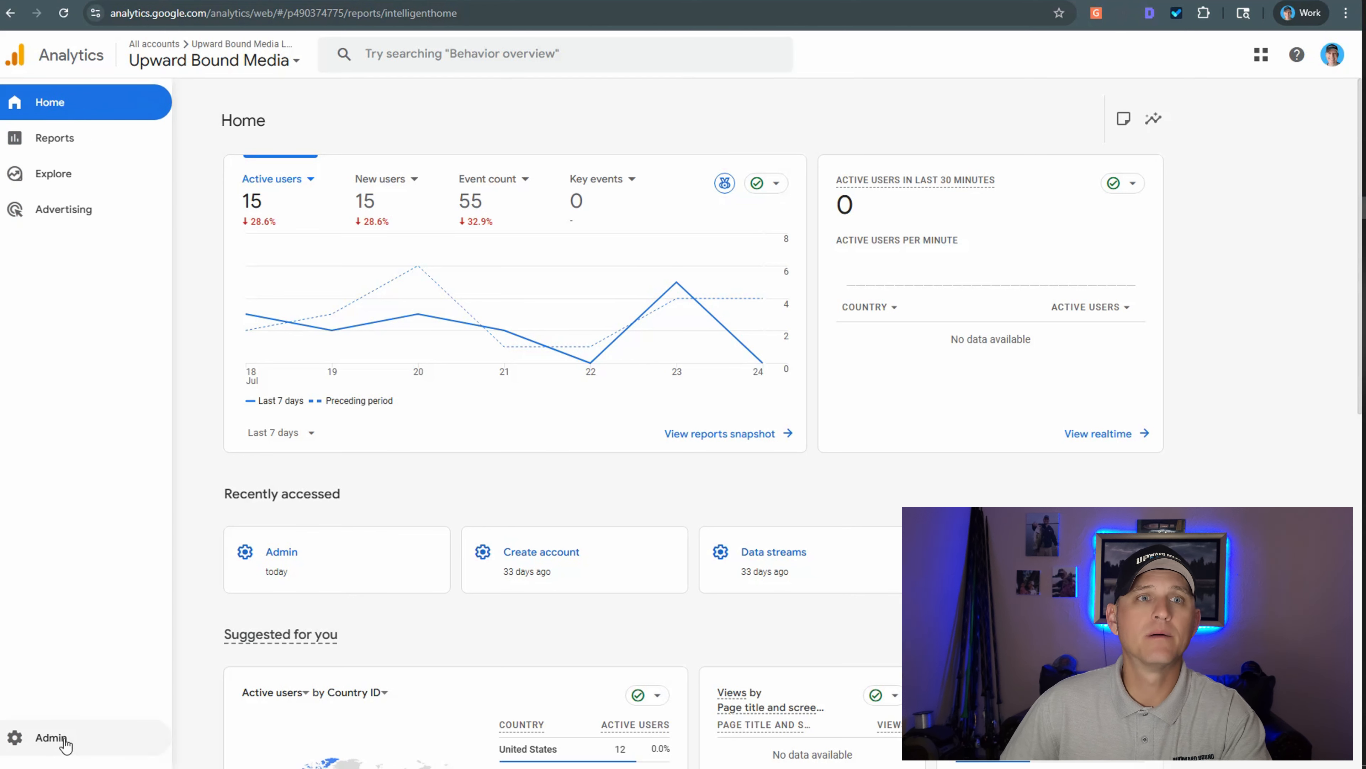
{"action": "left_click", "coordinate": [109, 741]}
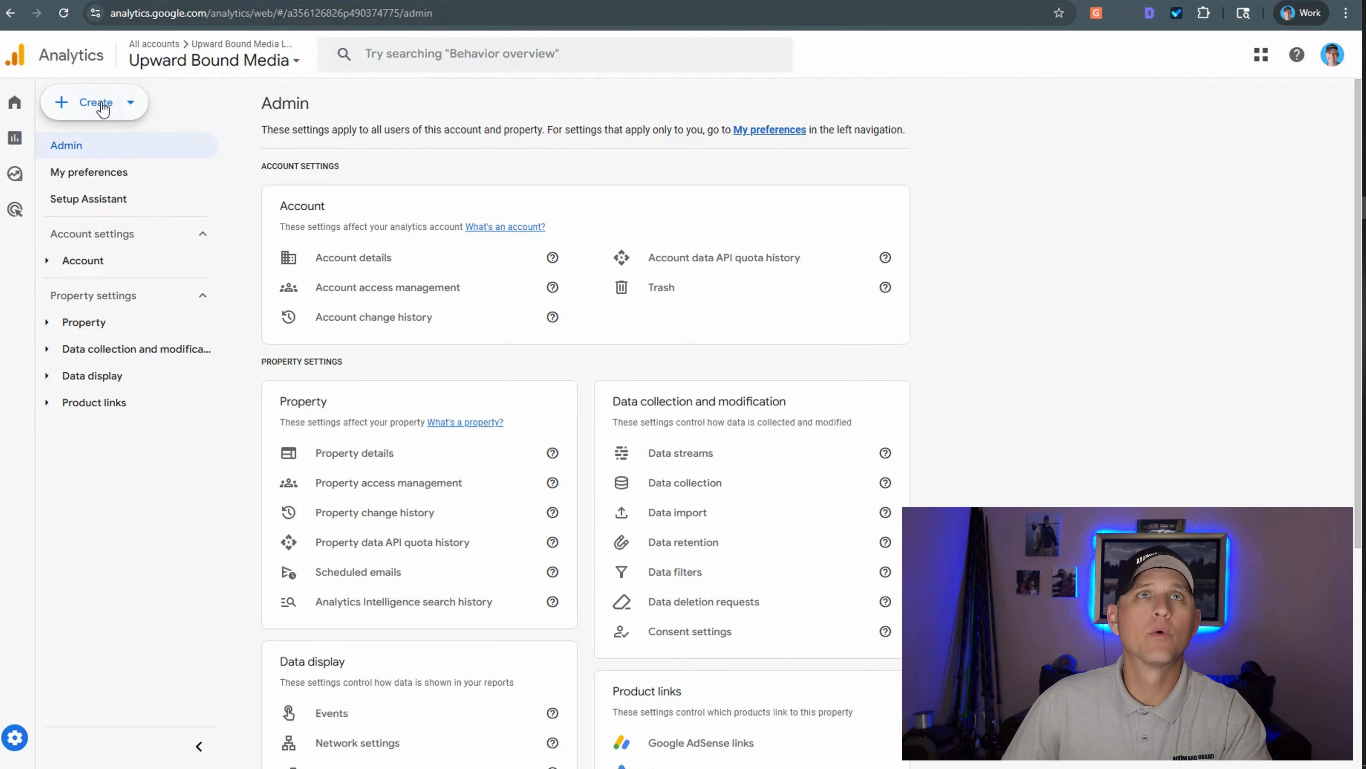
Start a new Analytics account named Upwound, with Google products & services data sharing also enabled, and proceed to property creation
{"action": "left_click", "coordinate": [102, 102]}
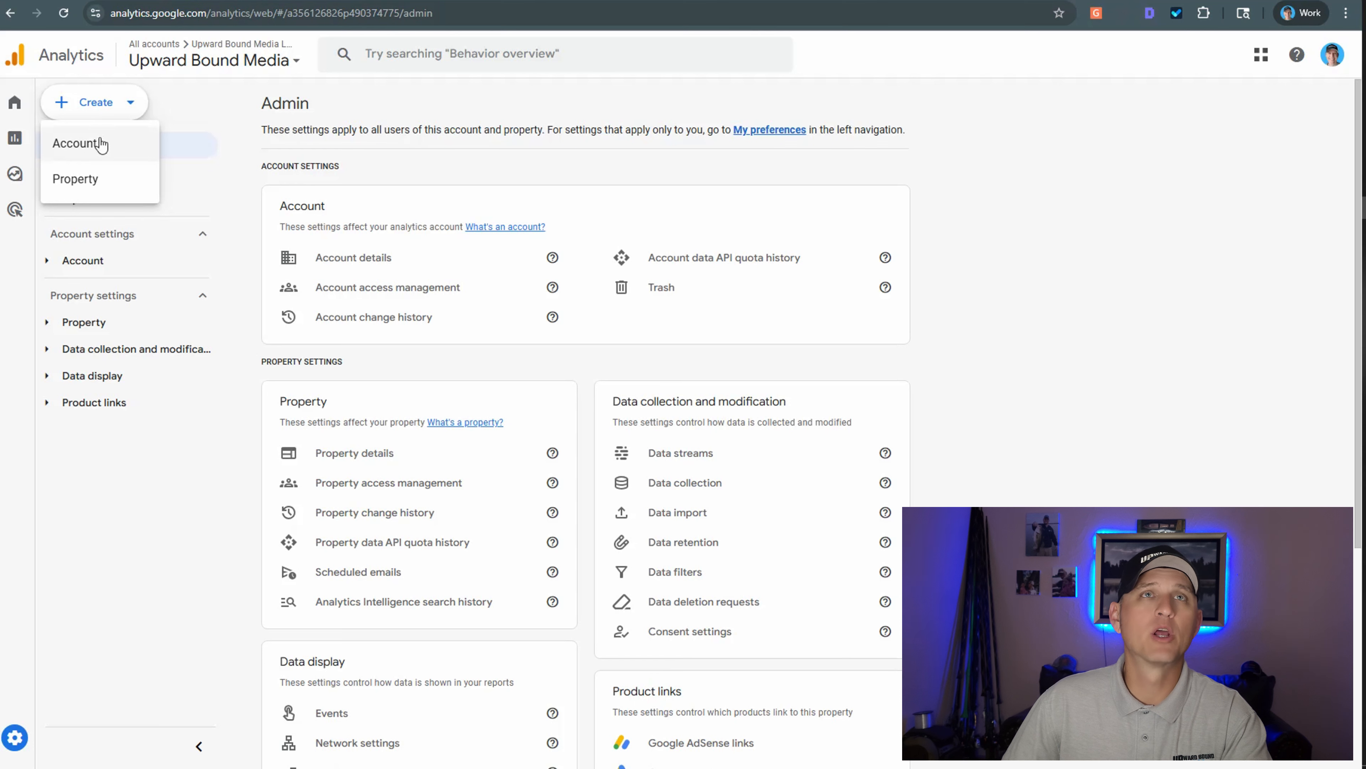
{"action": "left_click", "coordinate": [148, 143]}
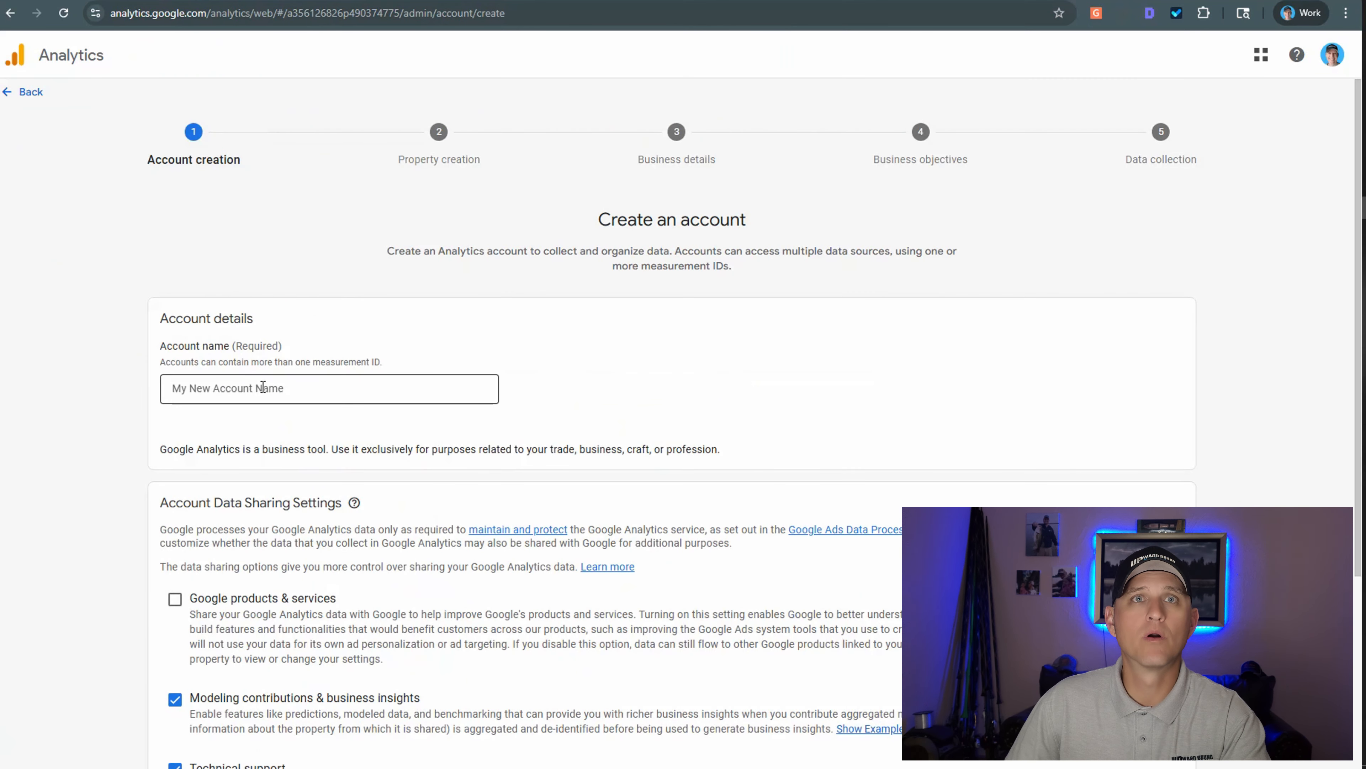
{"action": "left_click", "coordinate": [262, 388]}
{"action": "type", "text": "Up"}
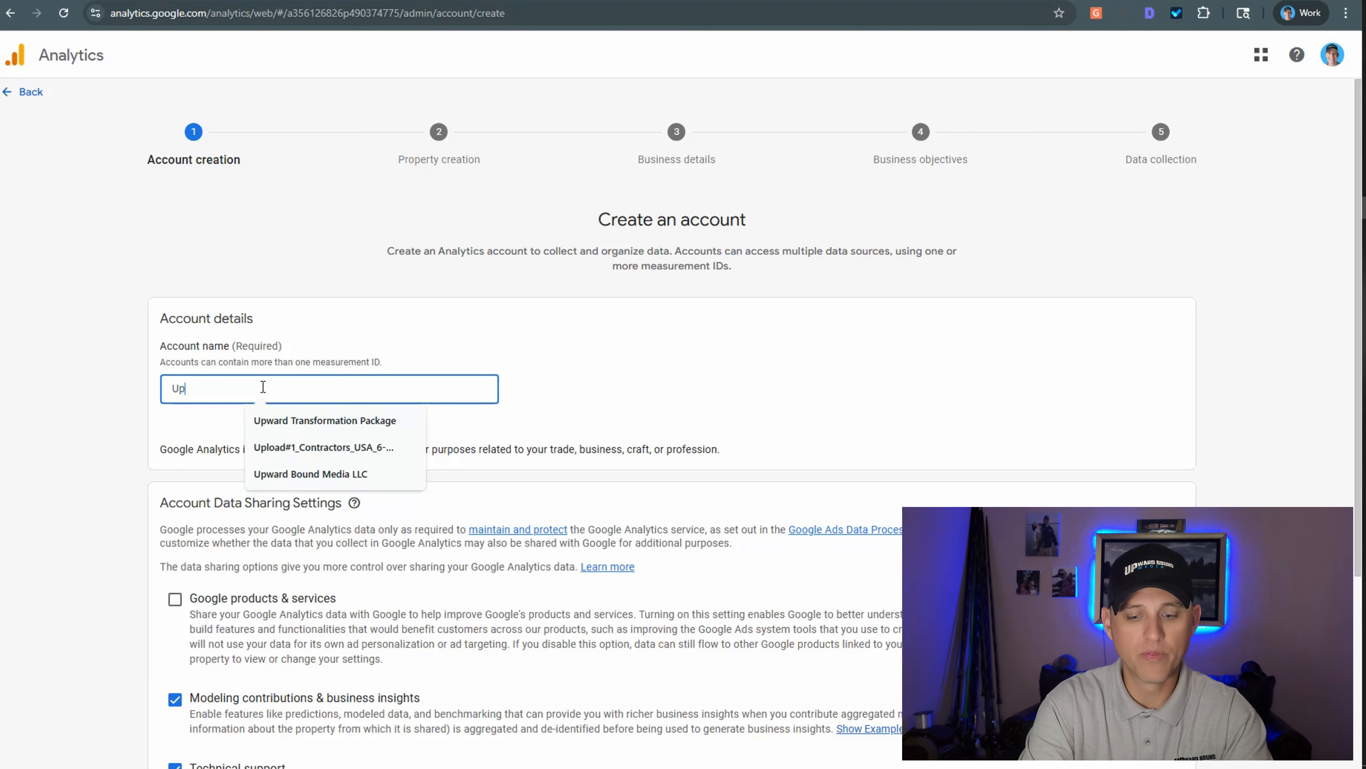
{"action": "type", "text": "wound"}
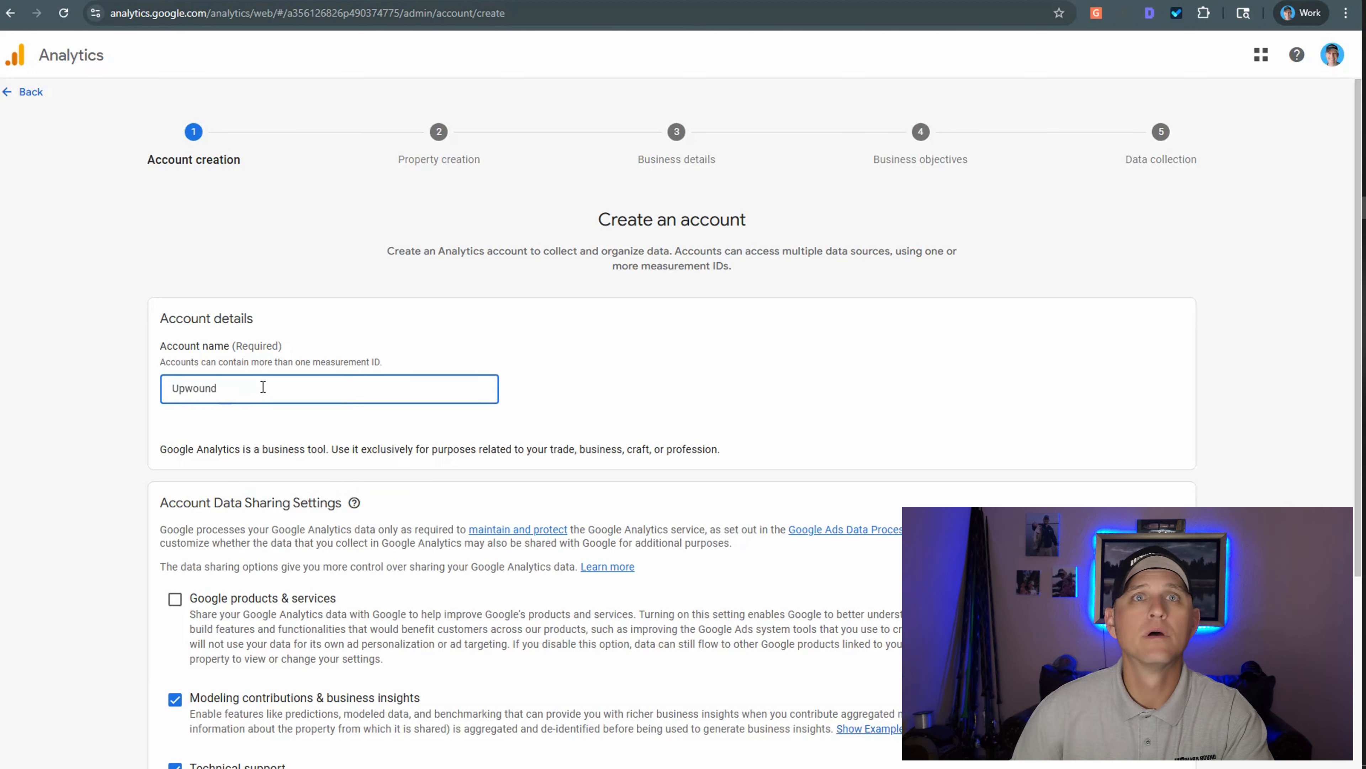
{"action": "left_click", "coordinate": [174, 598]}
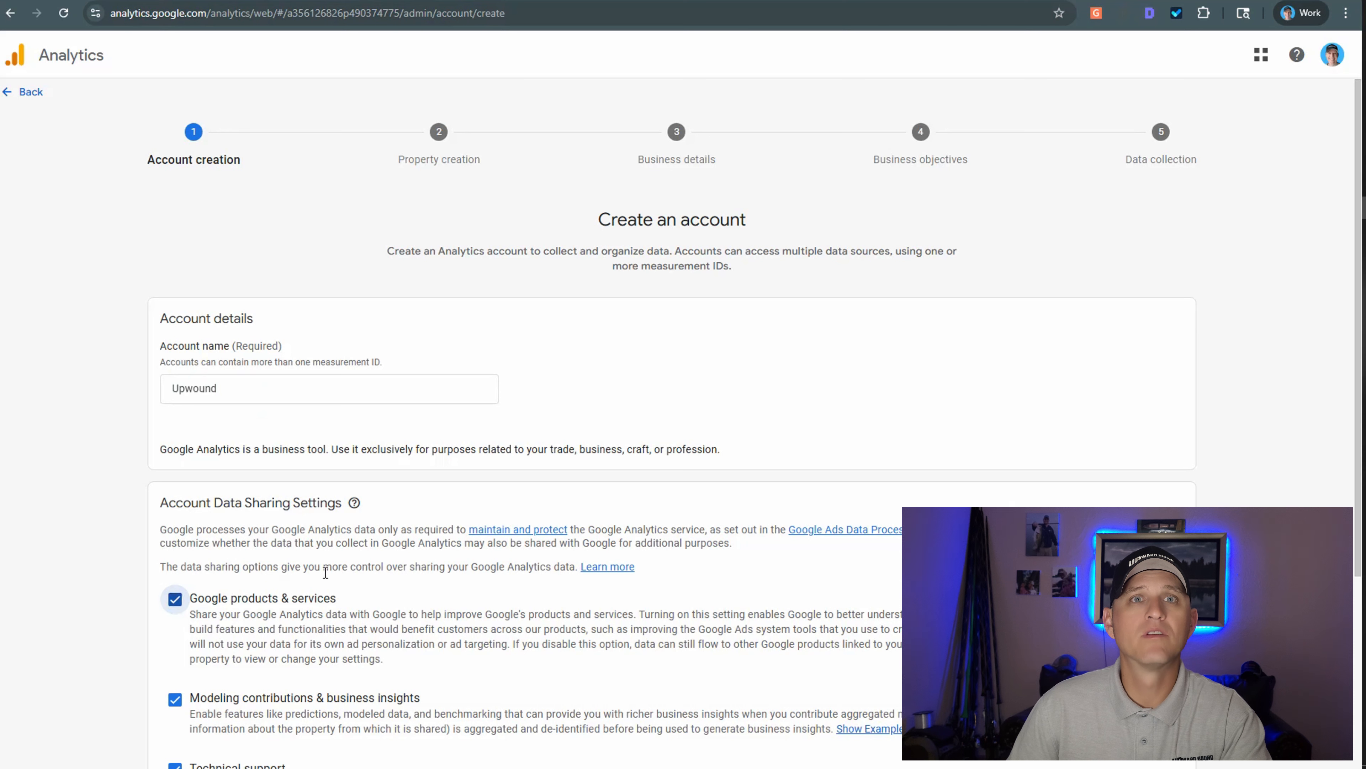
{"action": "scroll", "coordinate": [380, 565], "scroll_direction": "down", "scroll_amount": 5}
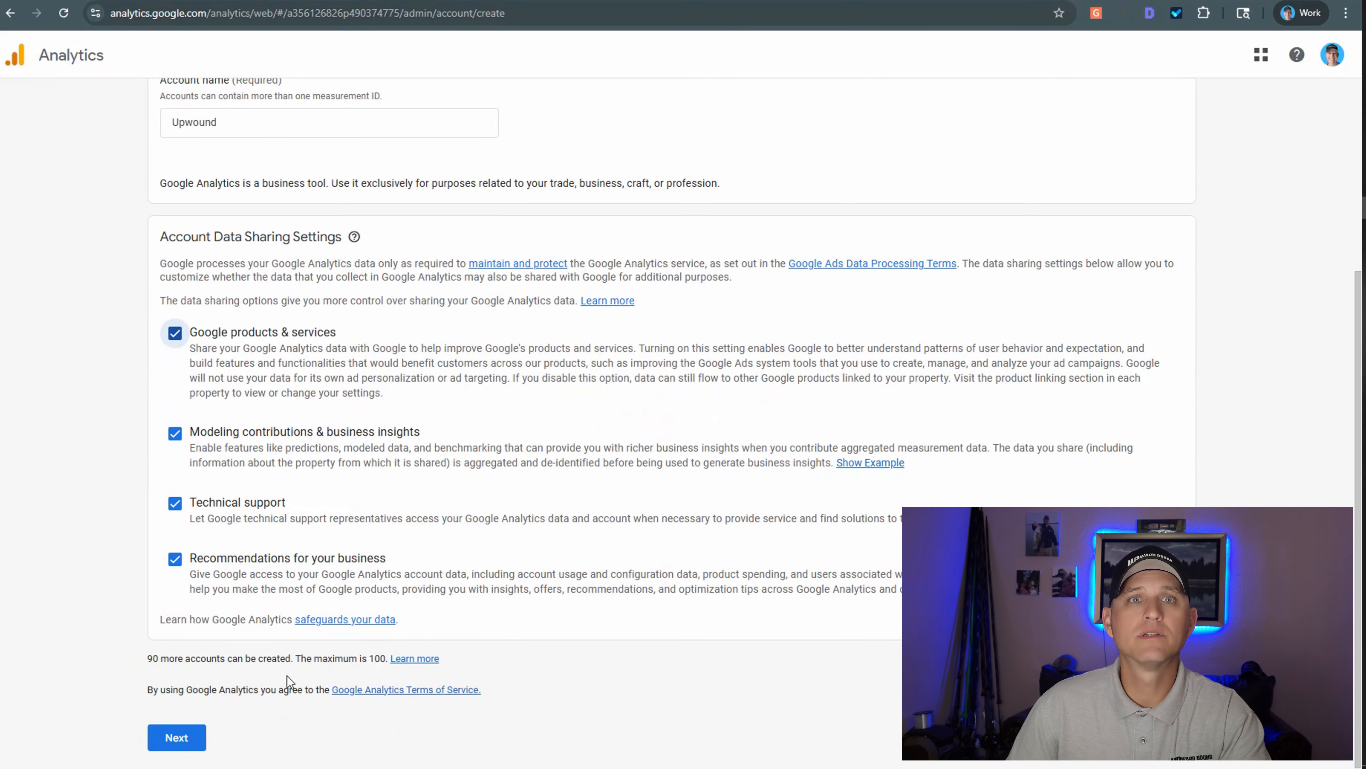
{"action": "left_click", "coordinate": [180, 736]}
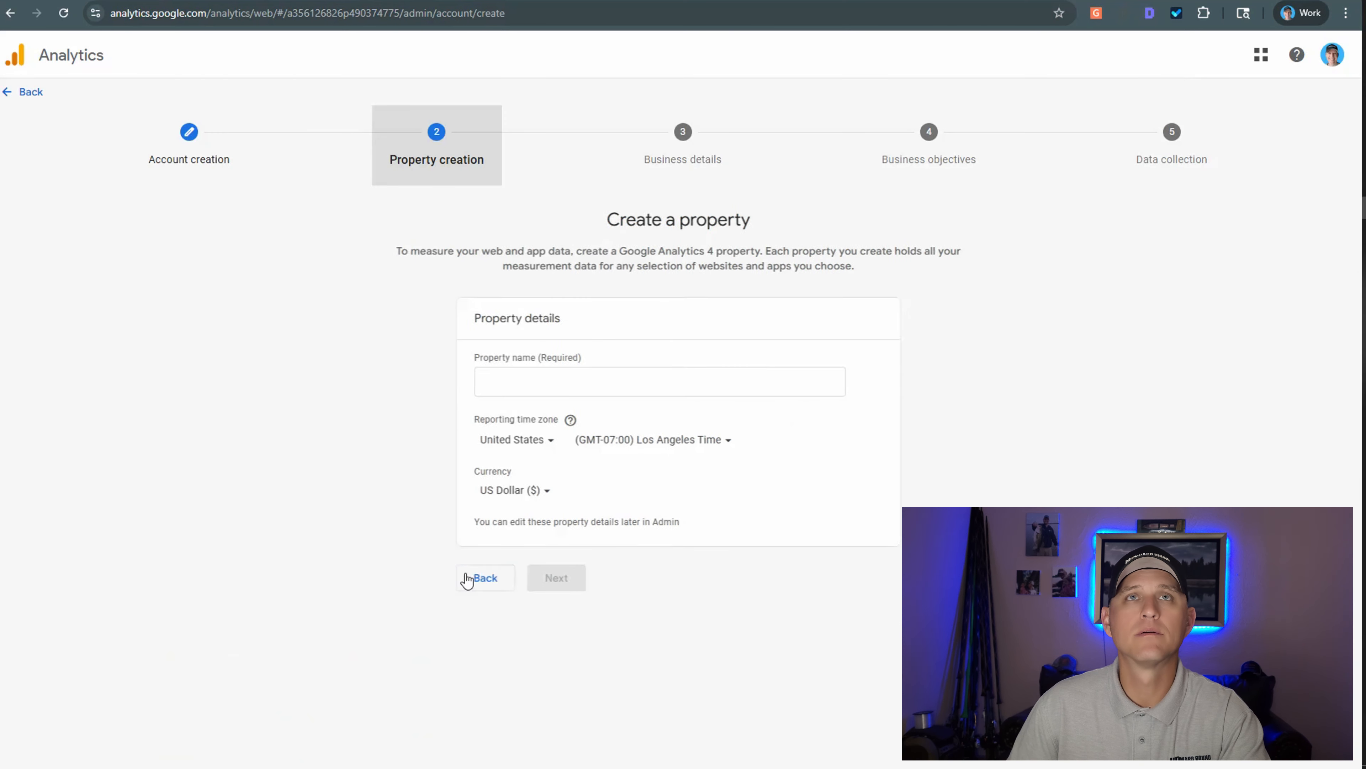
Name the property upwound.com, set its reporting time zone to (GMT-05:00) Chicago Time, and continue to the business details
{"action": "left_click", "coordinate": [556, 386]}
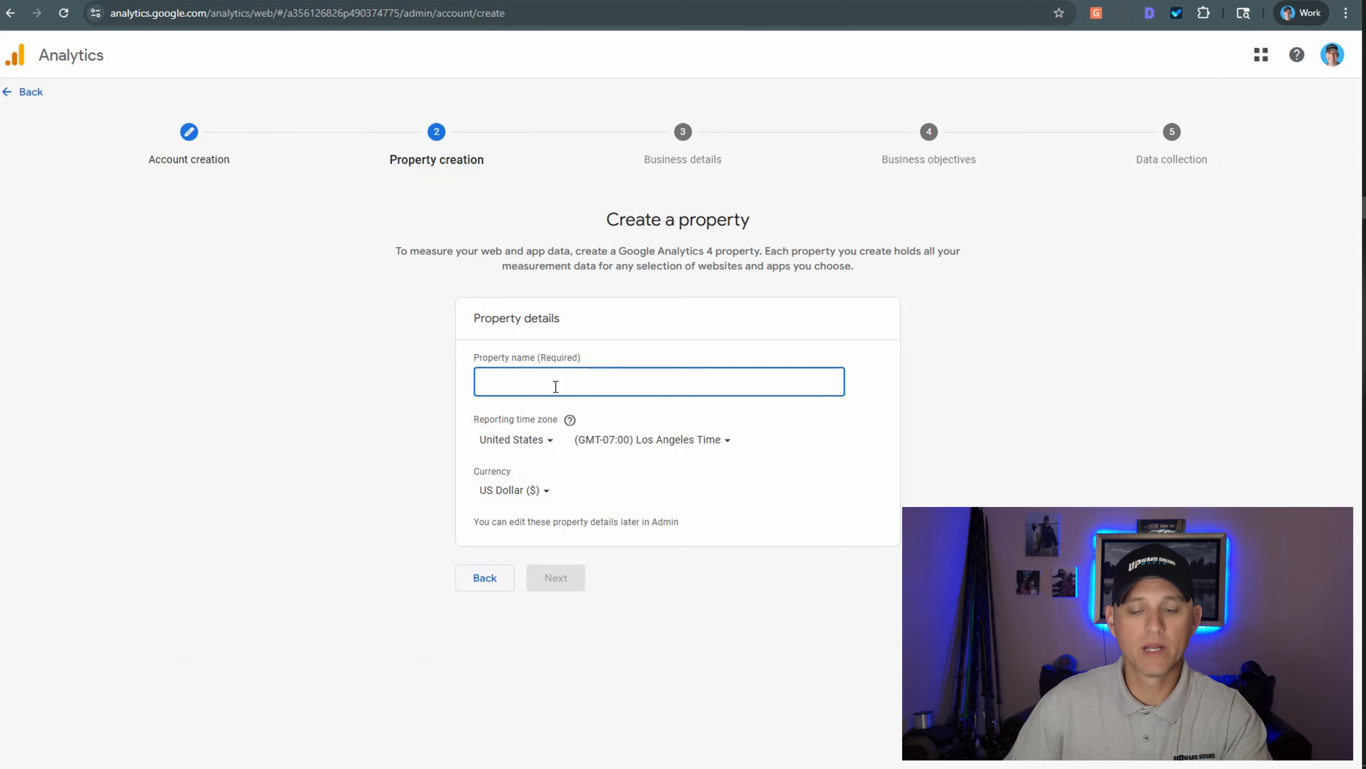
{"action": "type", "text": "upwound"}
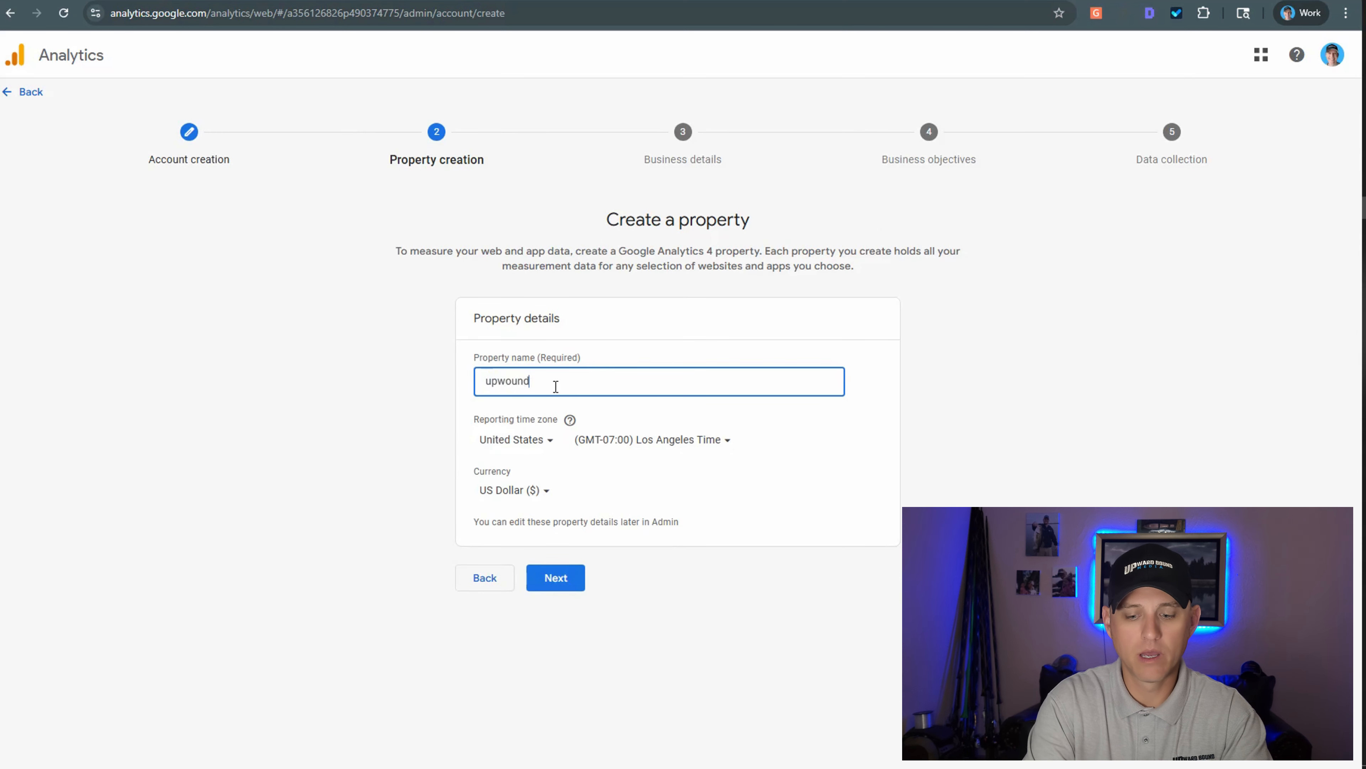
{"action": "type", "text": ".com"}
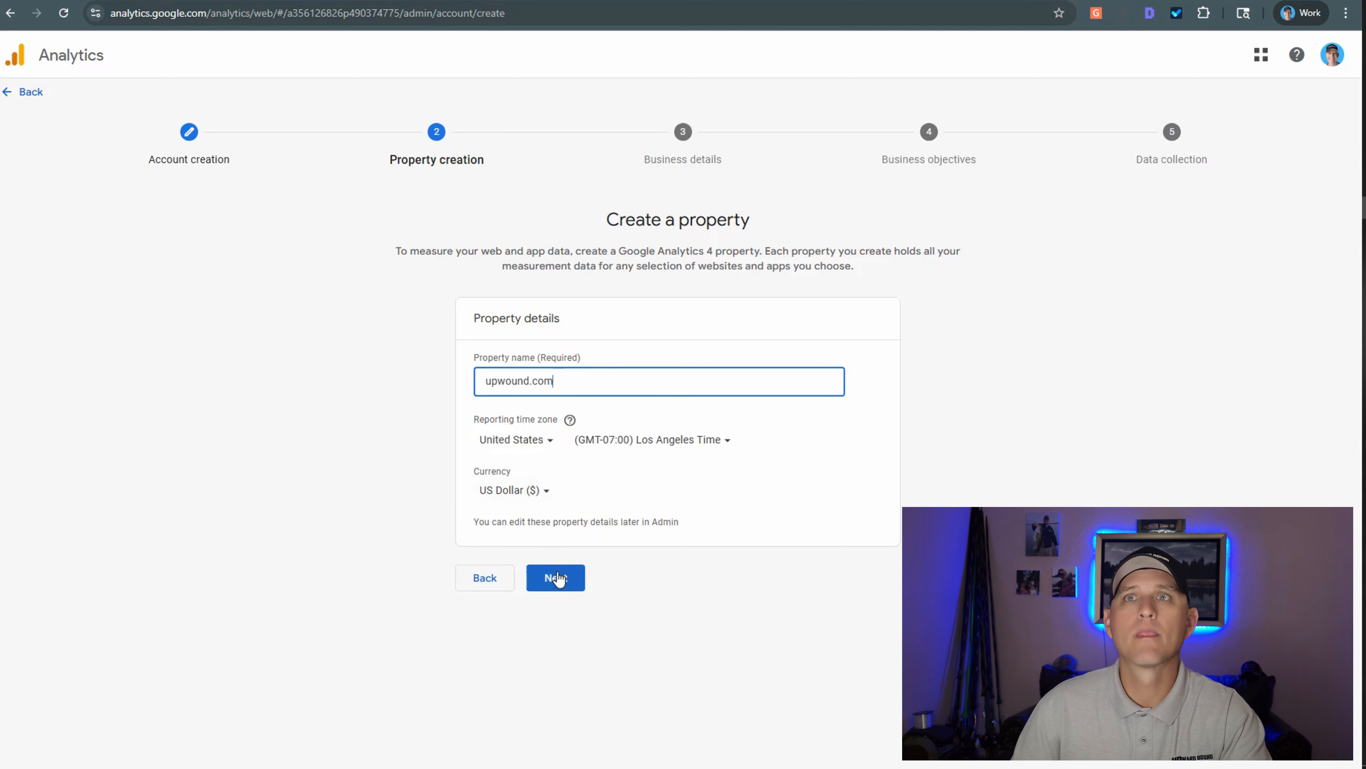
{"action": "left_click", "coordinate": [671, 439]}
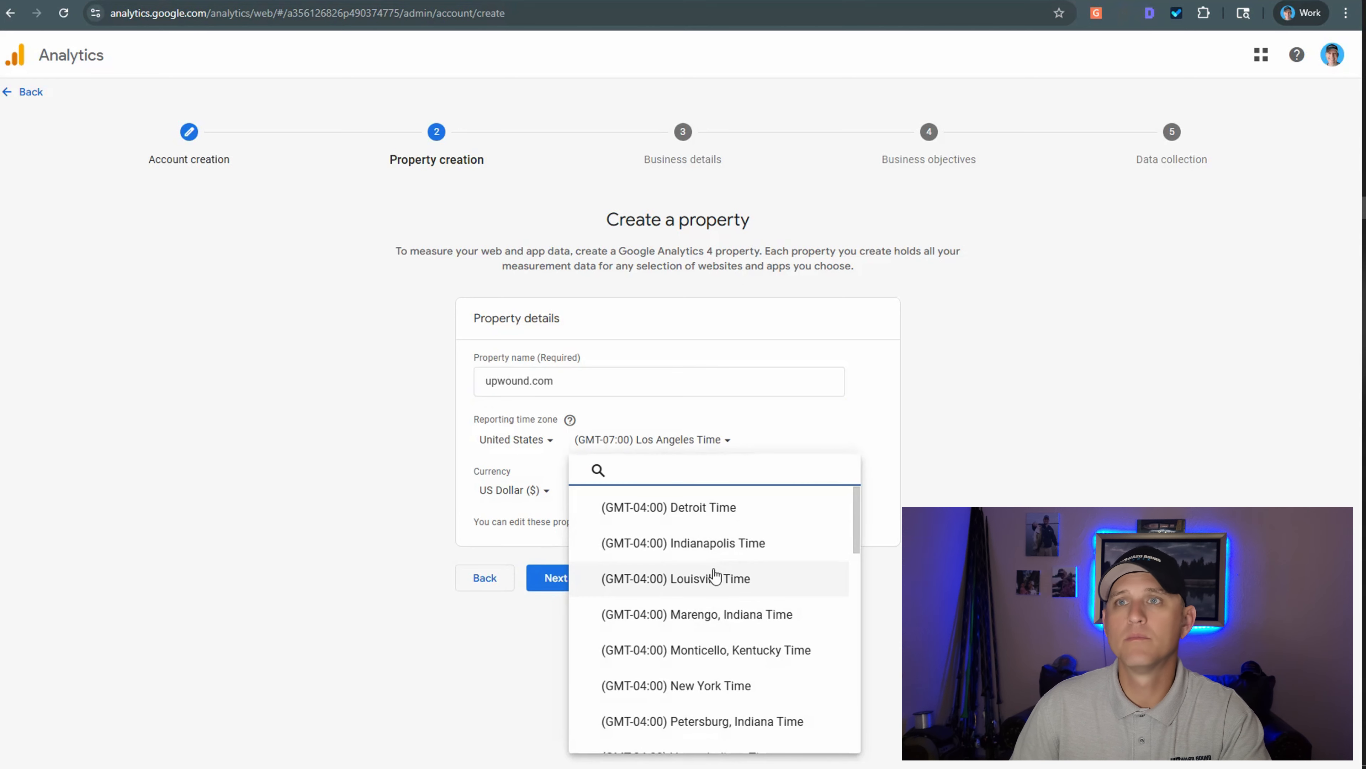
{"action": "scroll", "coordinate": [747, 618], "scroll_direction": "down", "scroll_amount": 5}
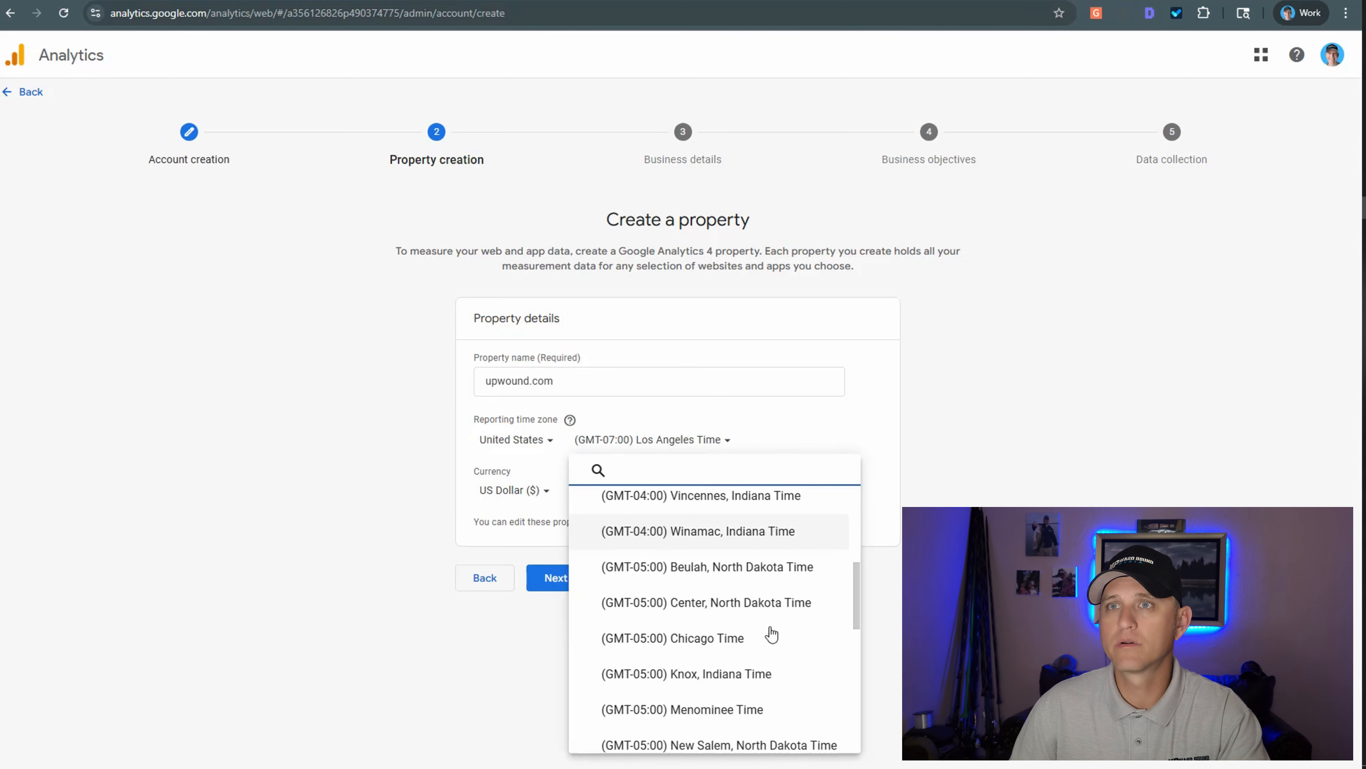
{"action": "left_click", "coordinate": [747, 642]}
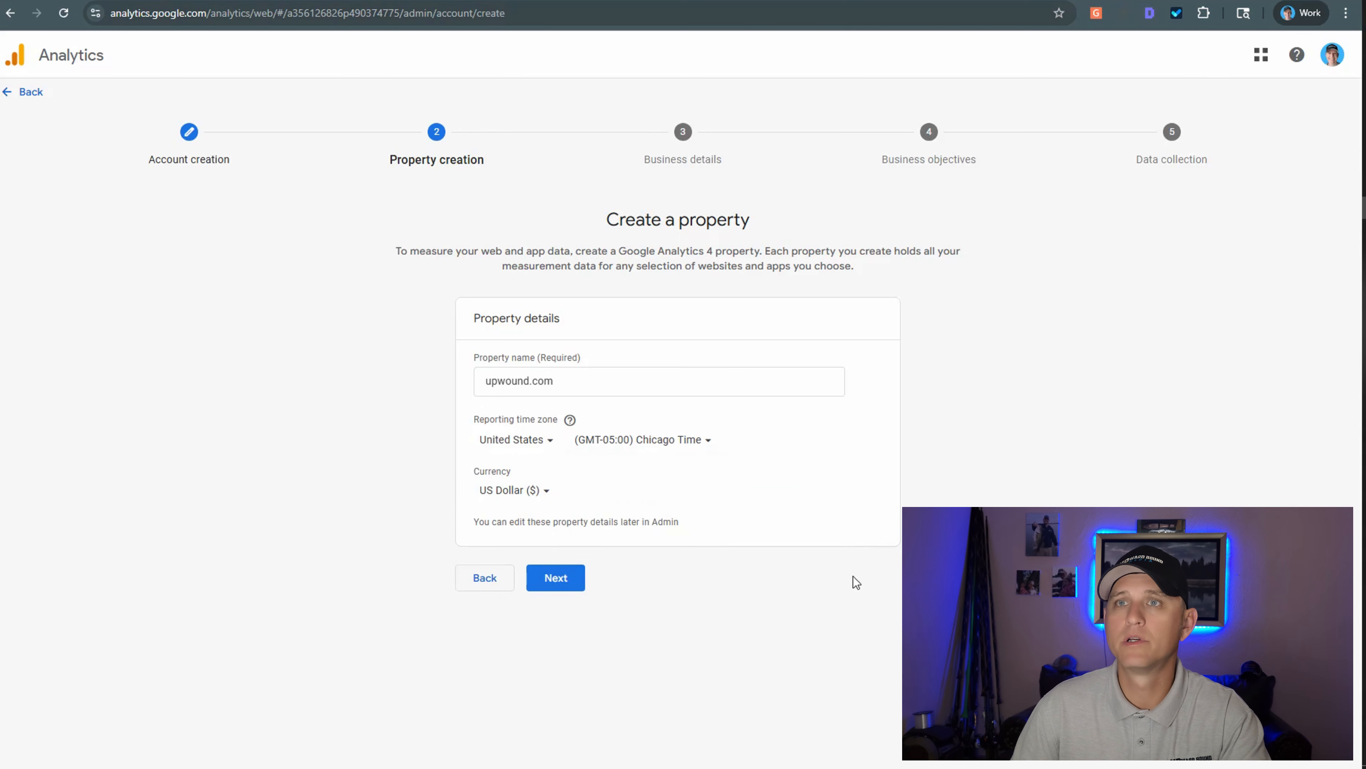
{"action": "left_click", "coordinate": [569, 586]}
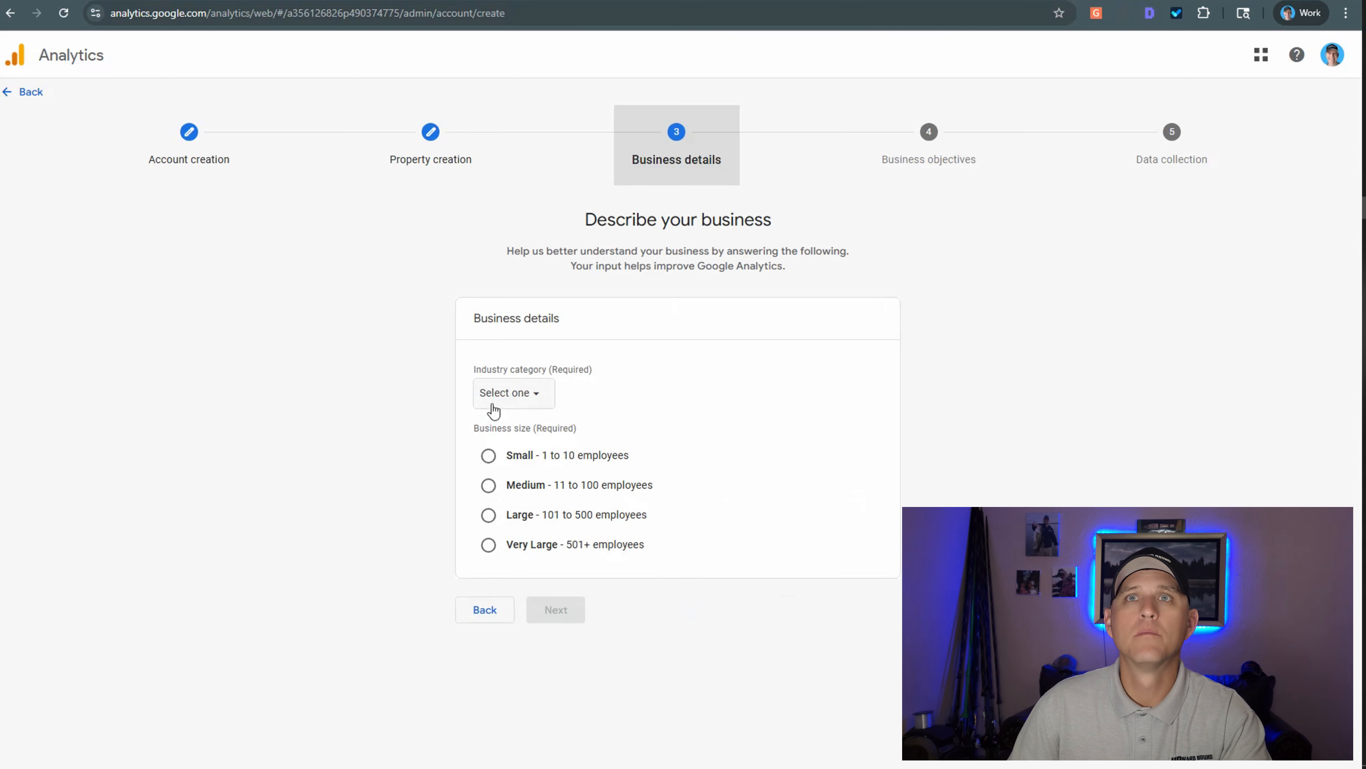
Set the industry category to Online Communities and the business size to Small - 1 to 10 employees, and continue to the objectives
{"action": "left_click", "coordinate": [492, 405]}
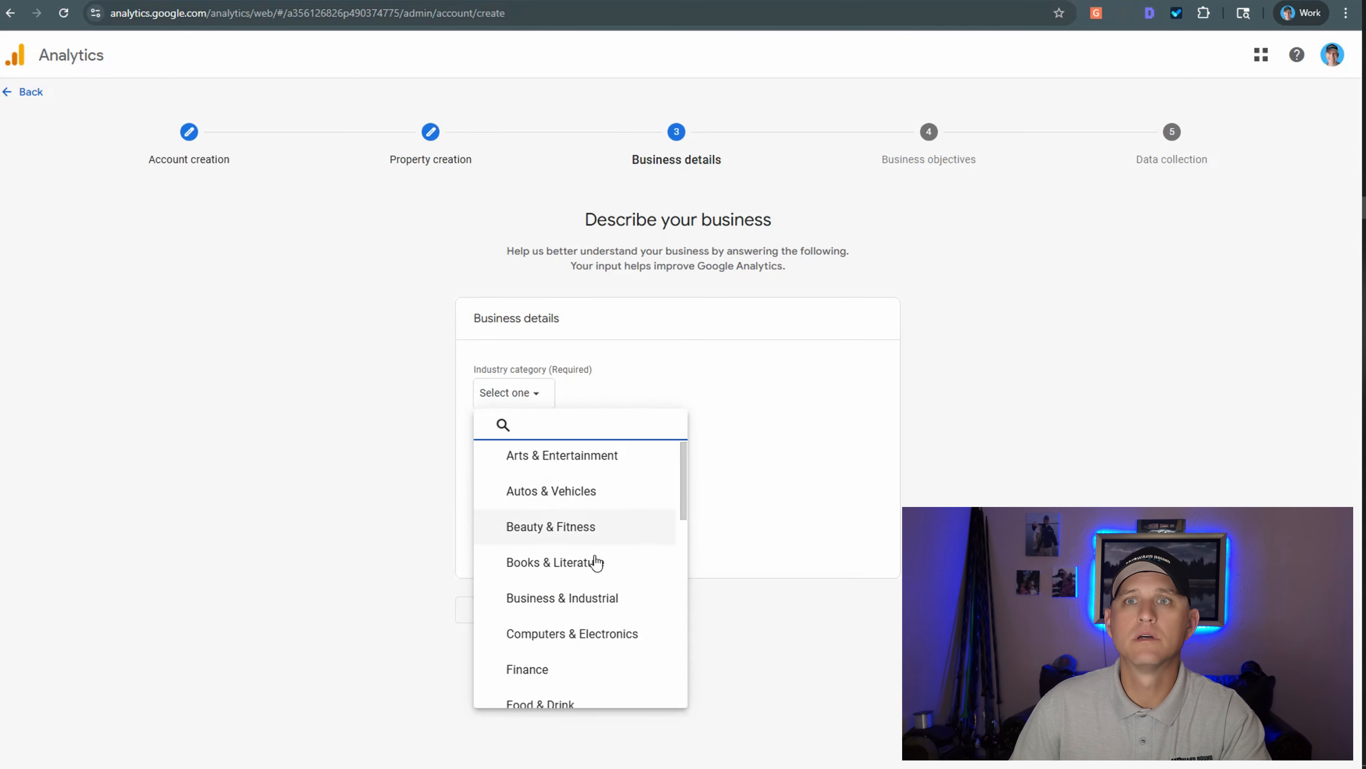
{"action": "scroll", "coordinate": [596, 562], "scroll_direction": "down", "scroll_amount": 9}
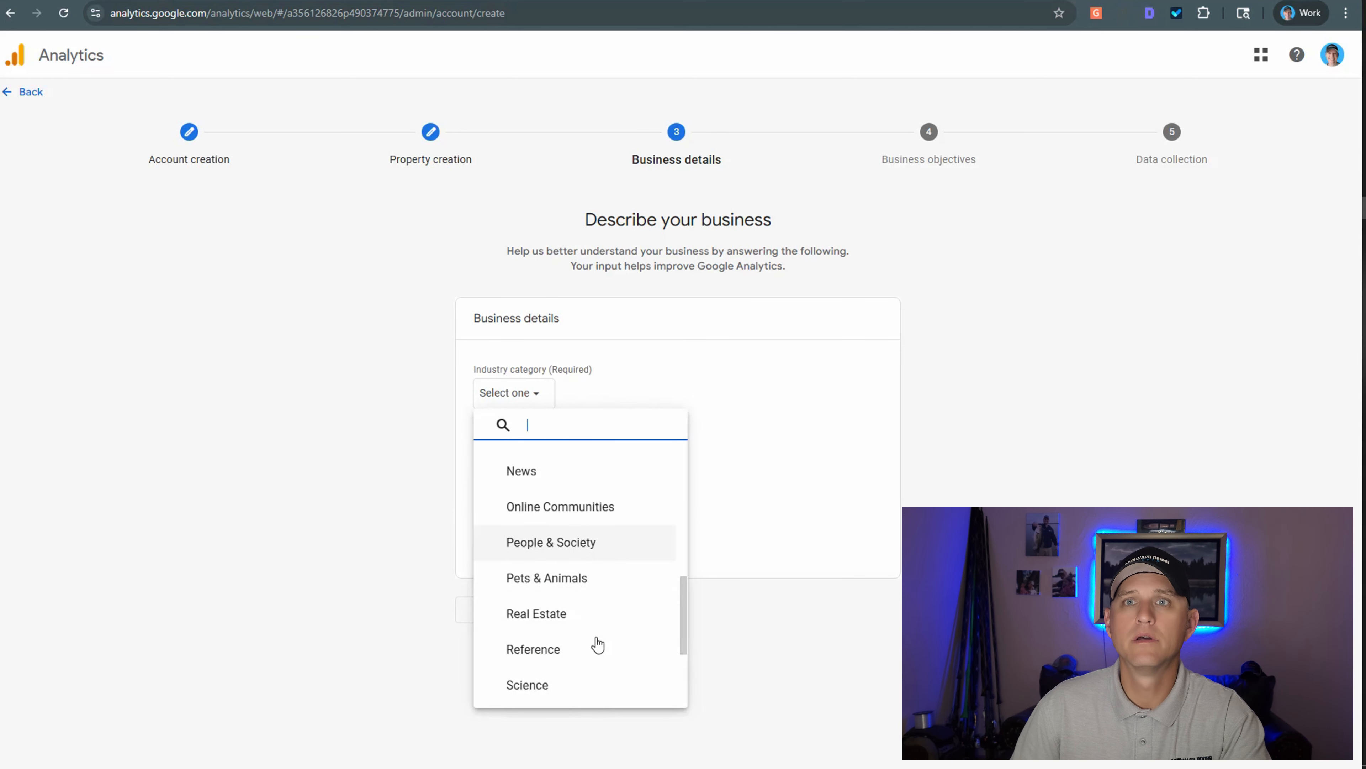
{"action": "left_click", "coordinate": [591, 510]}
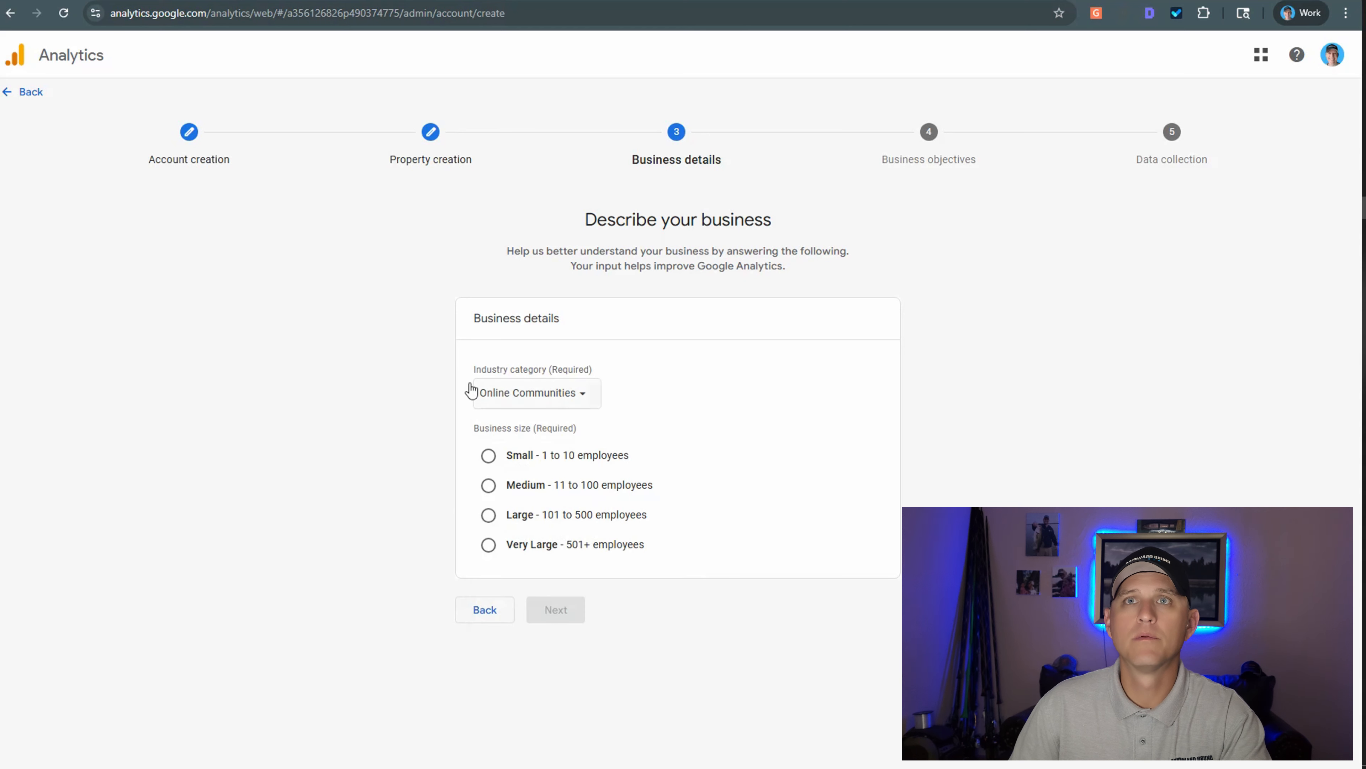
{"action": "left_click", "coordinate": [487, 455]}
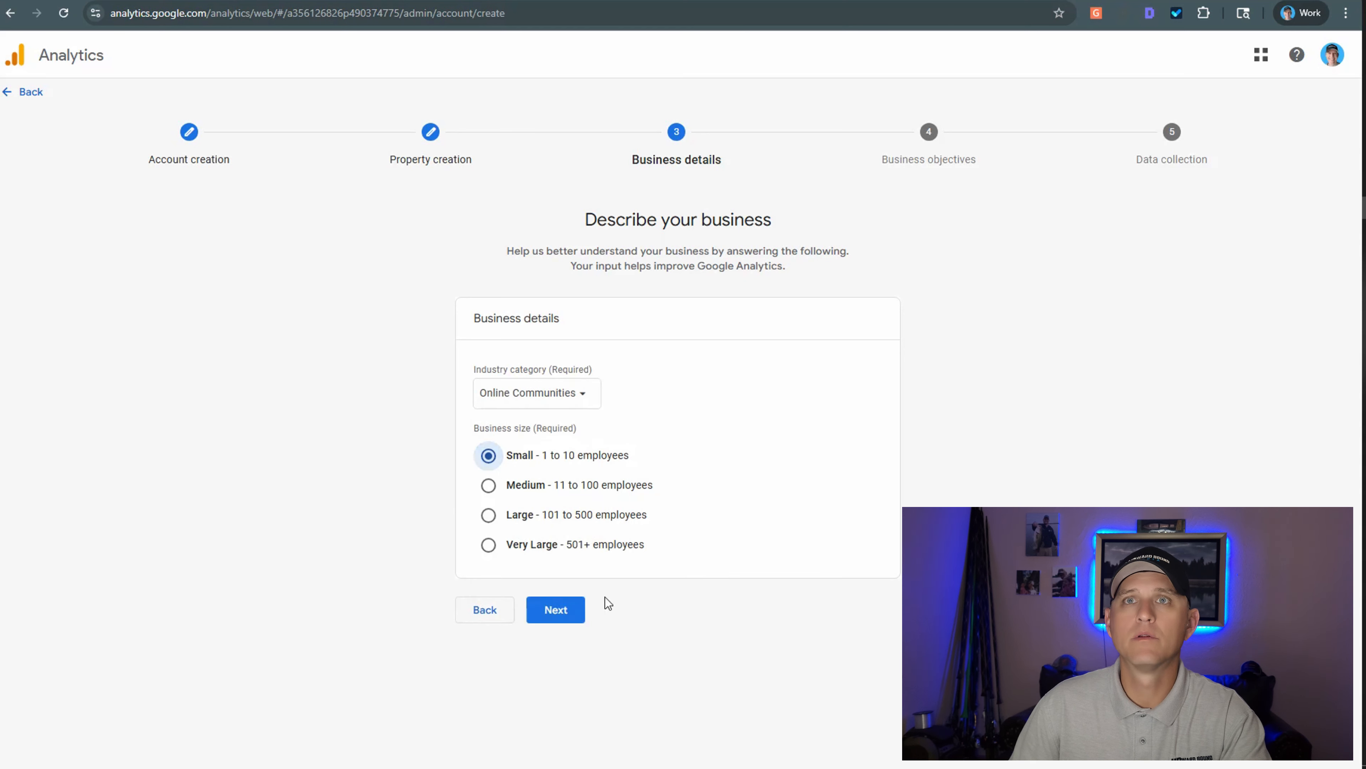
{"action": "left_click", "coordinate": [564, 610]}
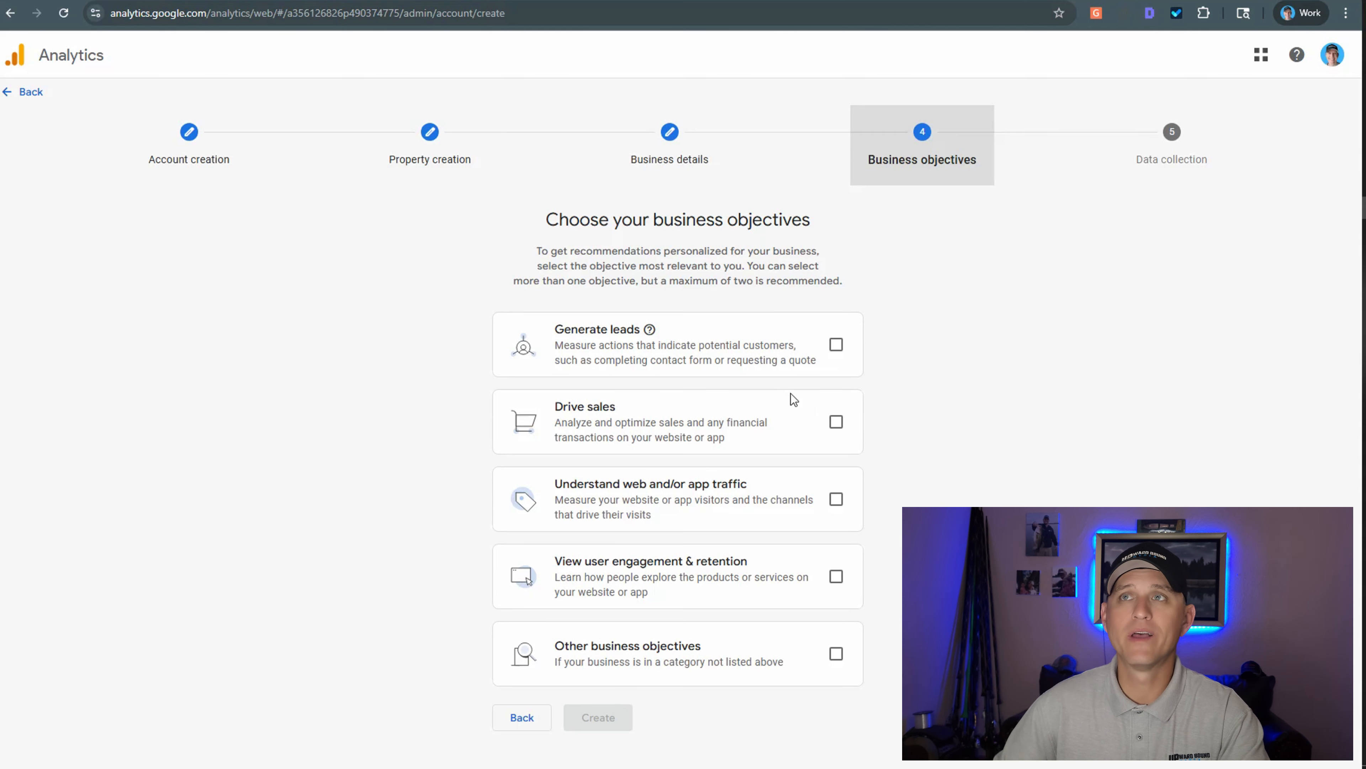
Choose Generate leads, Drive sales, Understand web and/or app traffic, and View user engagement & retention as business objectives, and create the property
{"action": "left_click", "coordinate": [836, 344]}
{"action": "left_click", "coordinate": [835, 421]}
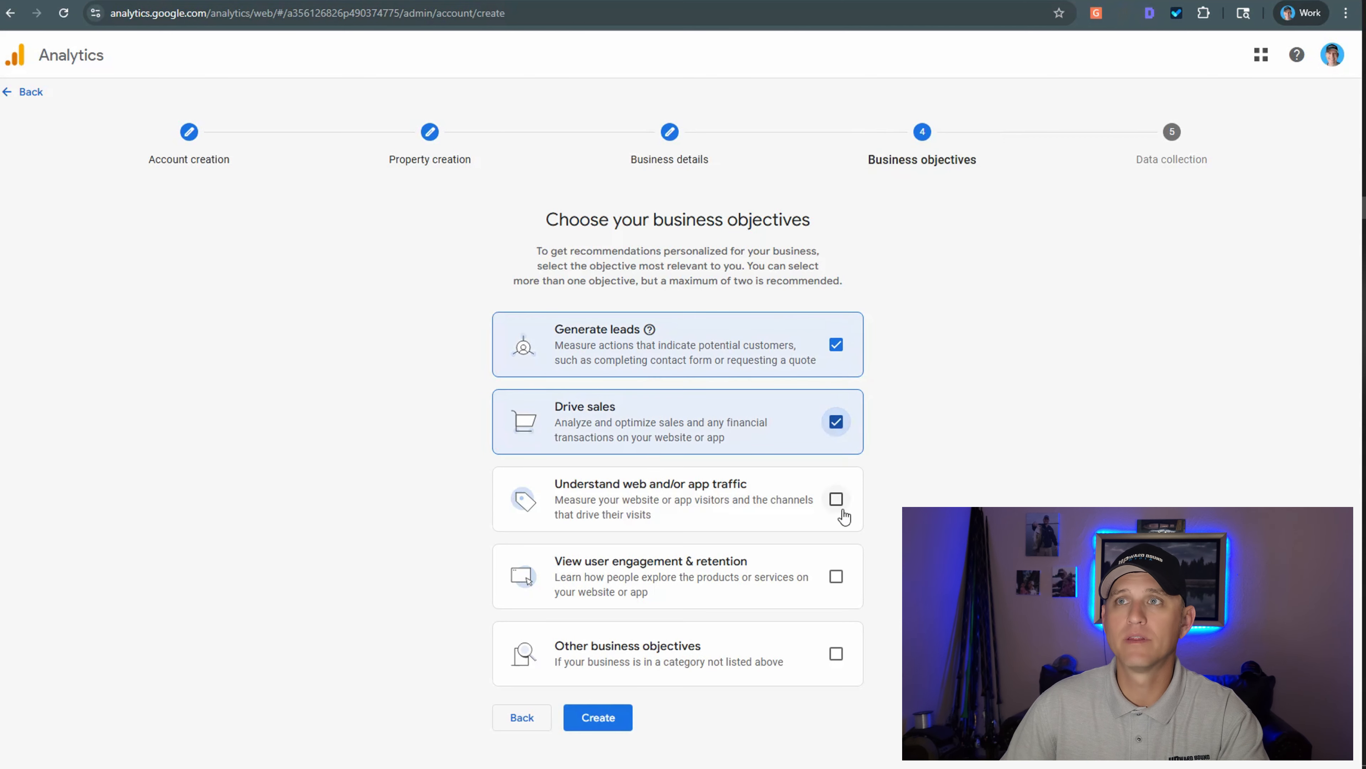
{"action": "left_click", "coordinate": [836, 499]}
{"action": "left_click", "coordinate": [836, 575]}
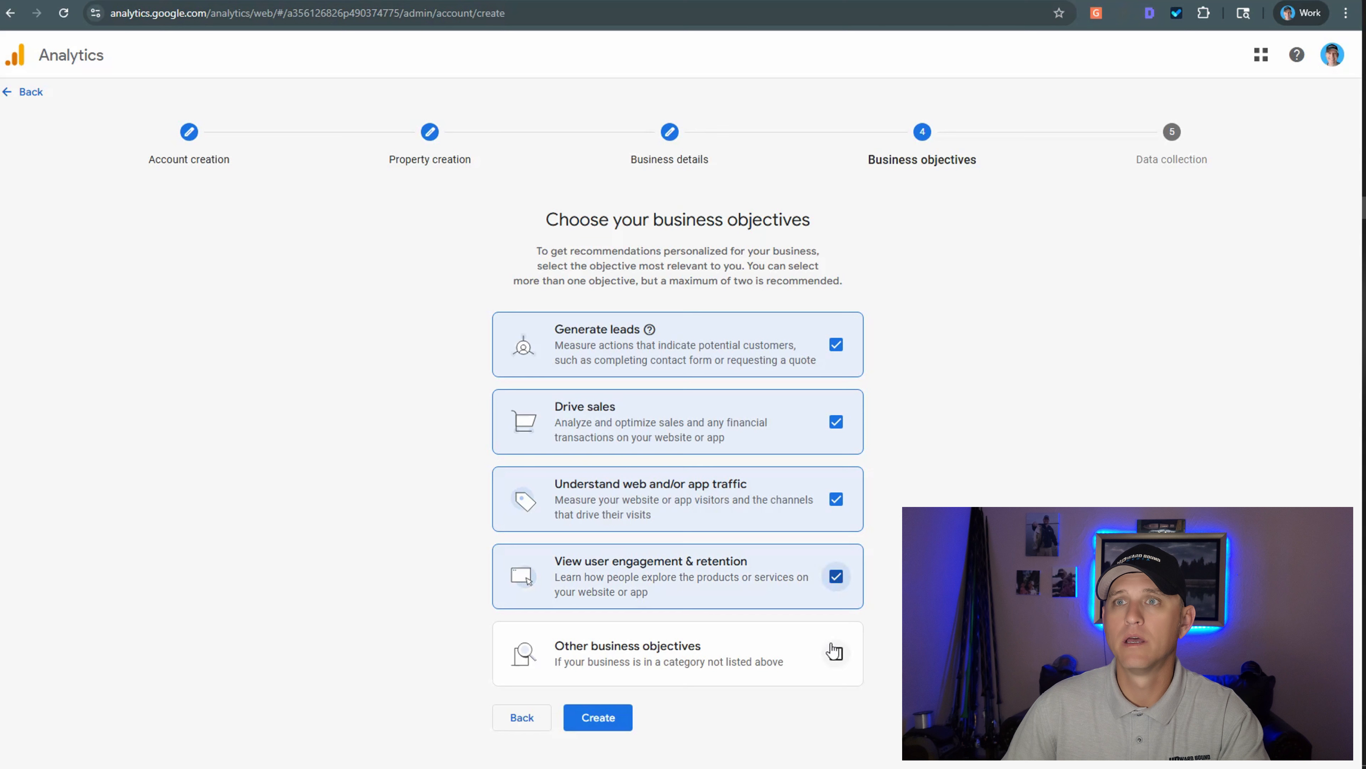
{"action": "left_click", "coordinate": [622, 714]}
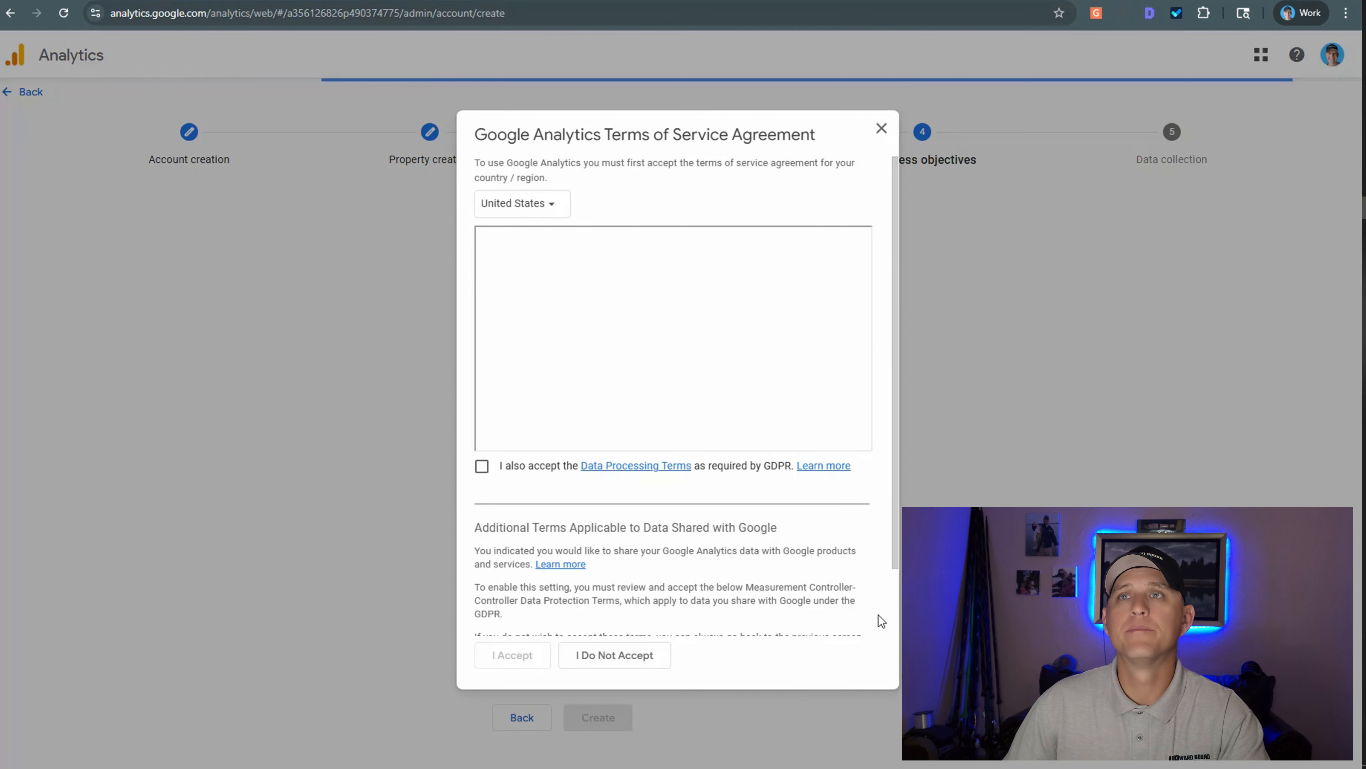
Accept the Google Analytics terms of service, including the Data Processing Terms and the Measurement Controller-Controller Data Protection Terms
{"action": "left_click", "coordinate": [481, 470]}
{"action": "scroll", "coordinate": [619, 525], "scroll_direction": "down", "scroll_amount": 5}
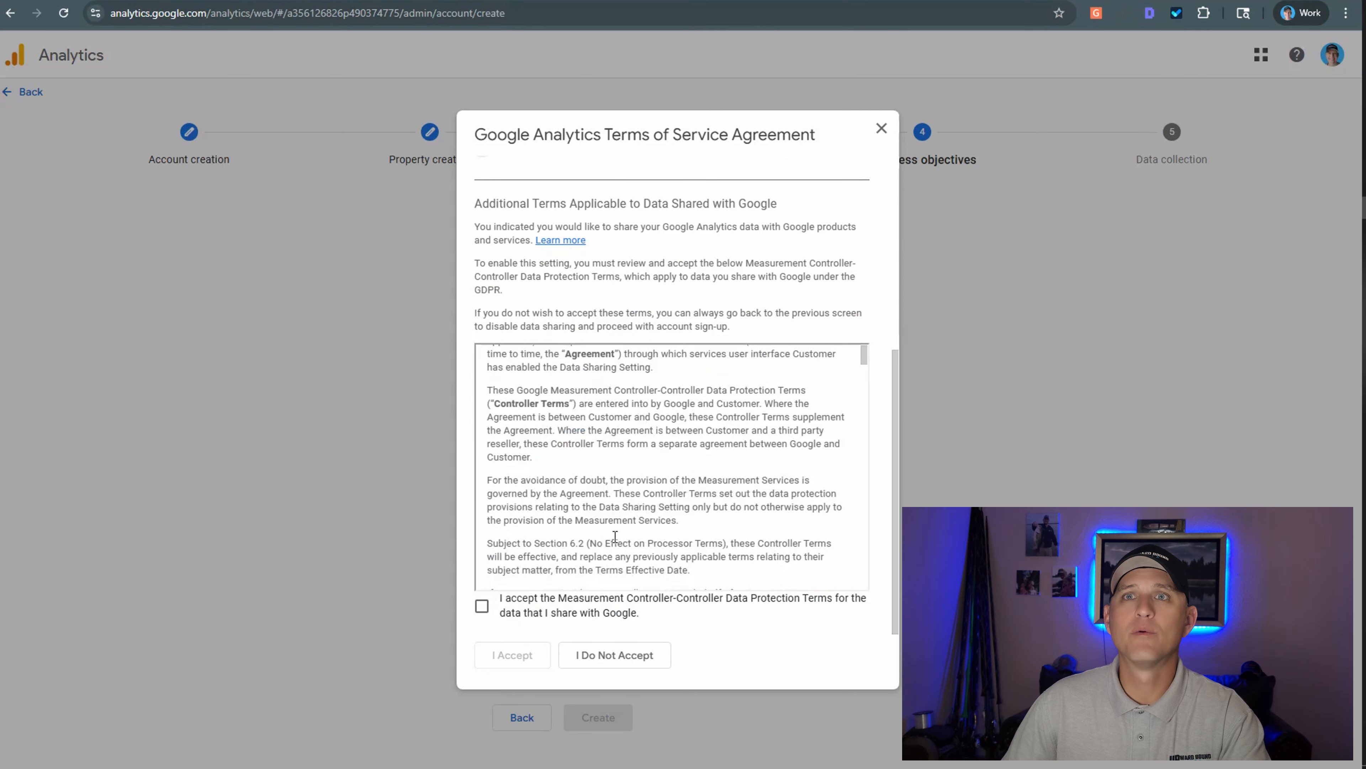
{"action": "left_click", "coordinate": [482, 606]}
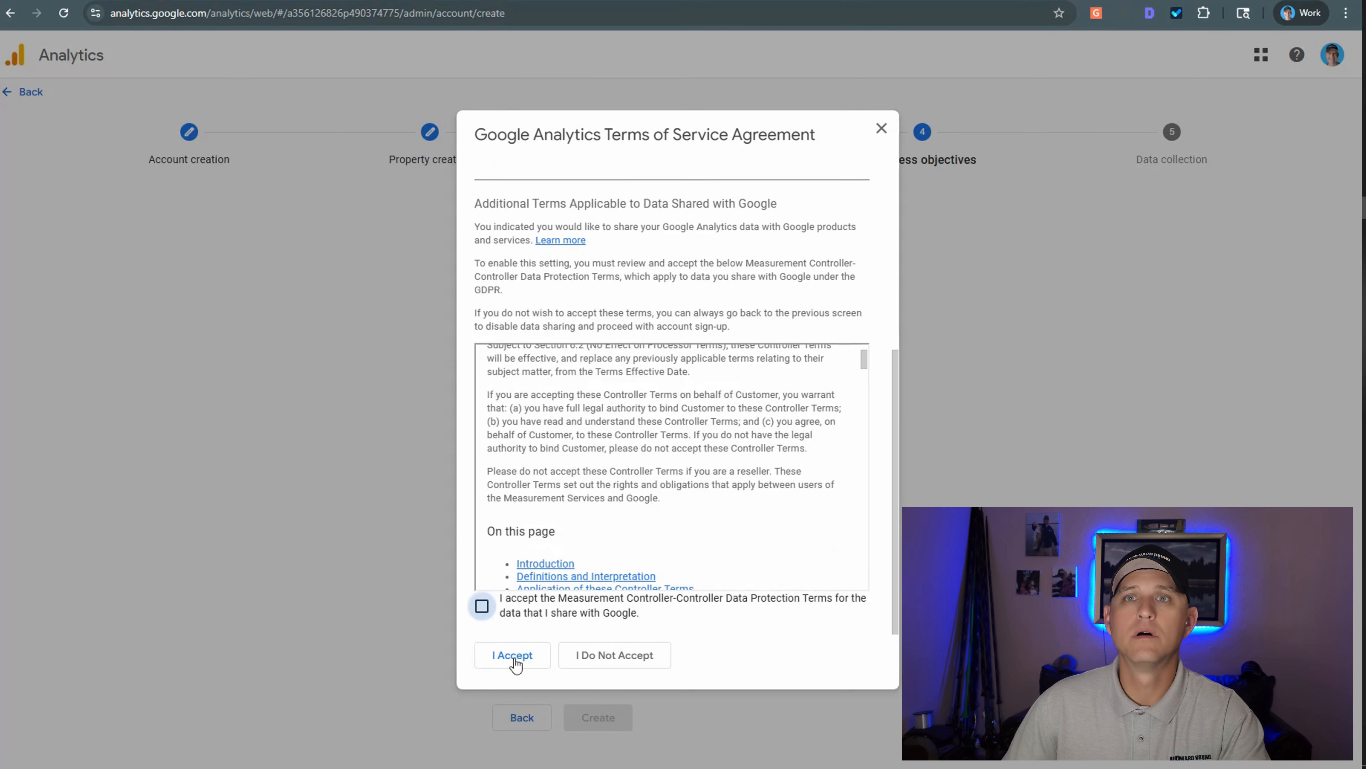
{"action": "left_click", "coordinate": [514, 662]}
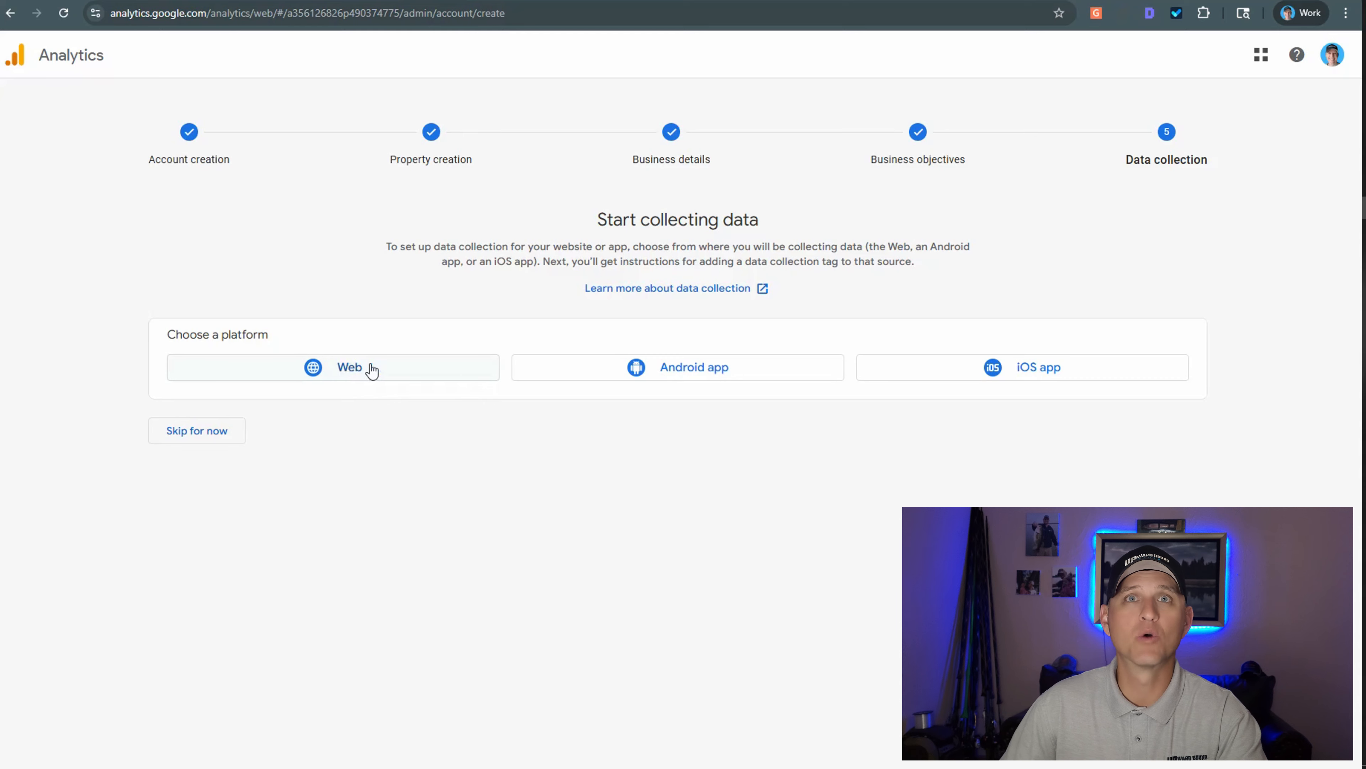
{"action": "left_click", "coordinate": [370, 369]}
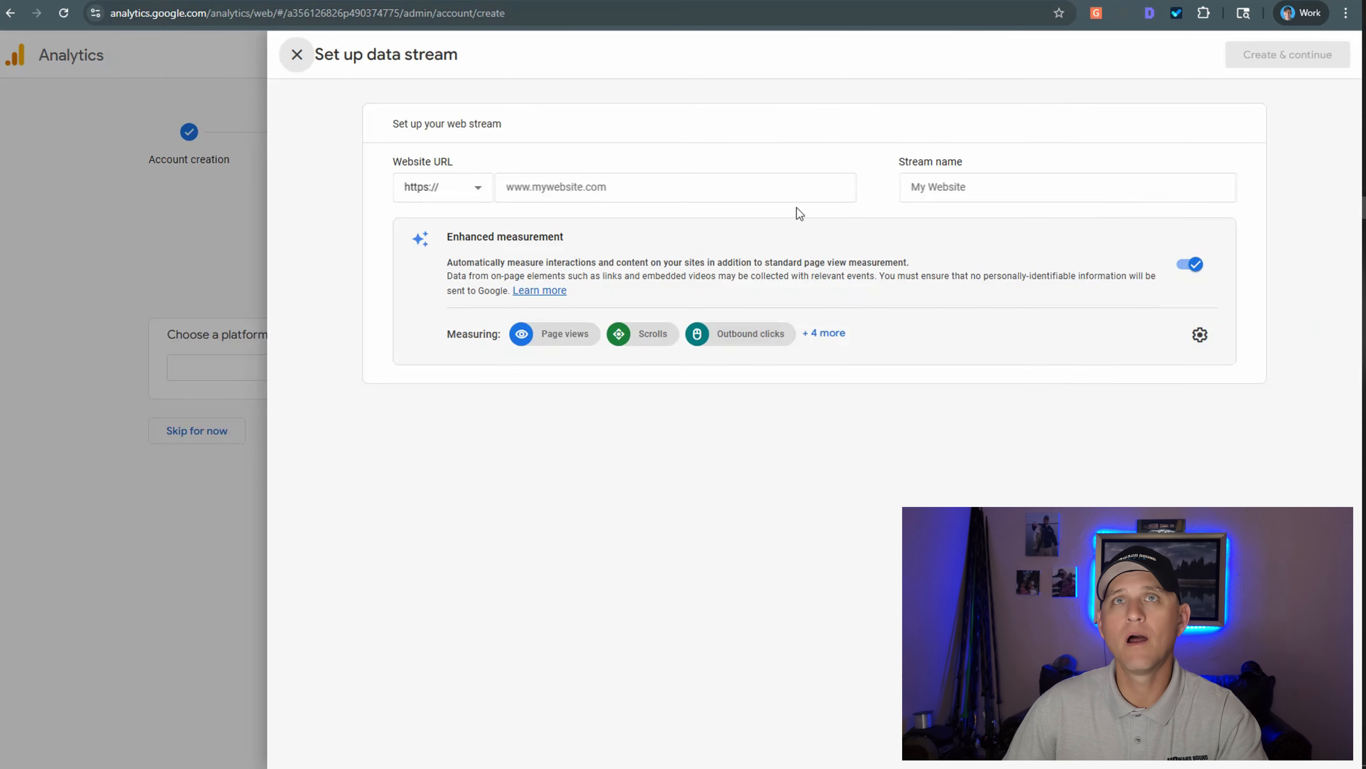
{"action": "left_click", "coordinate": [607, 193]}
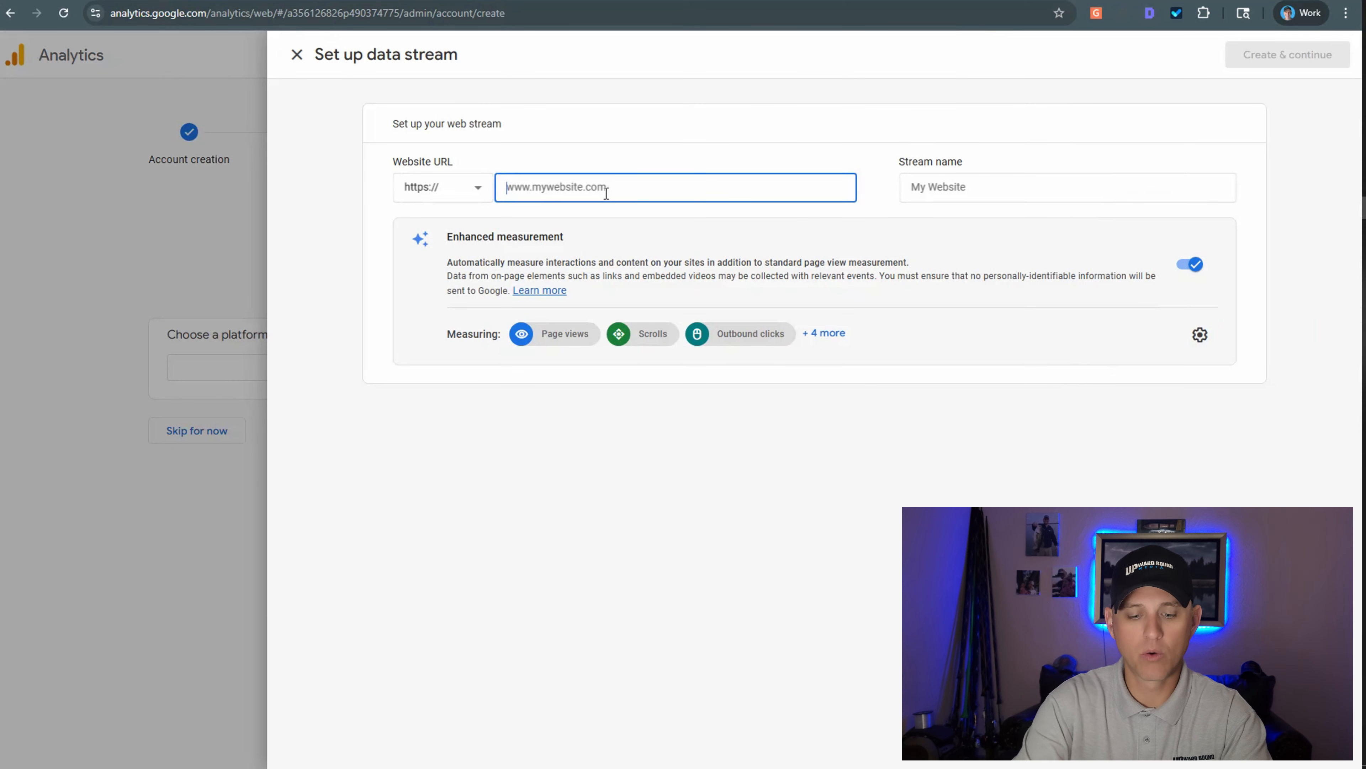
{"action": "type", "text": "up"}
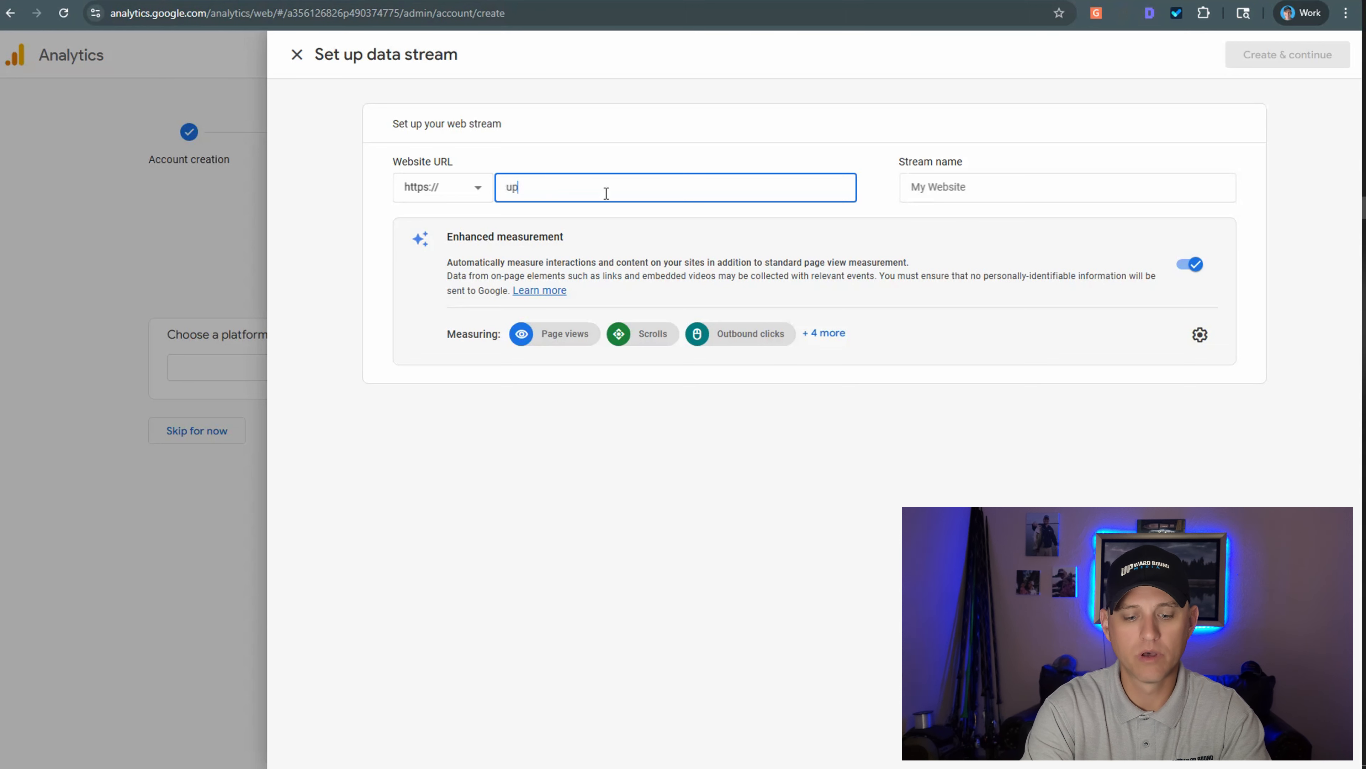
{"action": "type", "text": "wound.com"}
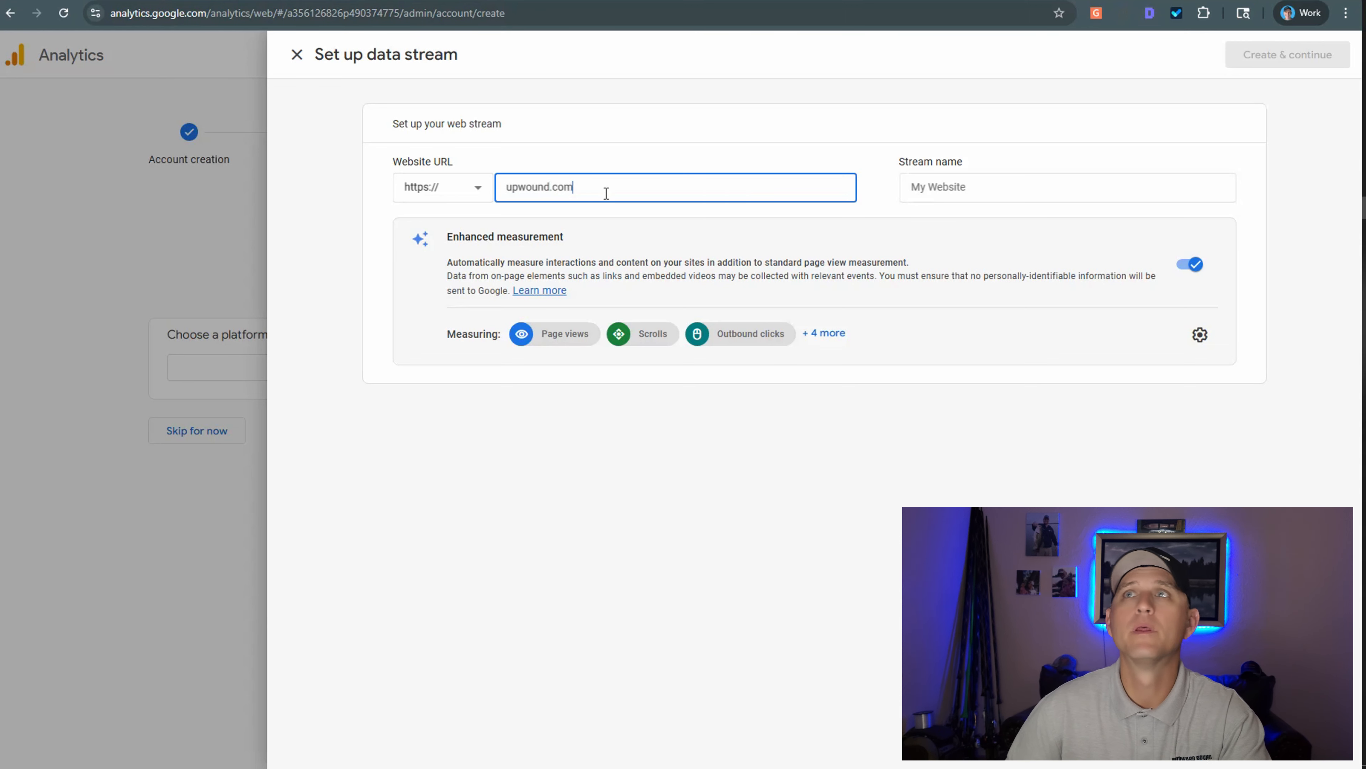
{"action": "left_click", "coordinate": [1014, 187]}
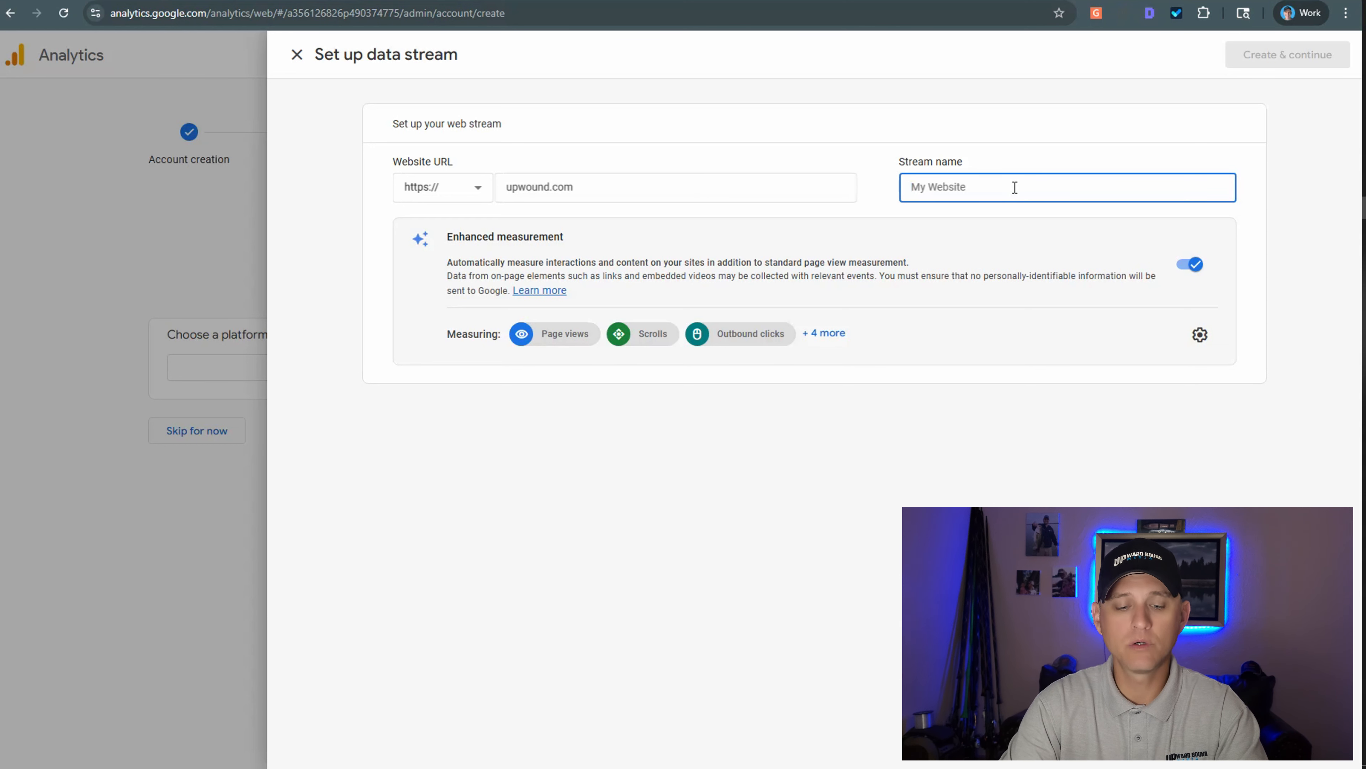
{"action": "type", "text": "Web"}
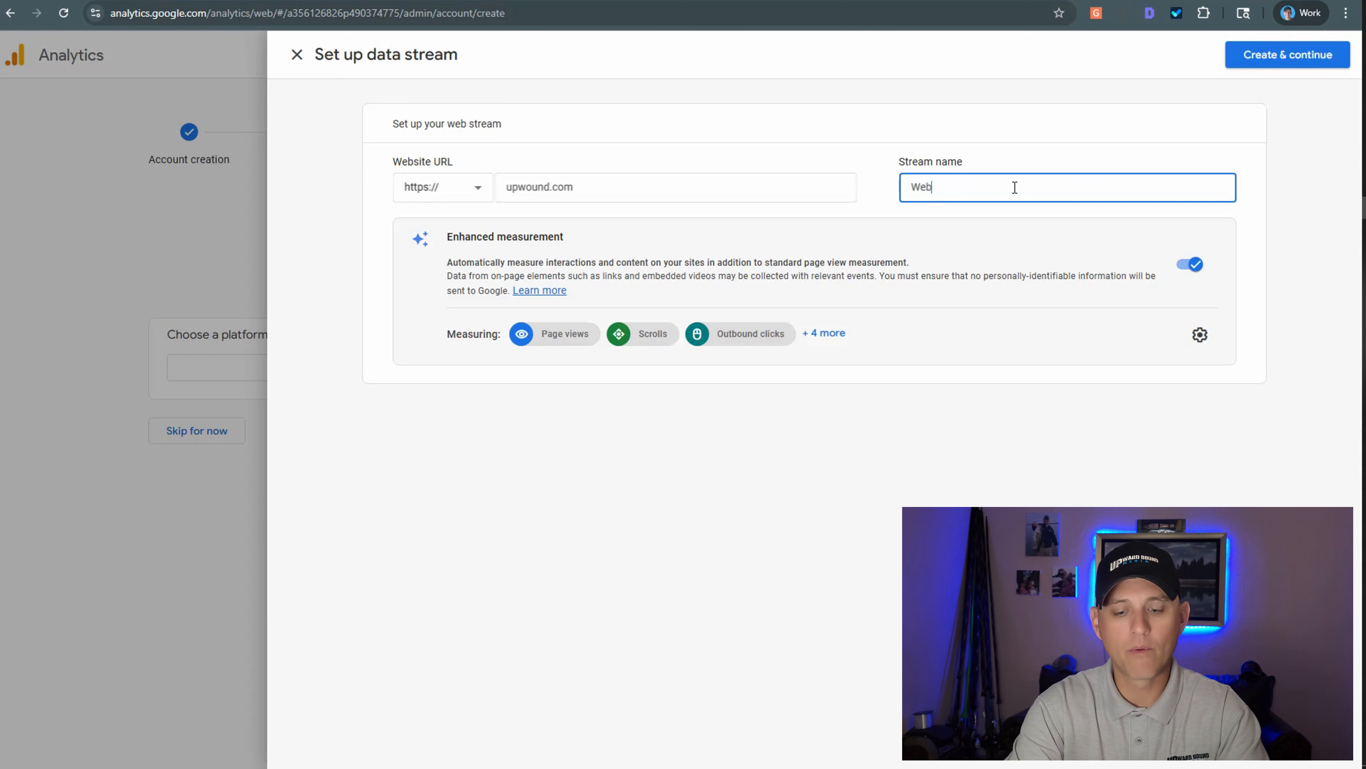
{"action": "type", "text": "site"}
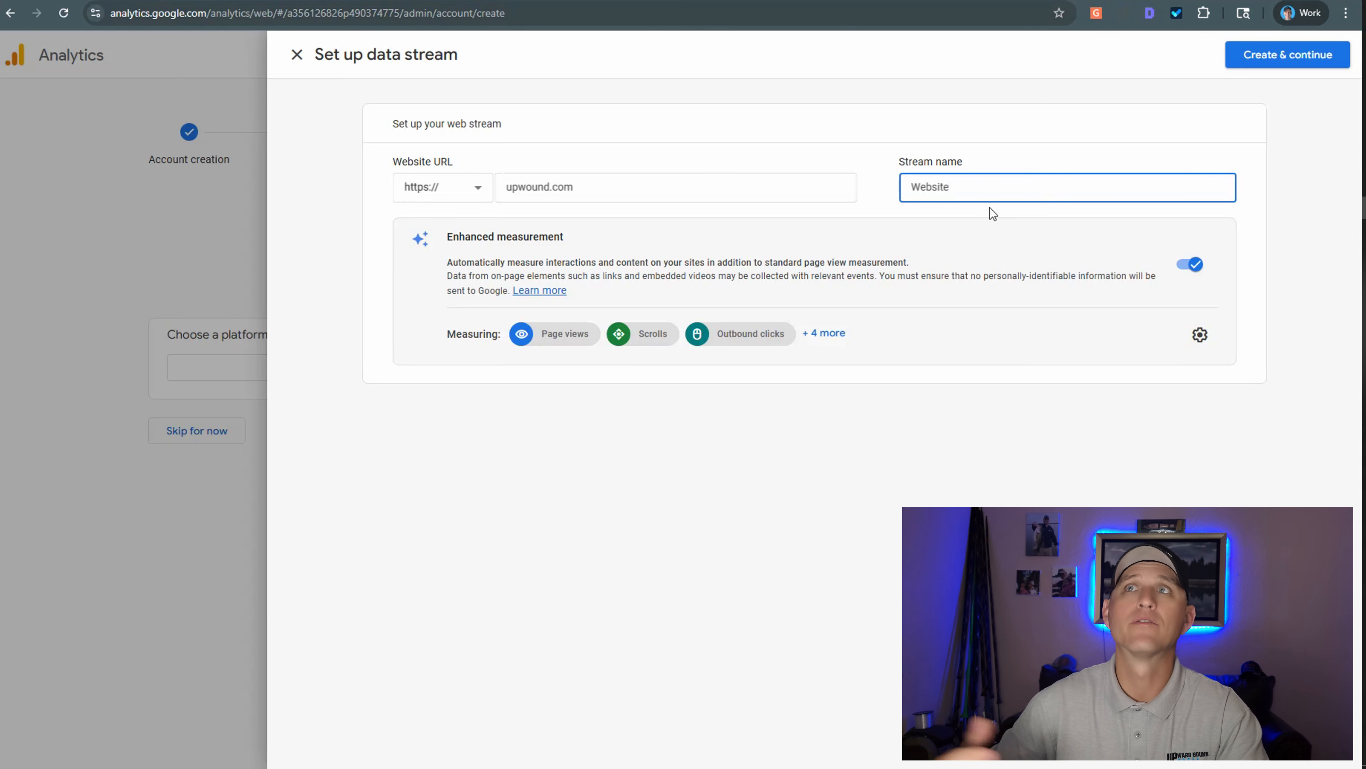
{"action": "left_click", "coordinate": [1269, 67]}
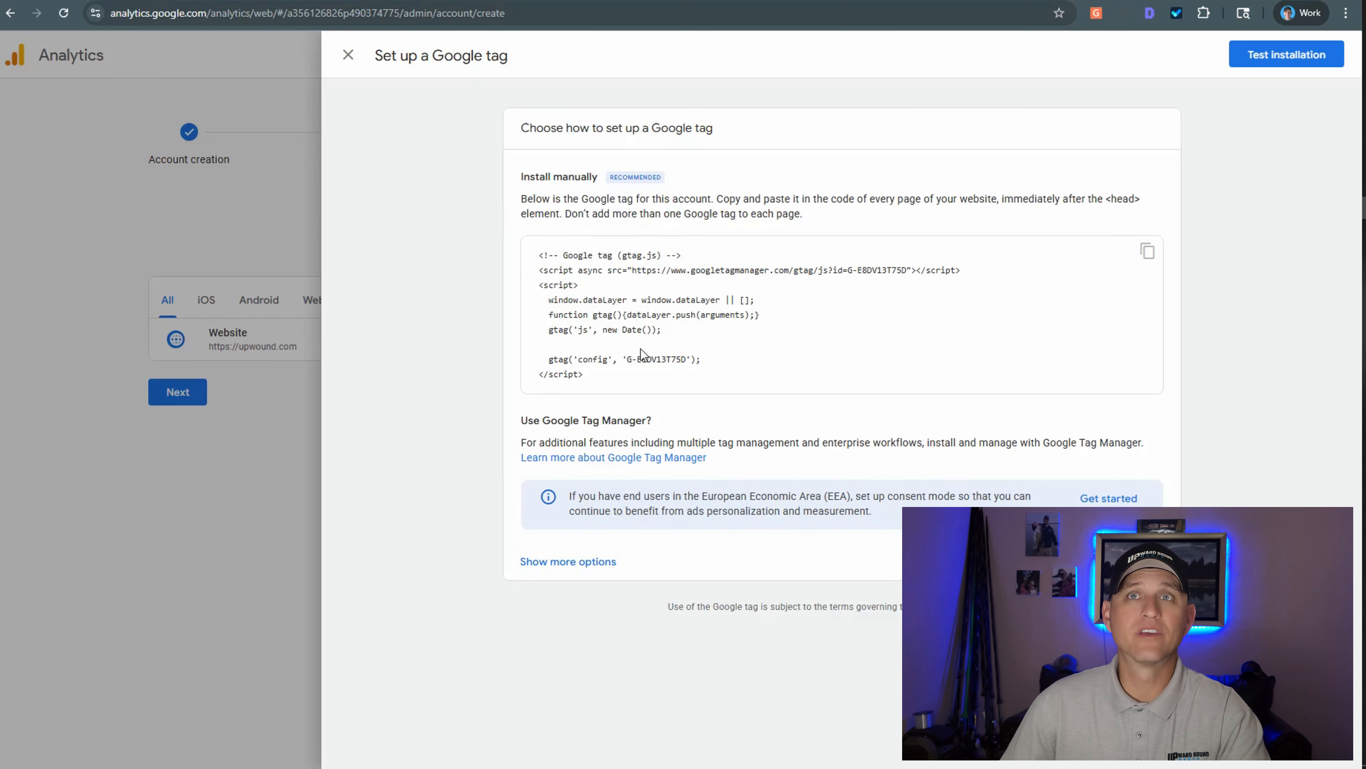
Highlight the Google tag installation code, leave the tag setup, and open the Website stream's details
{"action": "left_click_drag", "start_coordinate": [654, 374], "coordinate": [534, 248]}
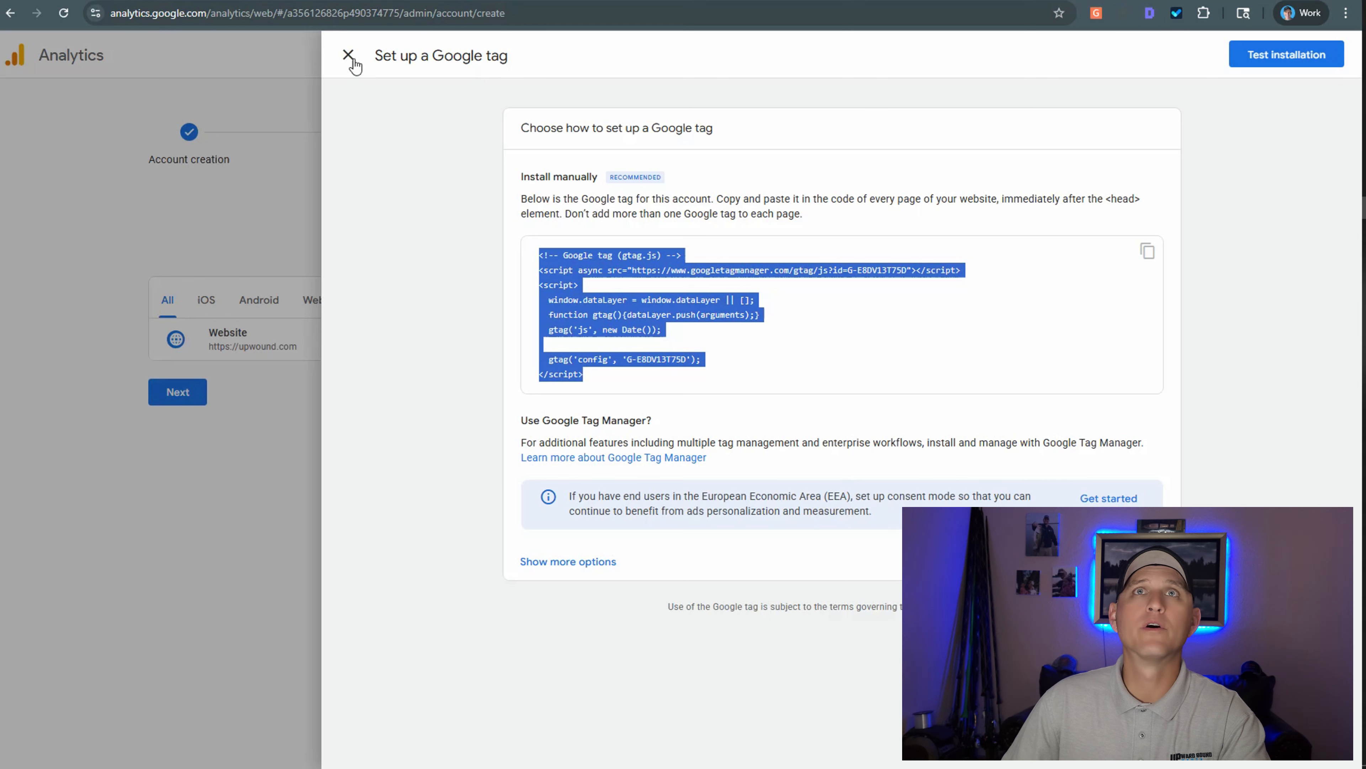
{"action": "key", "text": "Escape"}
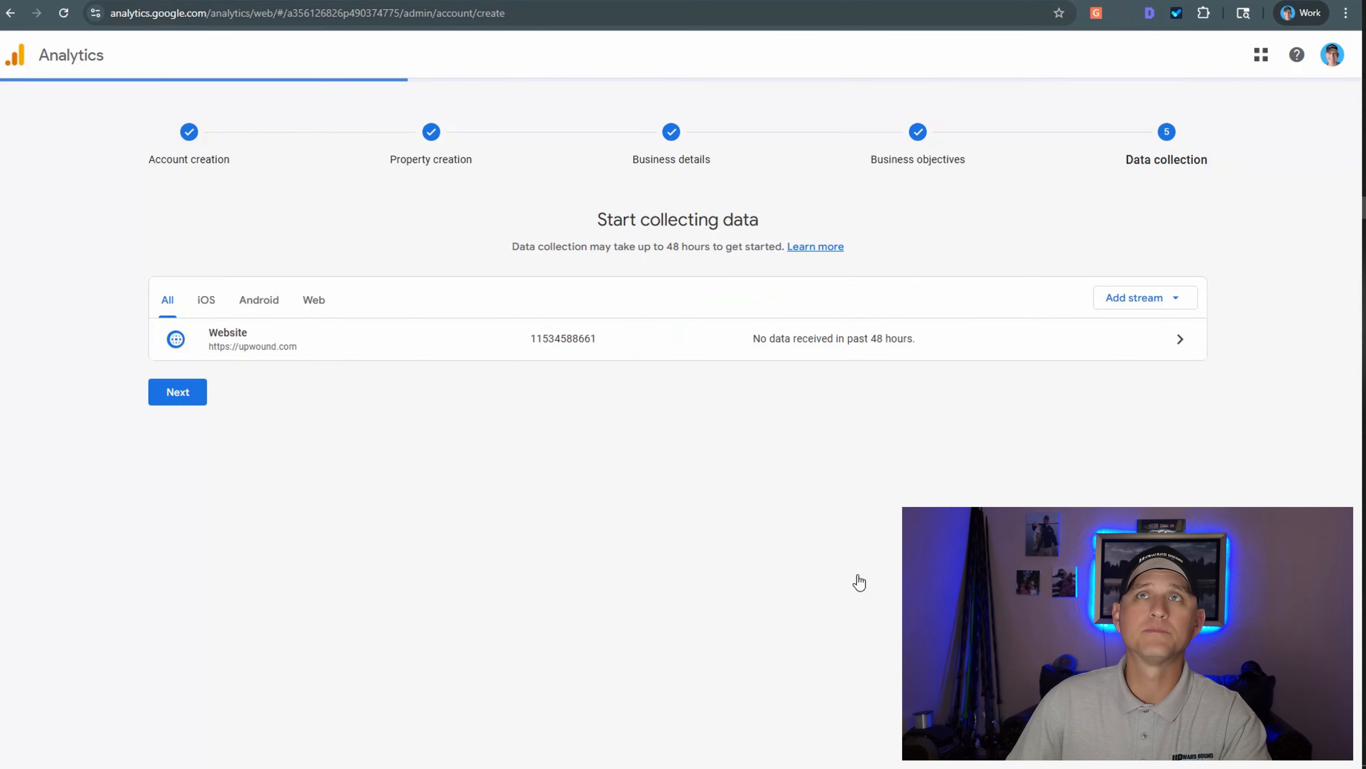
{"action": "left_click", "coordinate": [1097, 350]}
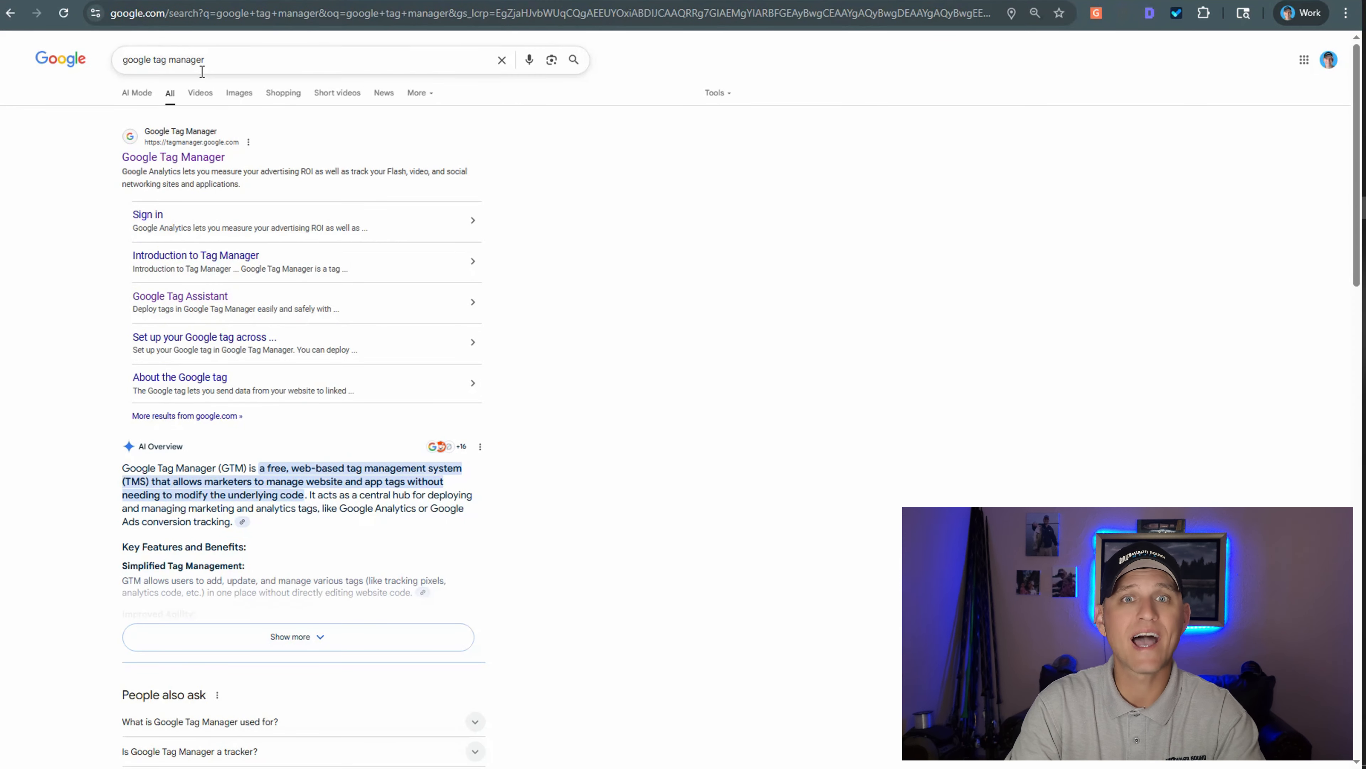
Switch to Google Tag Manager through its search result and start a new account named Upwound
{"action": "left_click", "coordinate": [247, 159]}
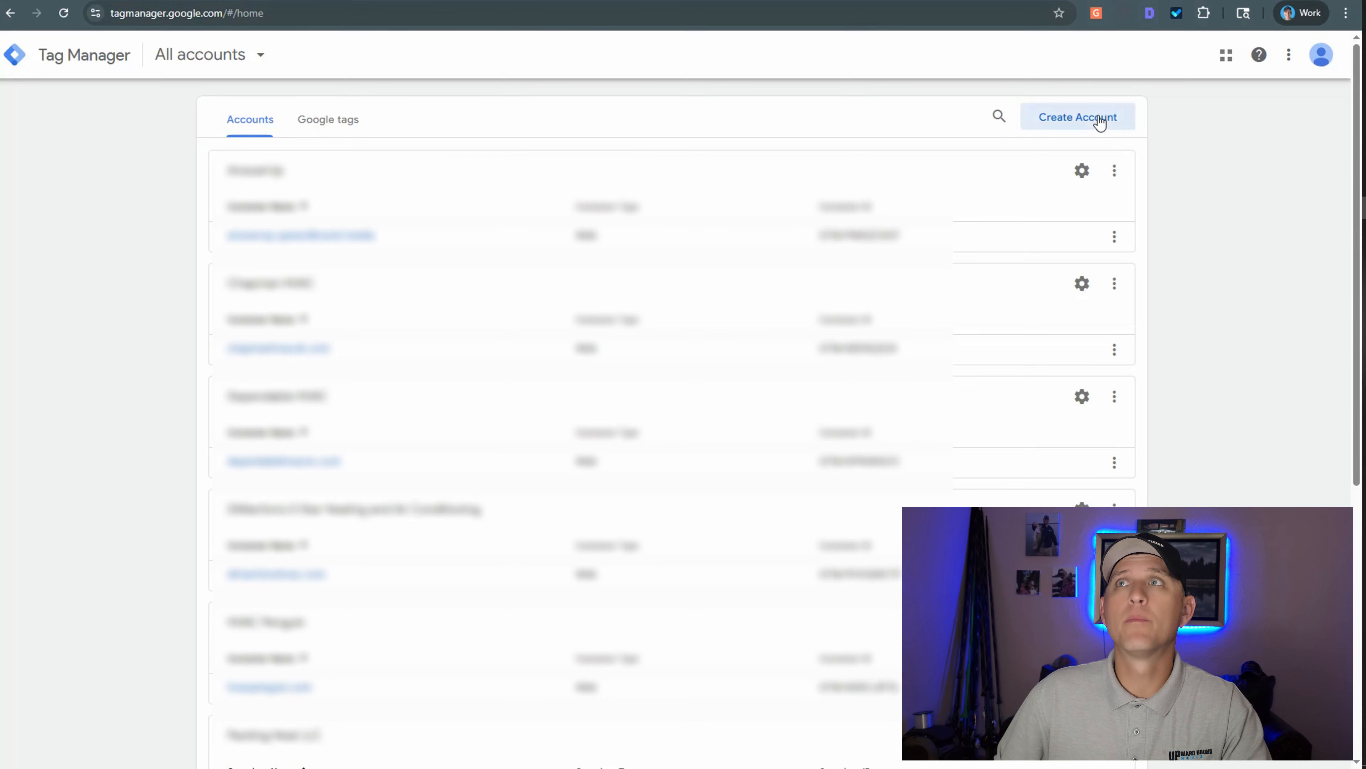
{"action": "left_click", "coordinate": [1078, 117]}
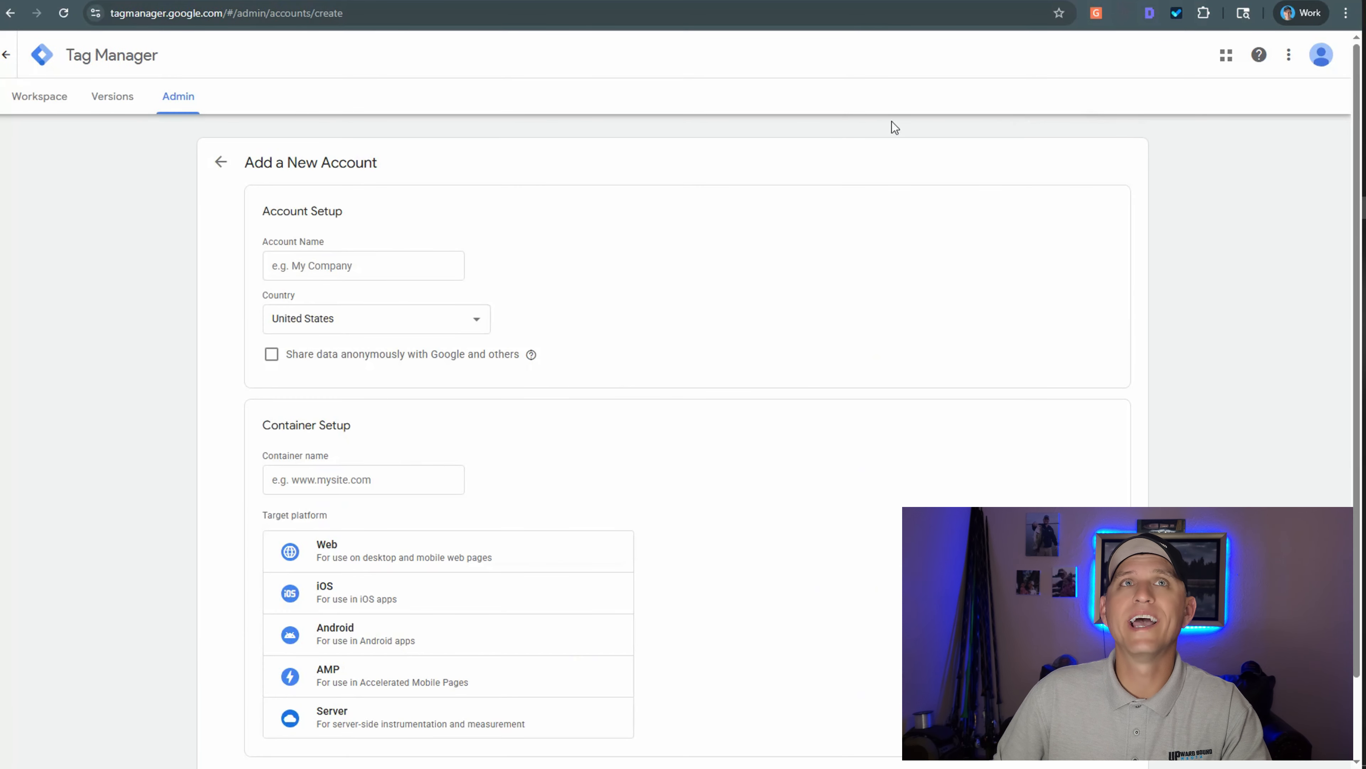
{"action": "left_click", "coordinate": [360, 259]}
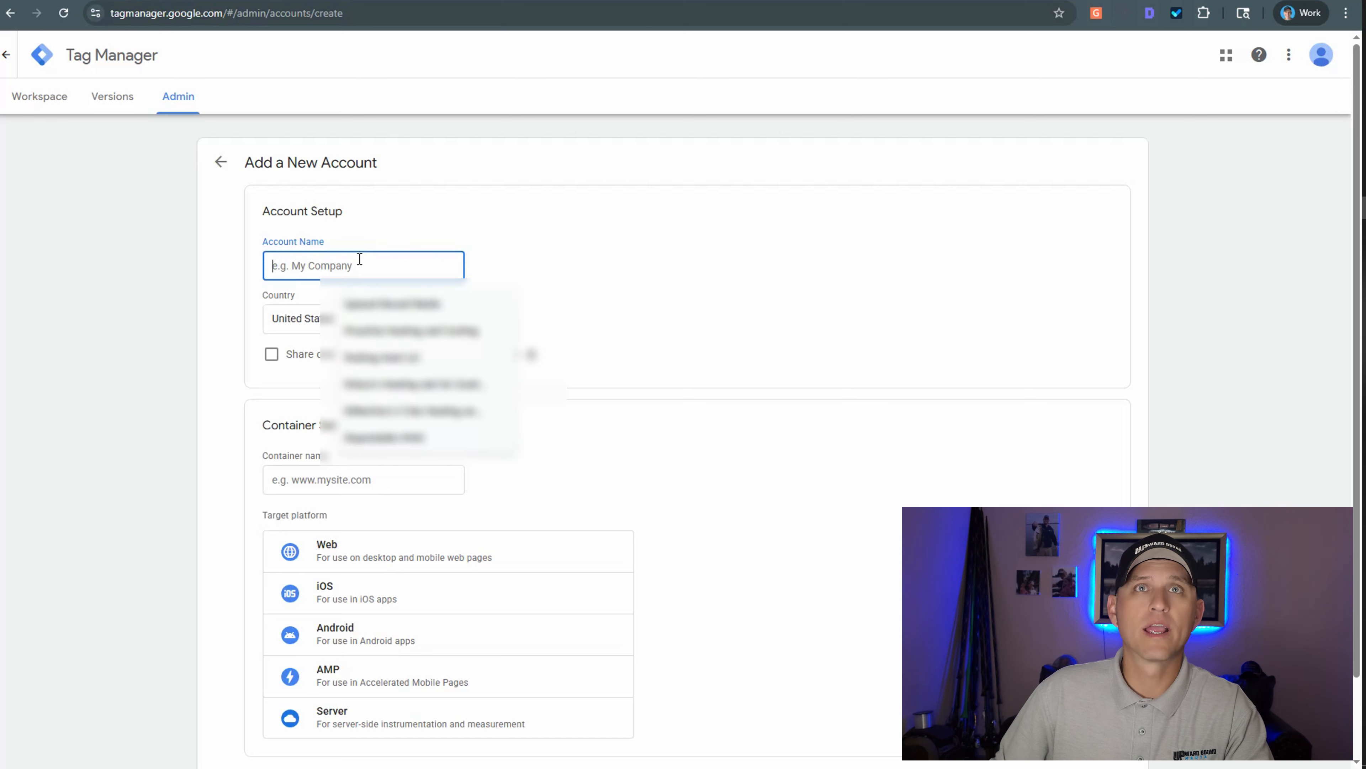
{"action": "type", "text": "Upwound"}
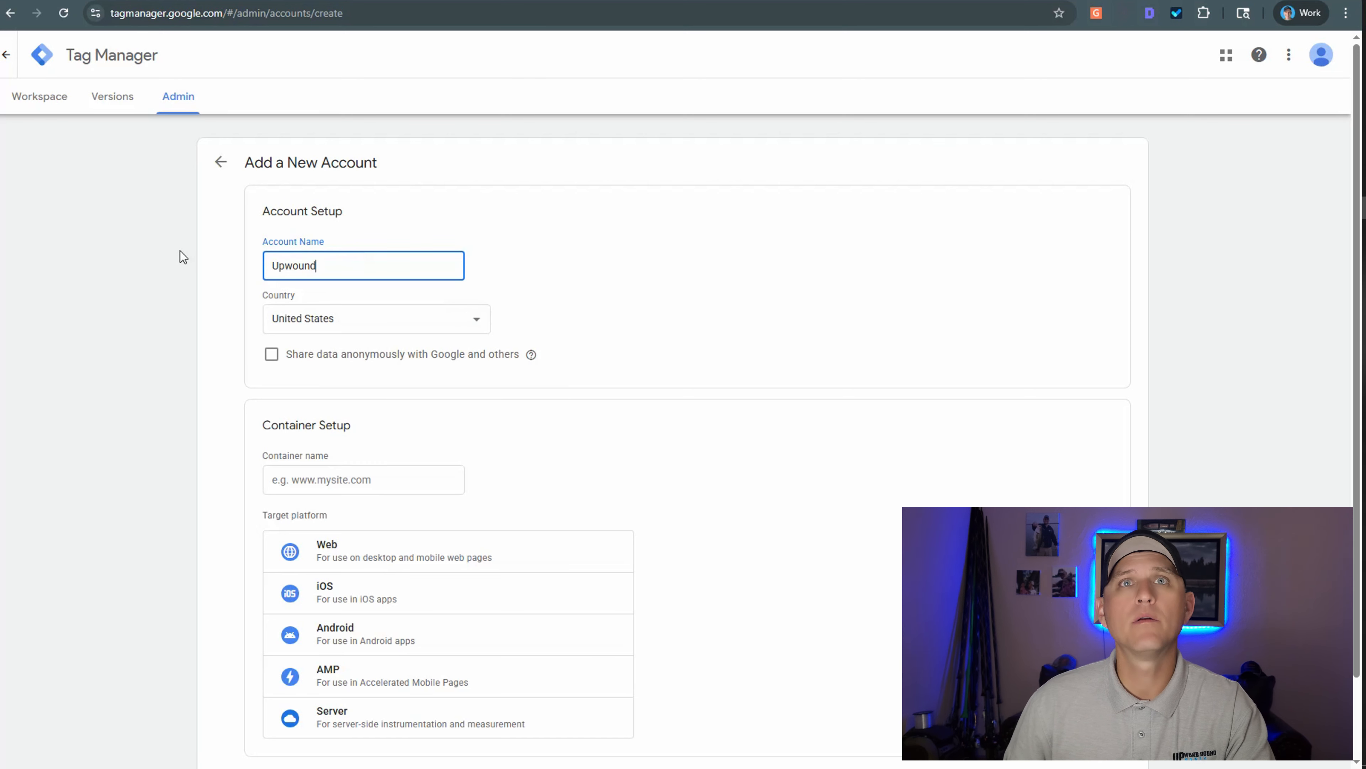
Name the container upwound.com, set its target platform to Web, and submit the new account
{"action": "left_click", "coordinate": [364, 483]}
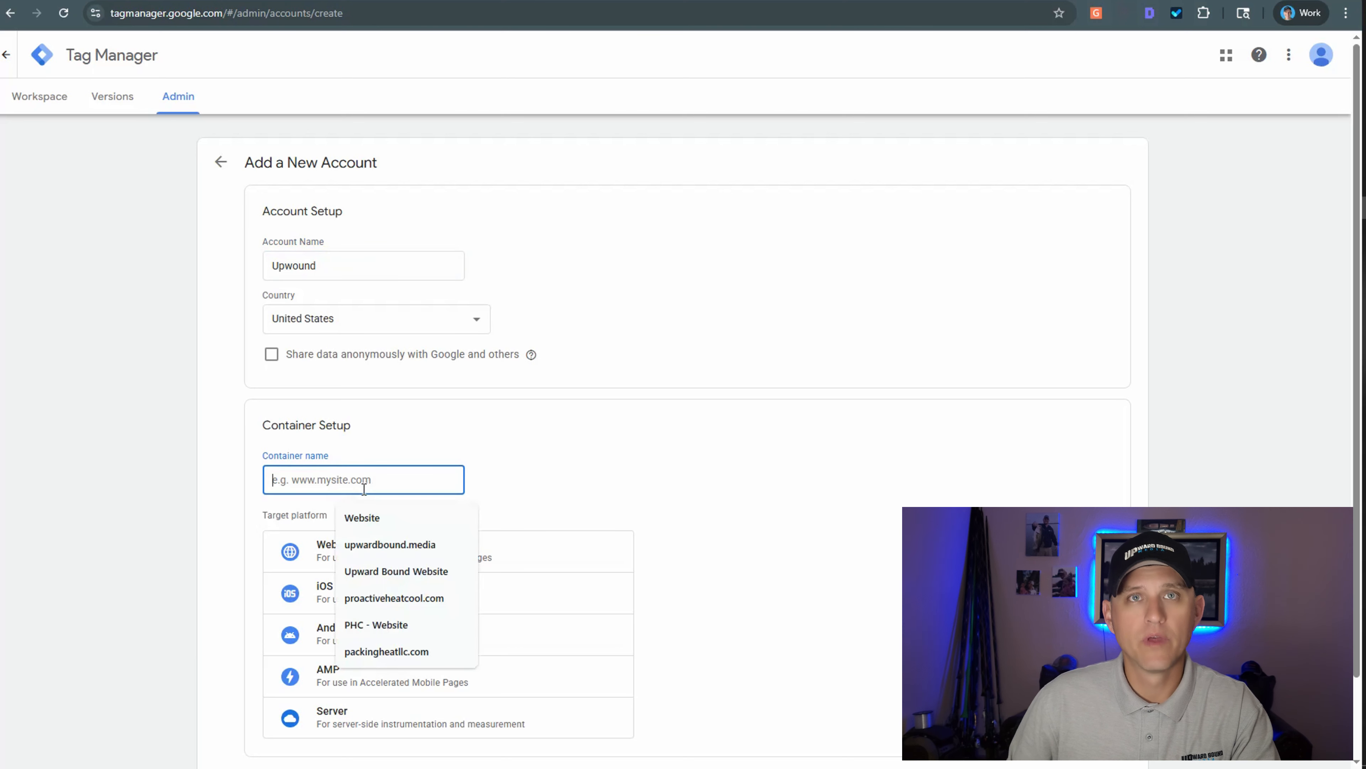
{"action": "type", "text": "upwound.com"}
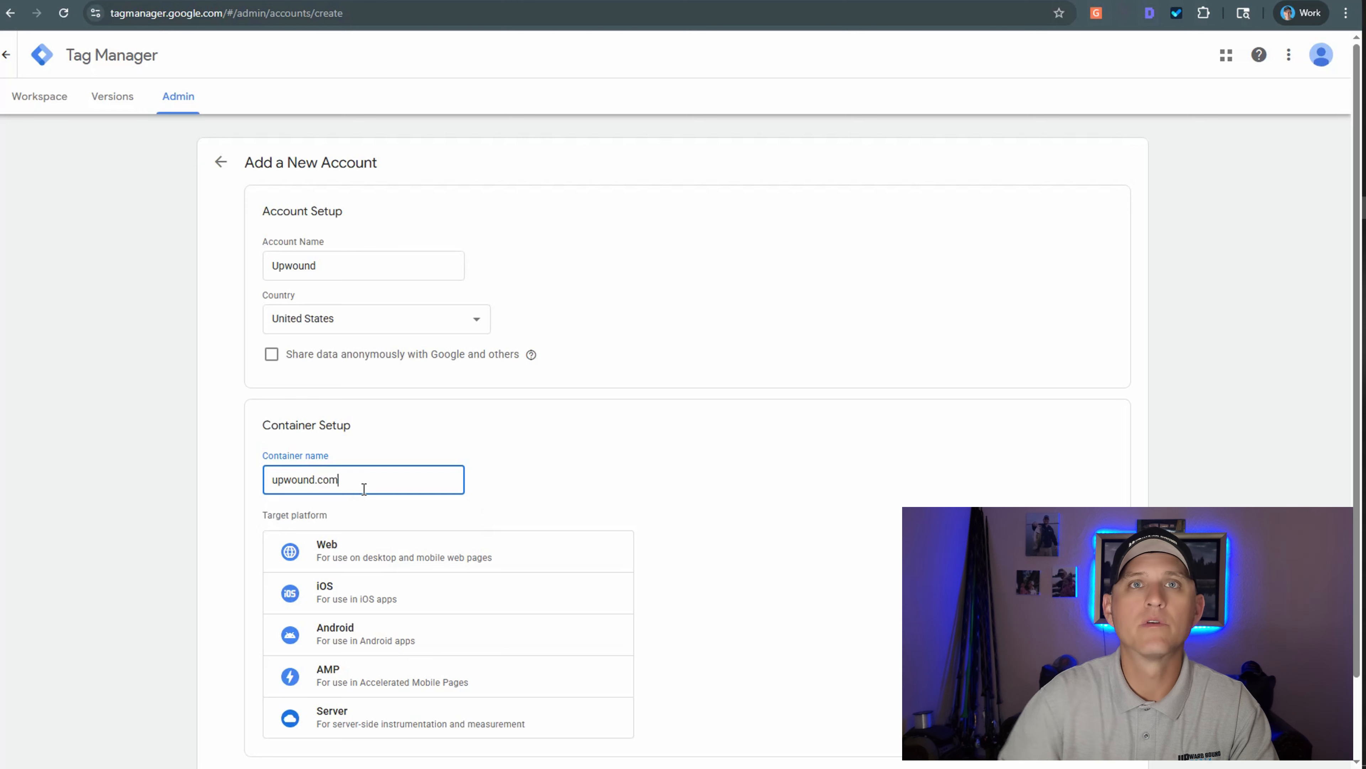
{"action": "scroll", "coordinate": [390, 503], "scroll_direction": "down", "scroll_amount": 3}
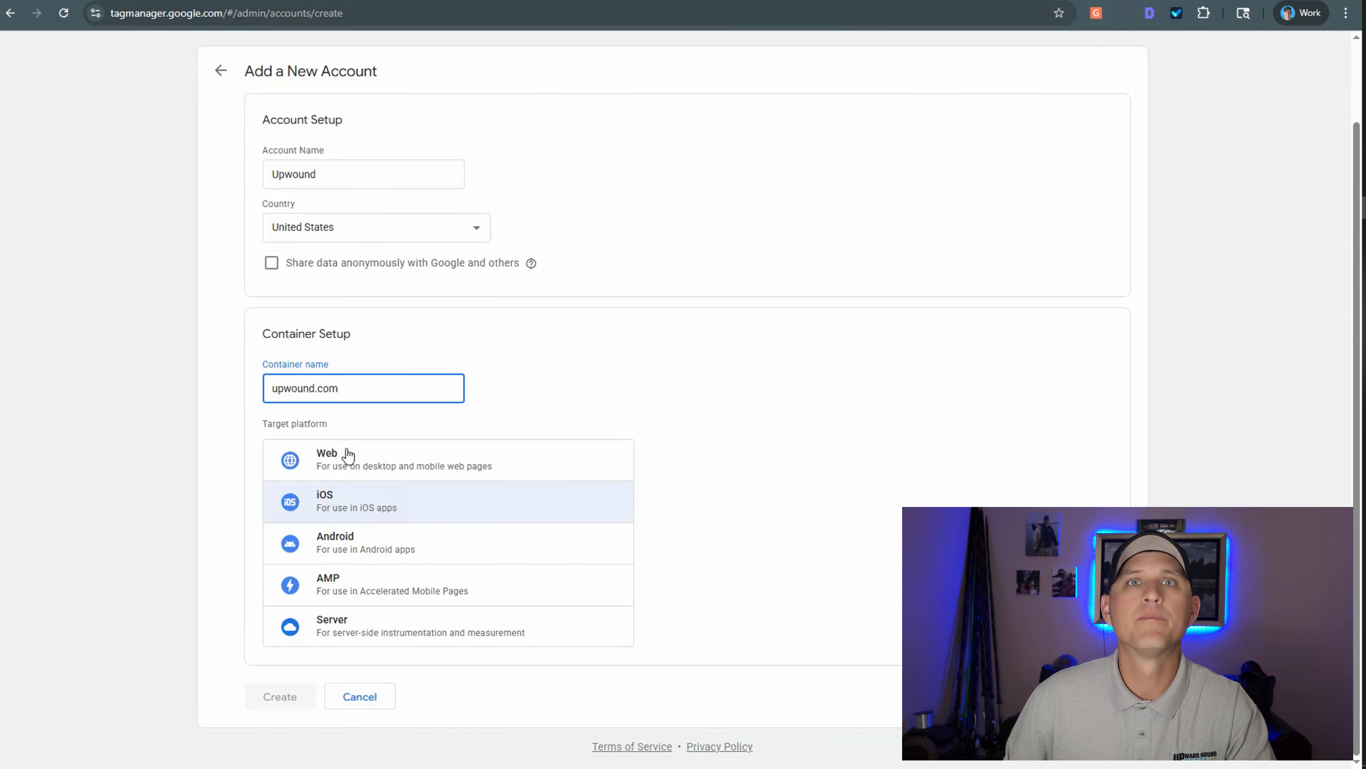
{"action": "left_click", "coordinate": [359, 467]}
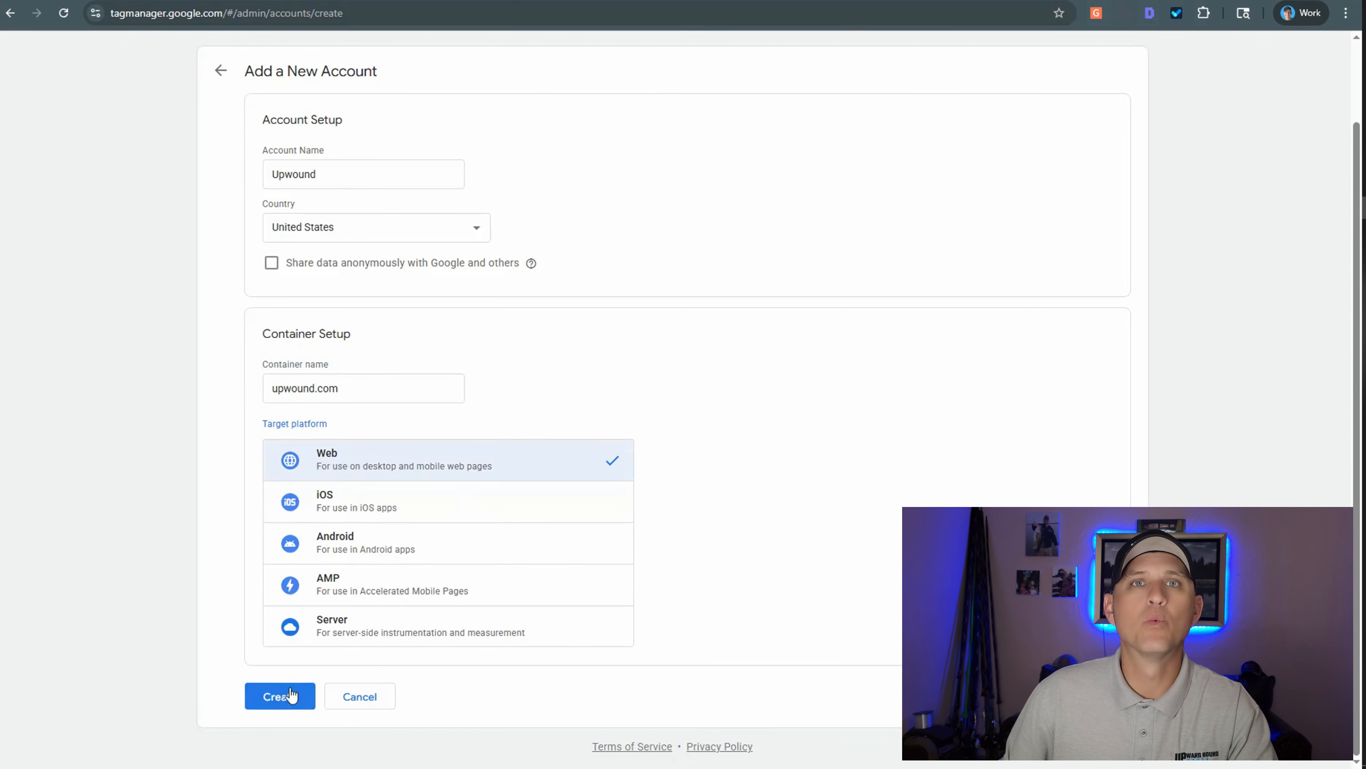
{"action": "left_click", "coordinate": [291, 699]}
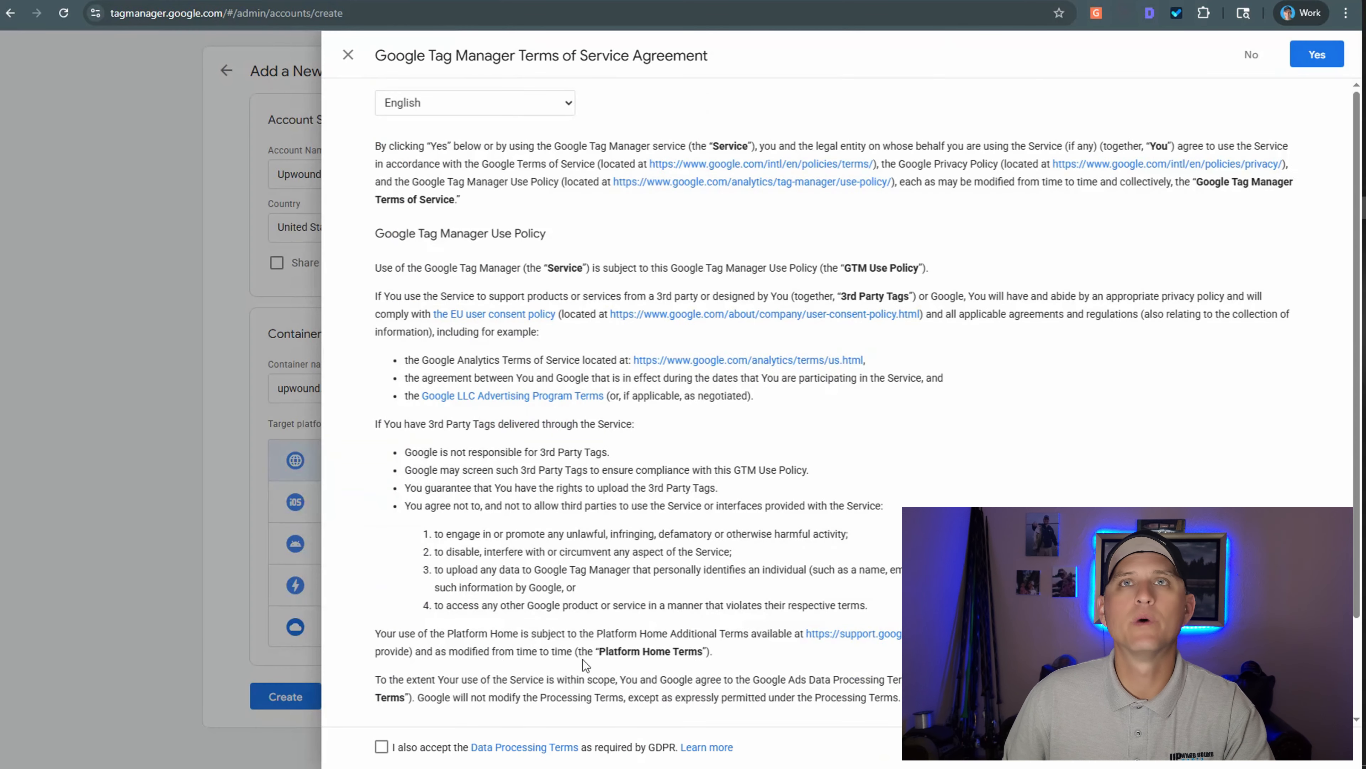
Accept the Tag Manager terms of service with the GDPR Data Processing Terms, and dismiss the installation code
{"action": "scroll", "coordinate": [492, 545], "scroll_direction": "down", "scroll_amount": 2}
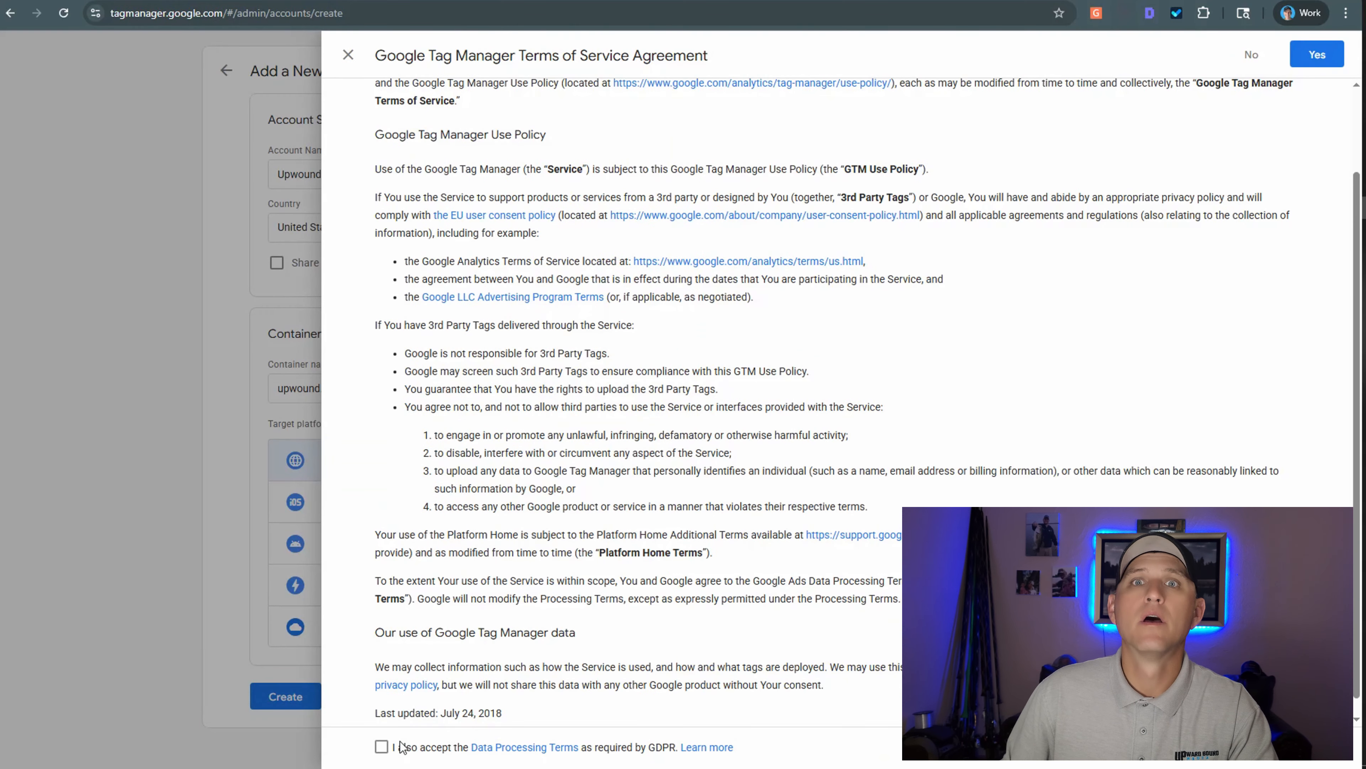
{"action": "left_click", "coordinate": [381, 746]}
{"action": "scroll", "coordinate": [615, 610], "scroll_direction": "down", "scroll_amount": 1}
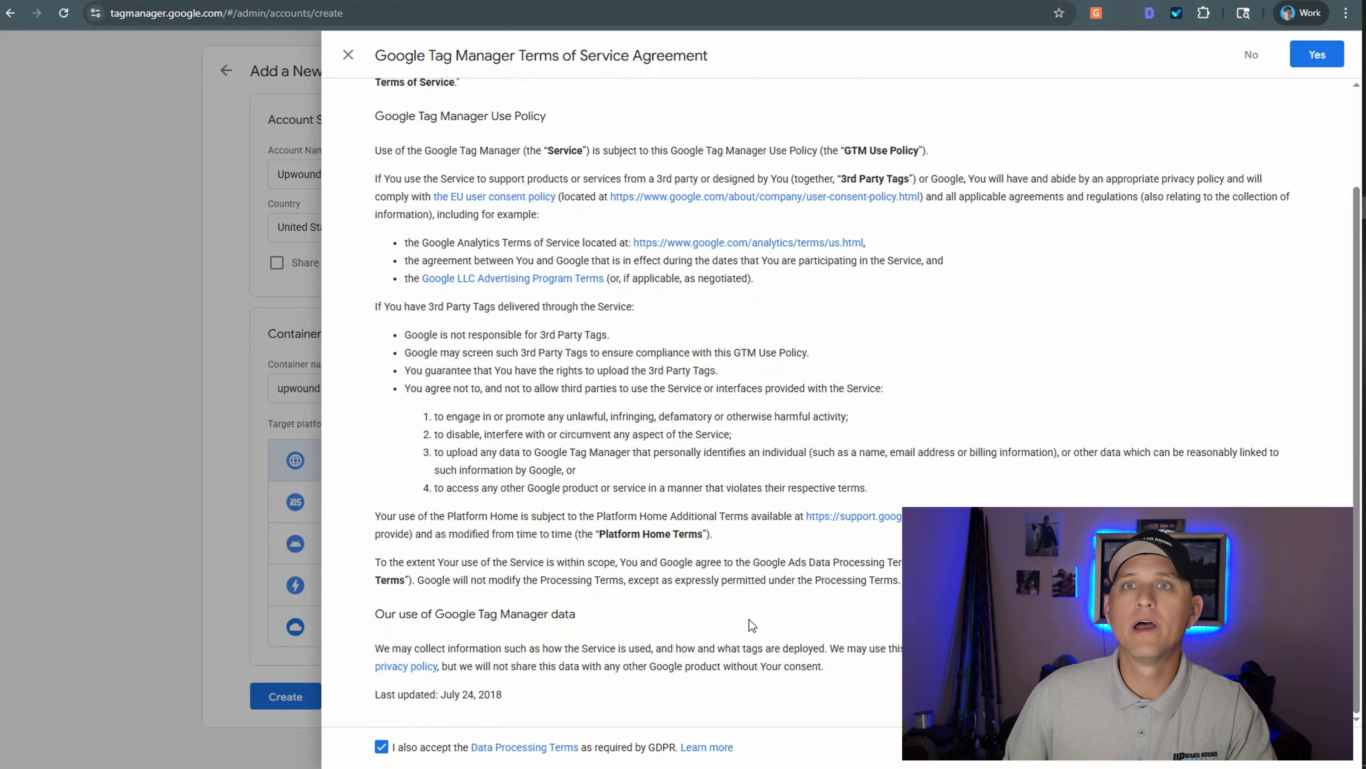
{"action": "left_click", "coordinate": [1317, 55]}
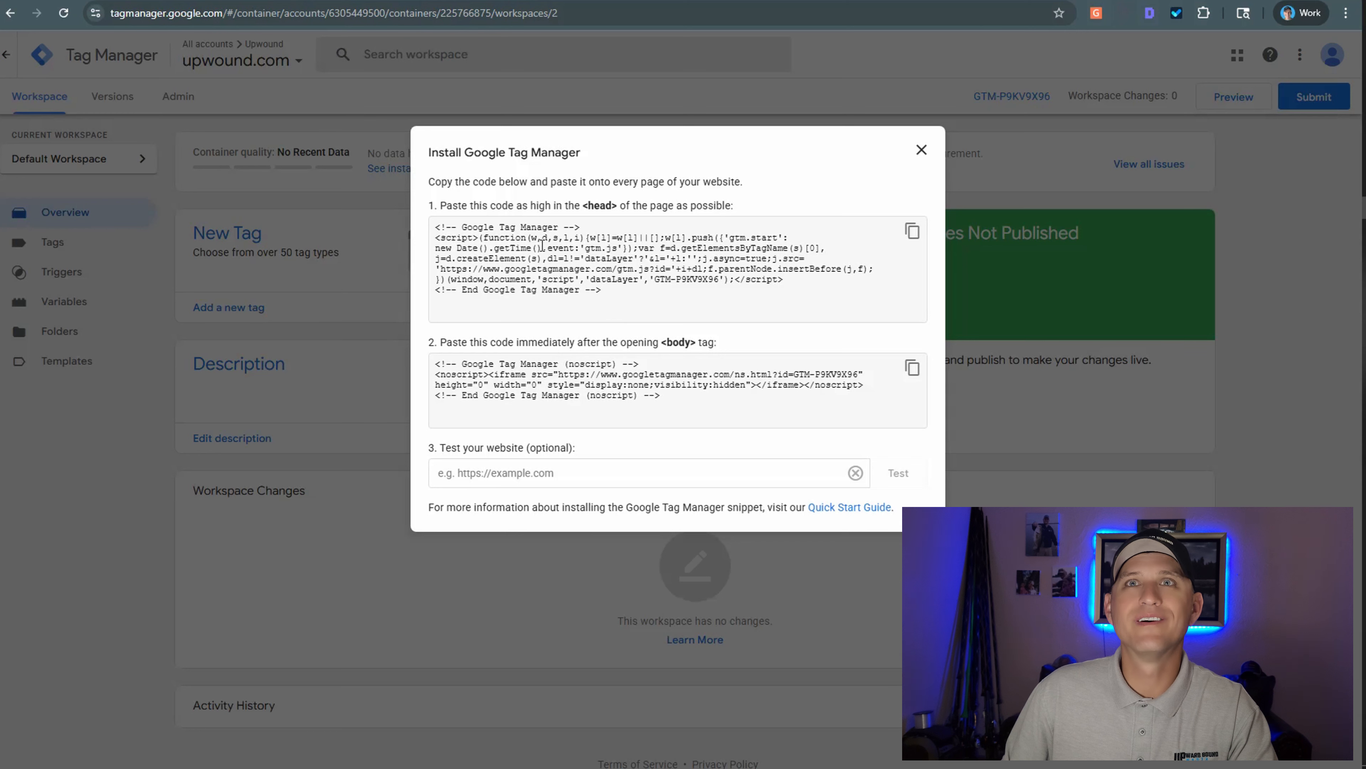
{"action": "left_click", "coordinate": [923, 151]}
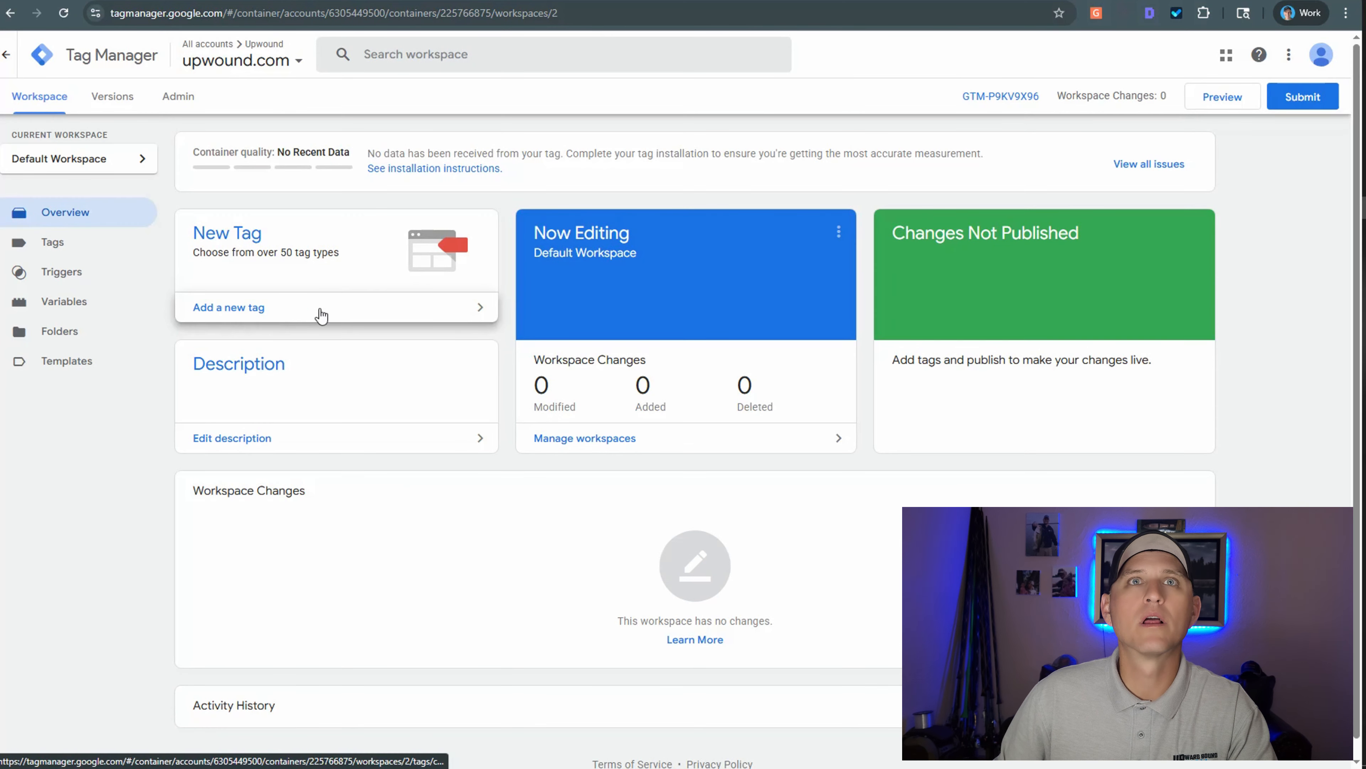
Add a new tag to the workspace and set its type to Google Tag from the Google Analytics group
{"action": "left_click", "coordinate": [401, 317]}
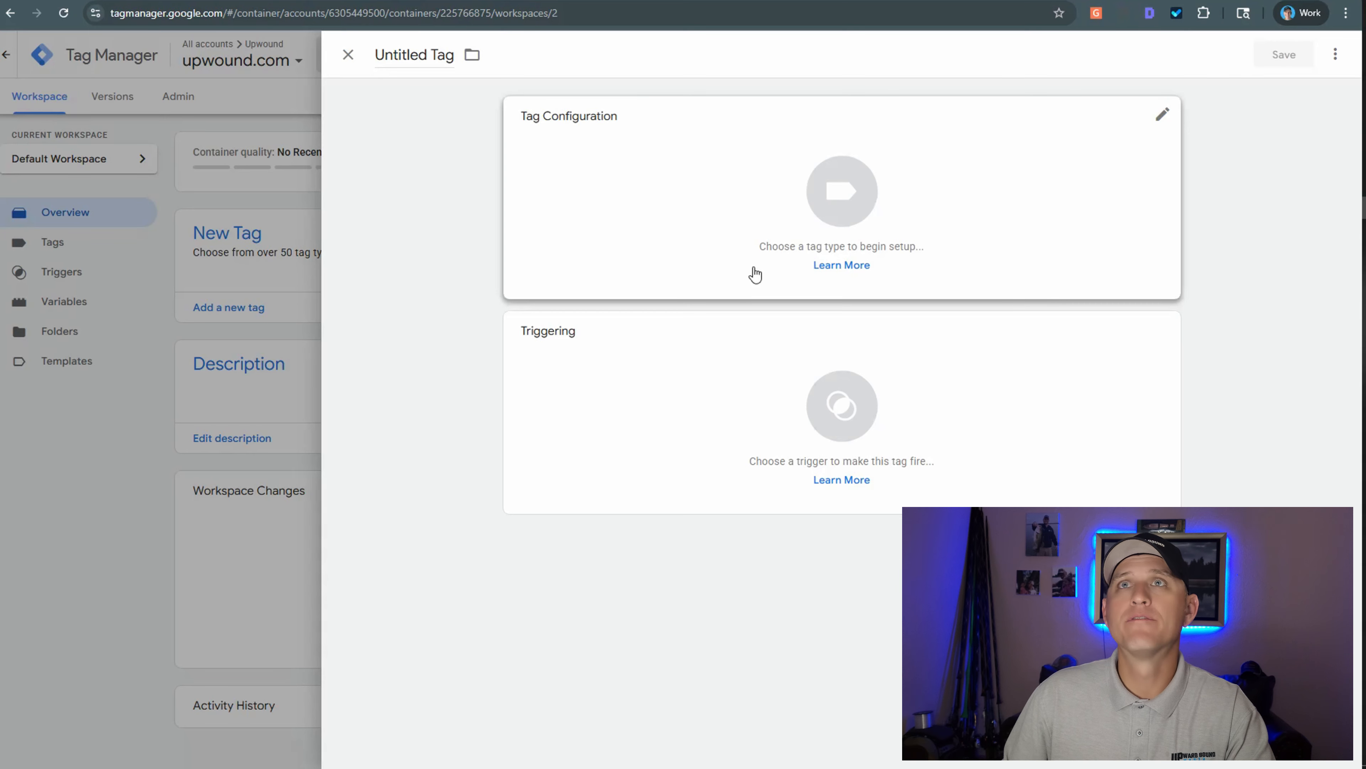
{"action": "left_click", "coordinate": [755, 274]}
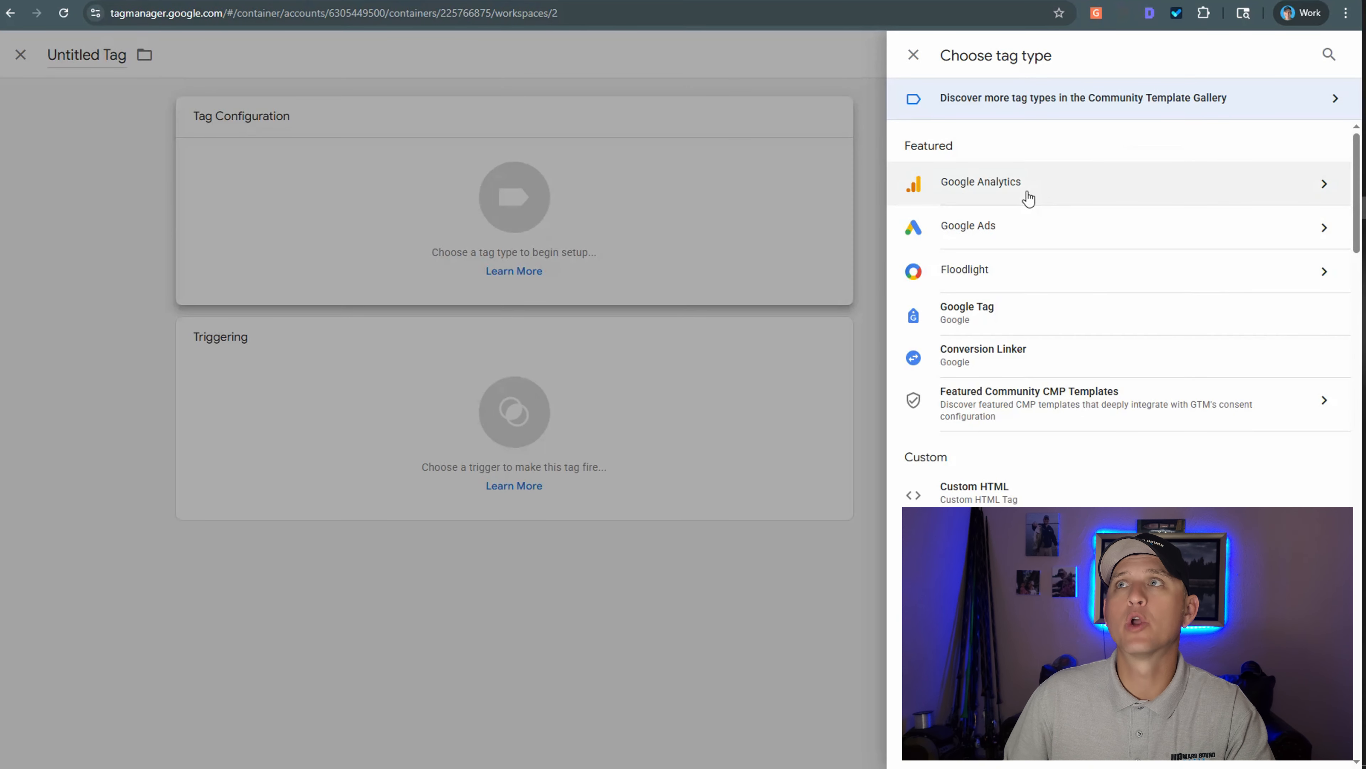
{"action": "left_click", "coordinate": [1028, 198]}
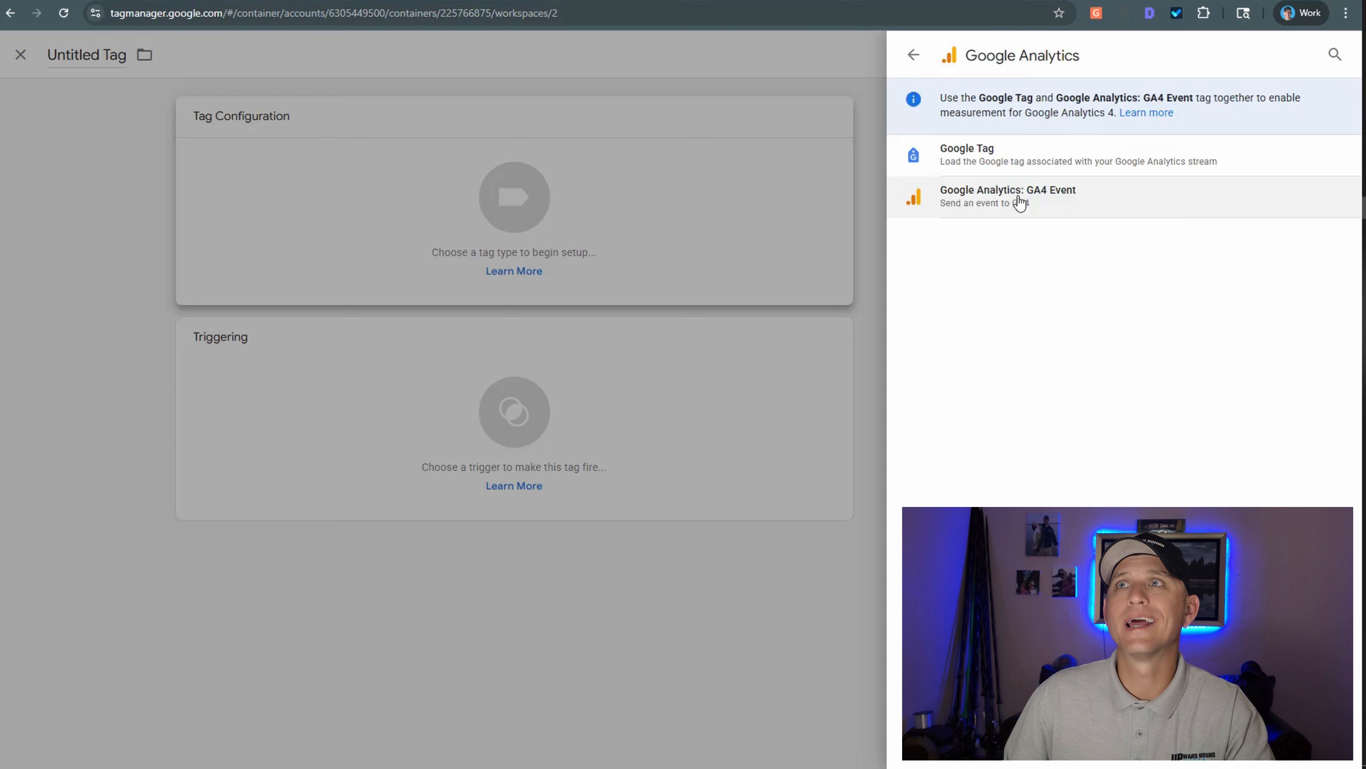
{"action": "left_click", "coordinate": [976, 161]}
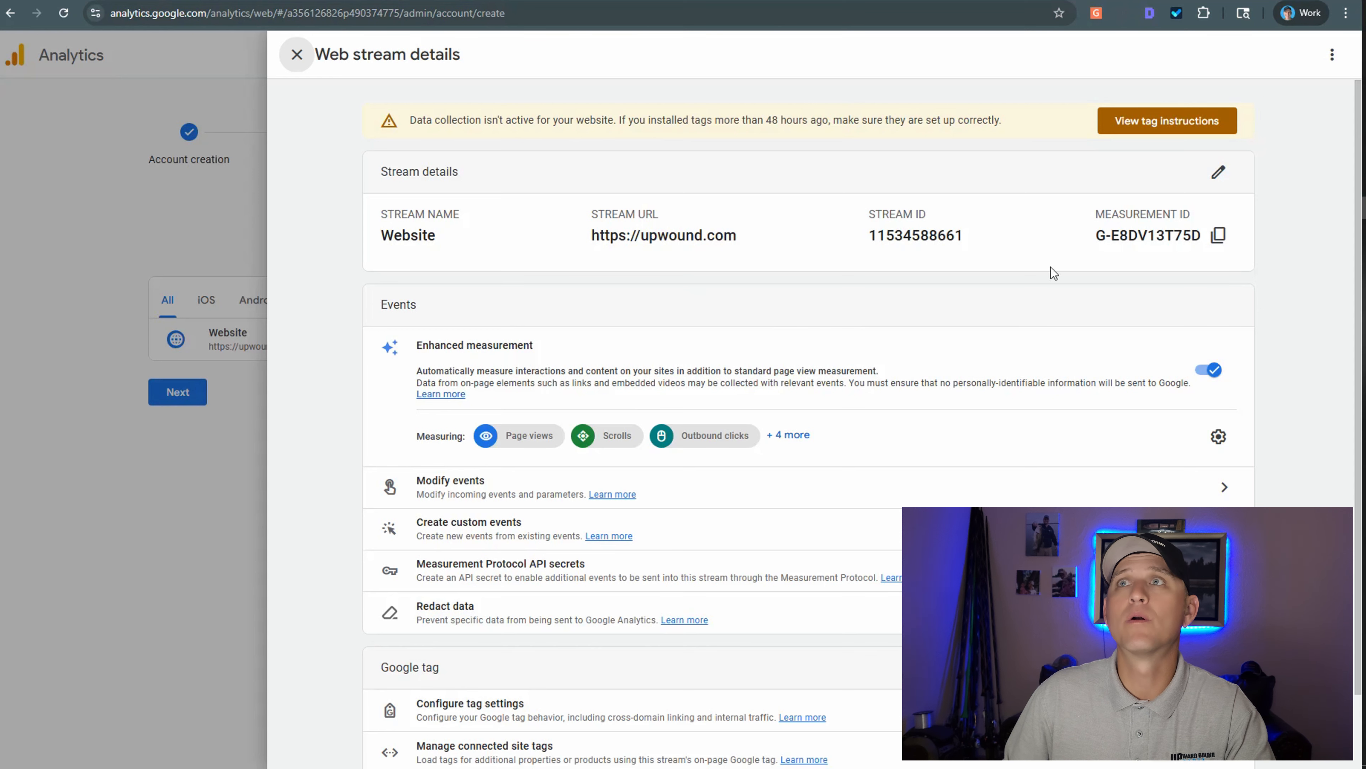
In Google Analytics, open the web stream's Google tag details through its tag settings and copy the tag ID starting with G-
{"action": "scroll", "coordinate": [410, 152], "scroll_direction": "down", "scroll_amount": 2}
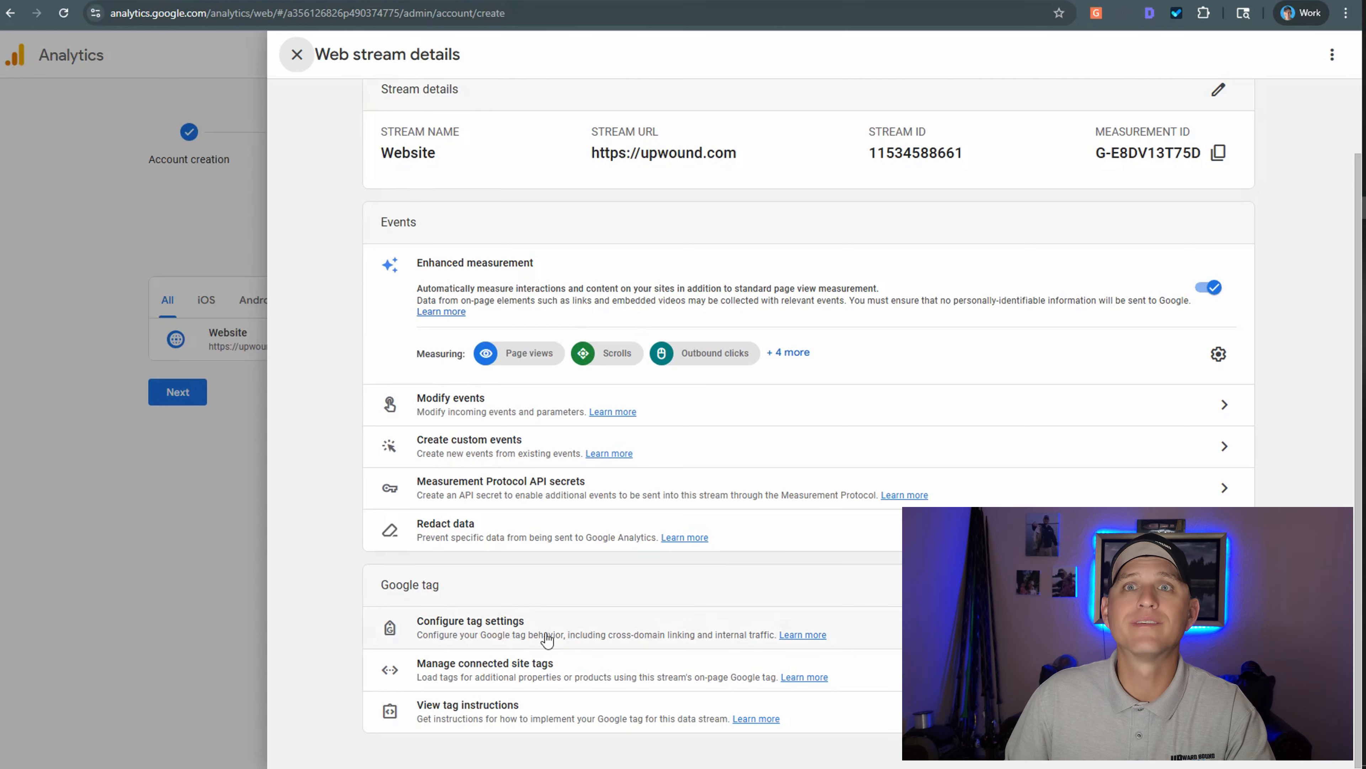
{"action": "left_click", "coordinate": [569, 634]}
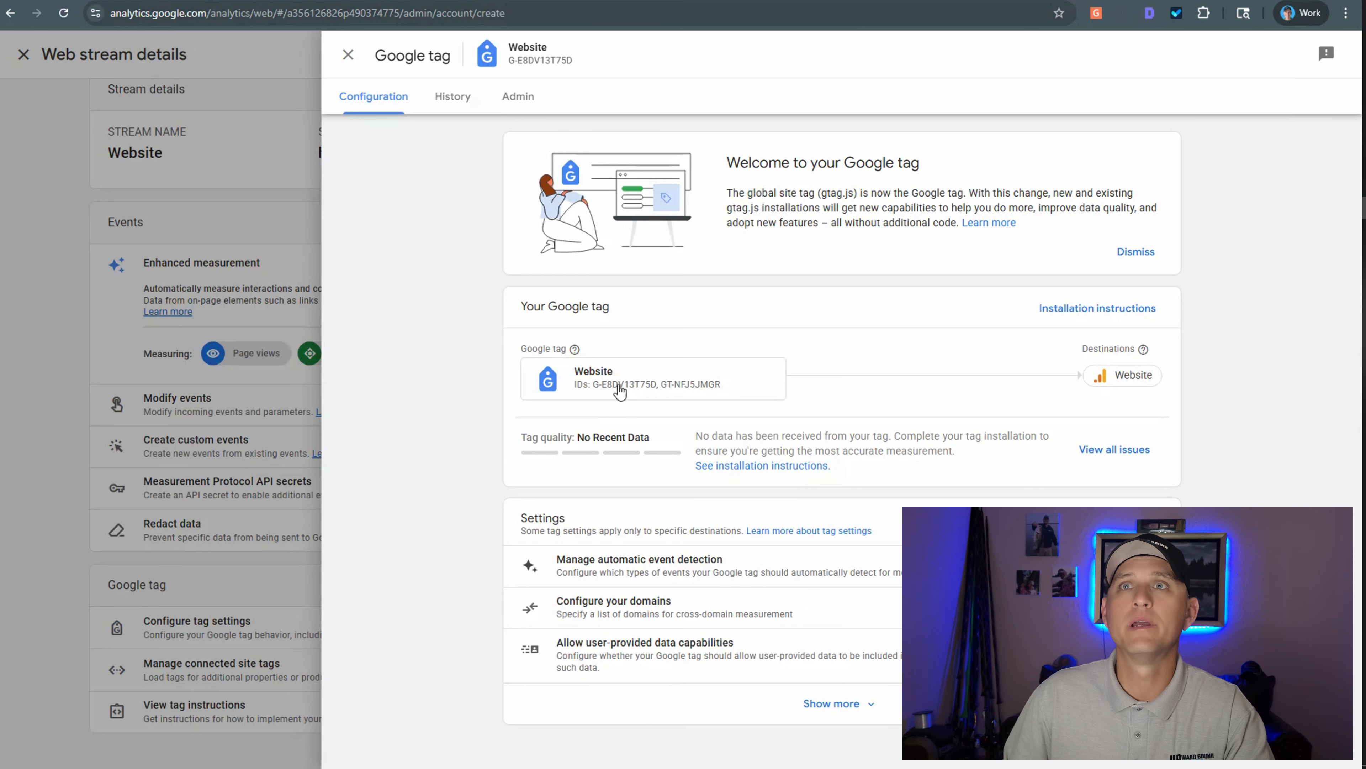
{"action": "left_click", "coordinate": [619, 389]}
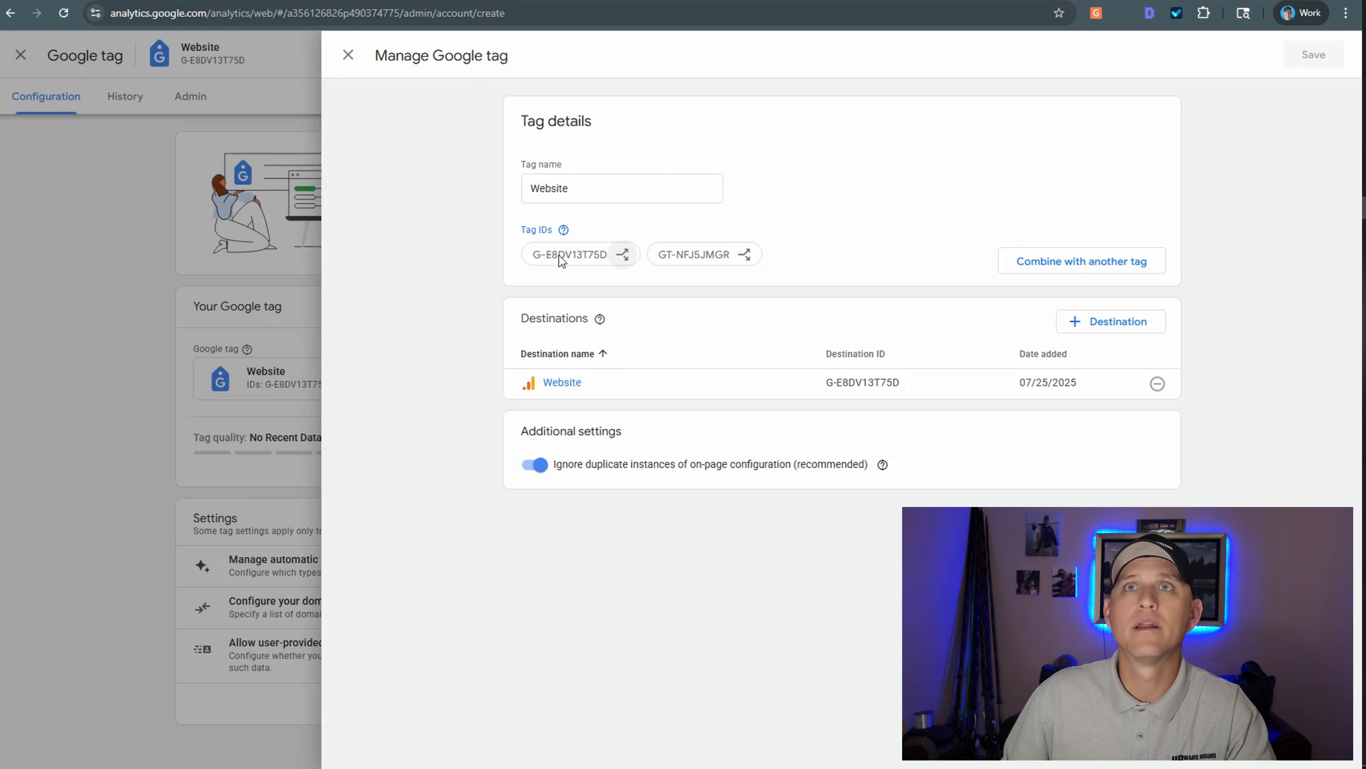
{"action": "right_click", "coordinate": [594, 266]}
{"action": "left_click", "coordinate": [635, 278]}
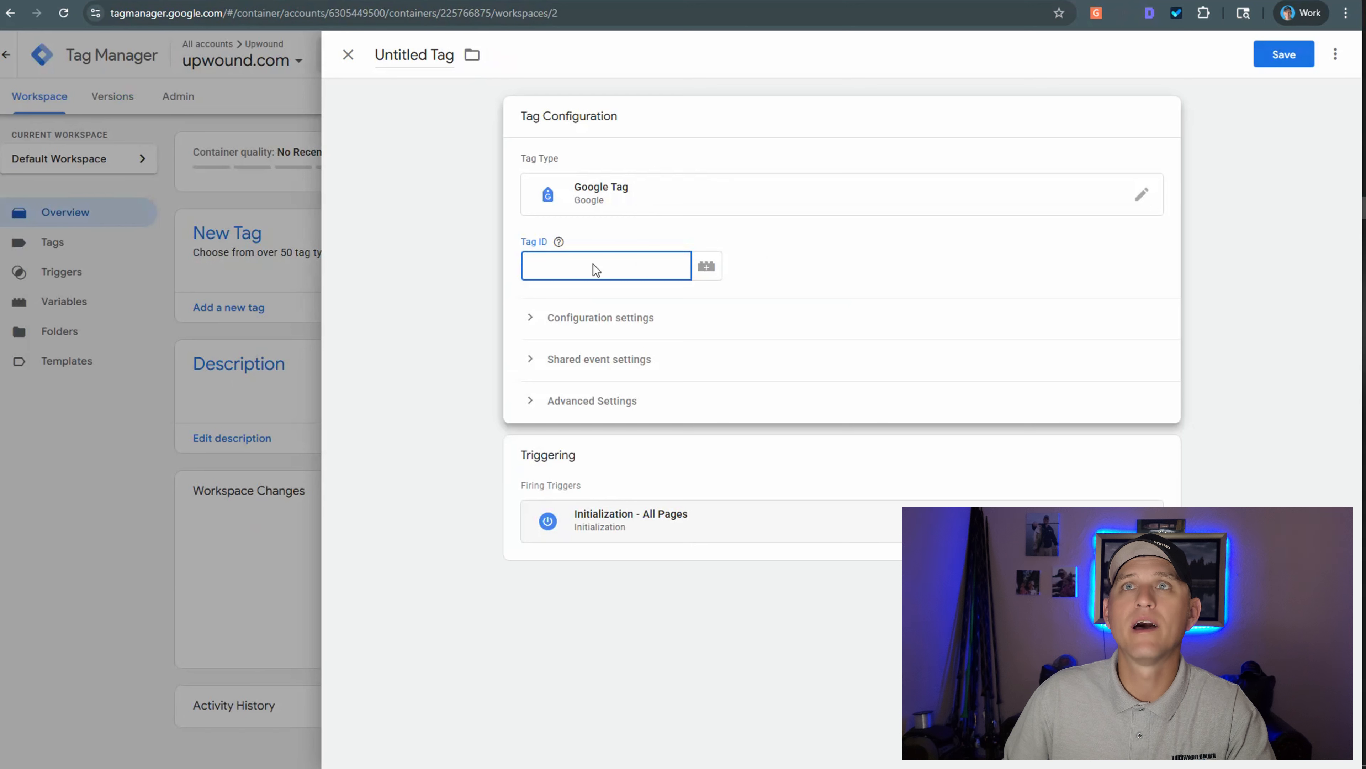
Switch to Google Tag Manager and set the new Google Tag's Tag ID to the copied G-E8DV13T75D
{"action": "right_click", "coordinate": [588, 265]}
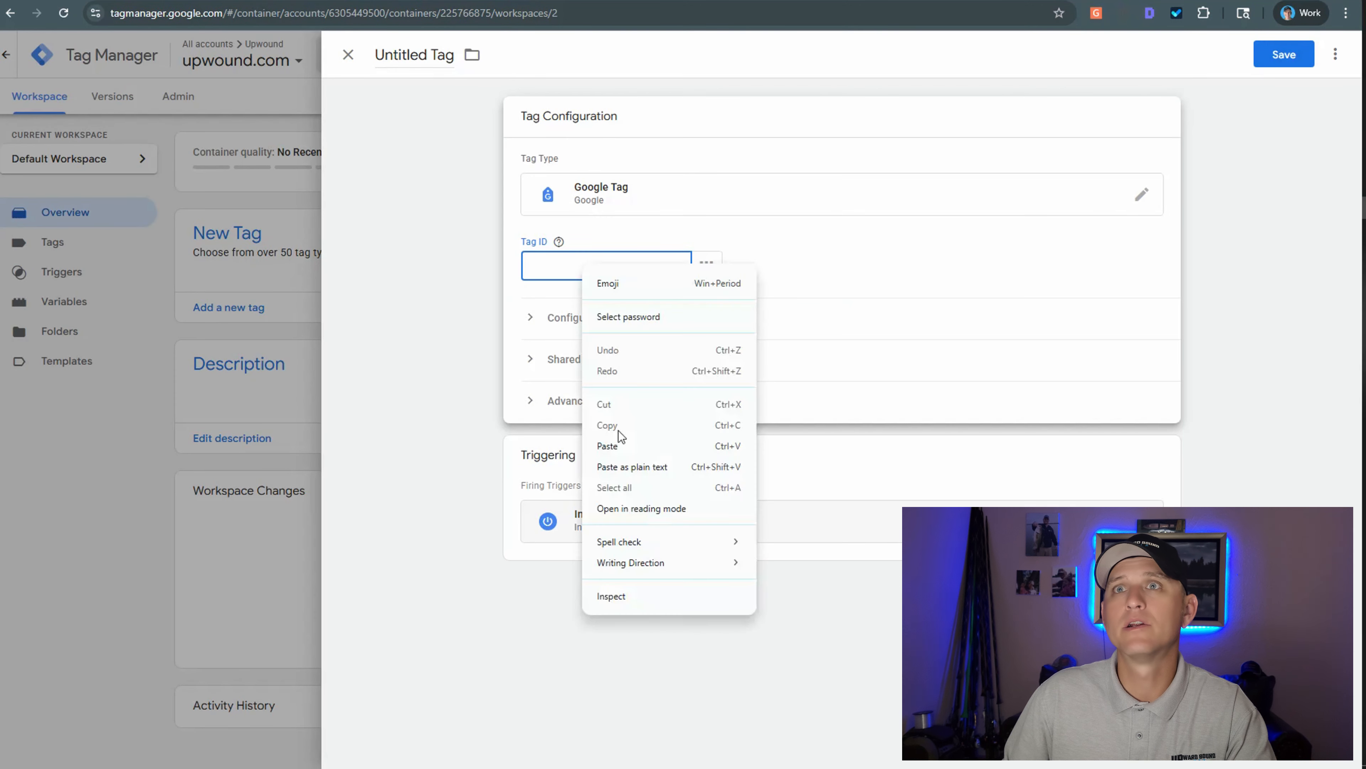
{"action": "left_click", "coordinate": [619, 449]}
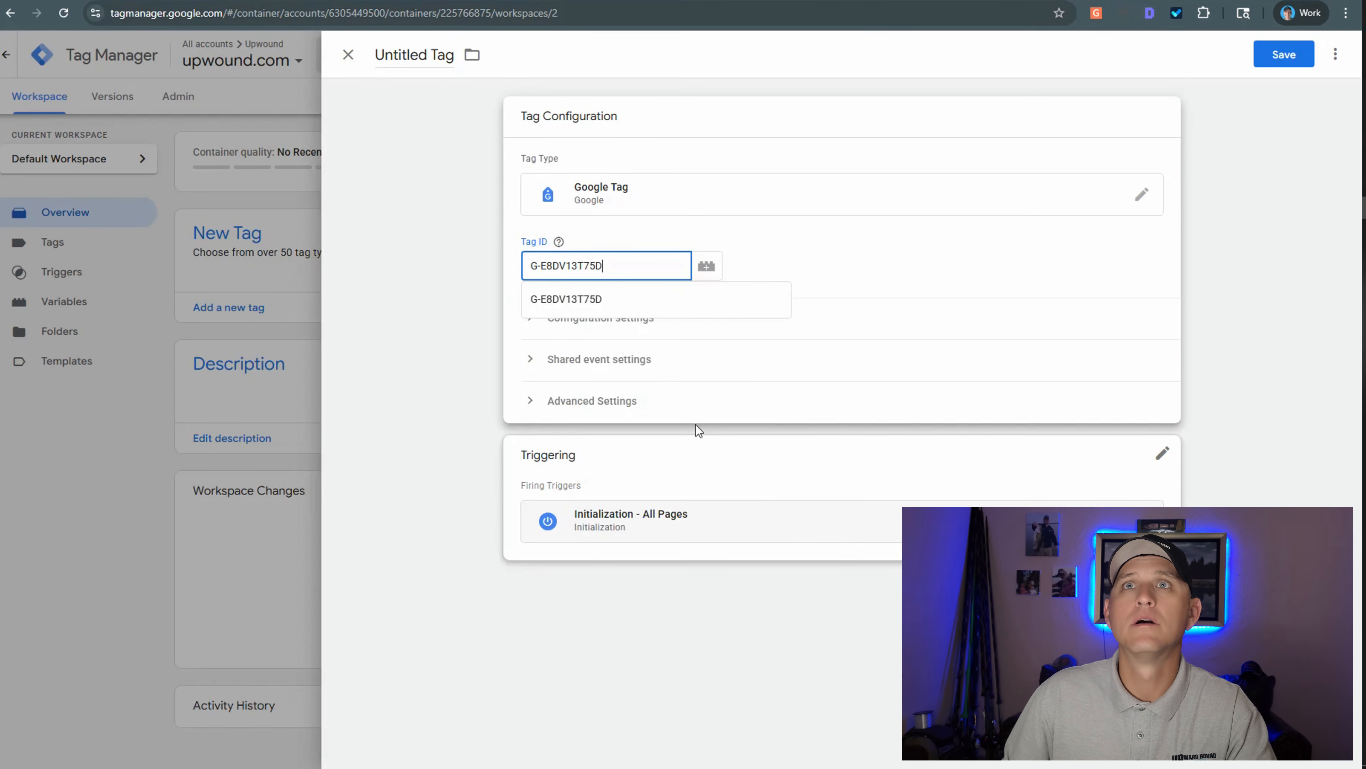
{"action": "left_click", "coordinate": [726, 243]}
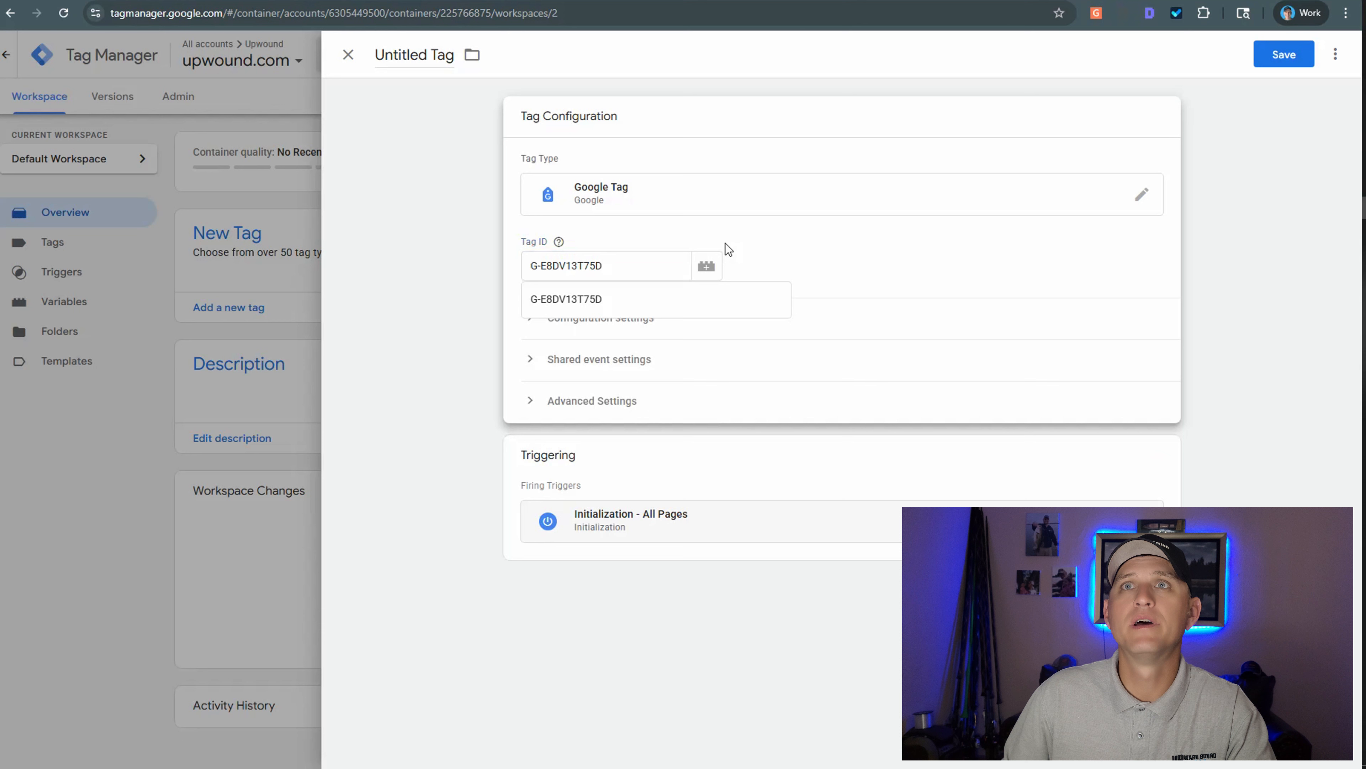
{"action": "left_click", "coordinate": [770, 298]}
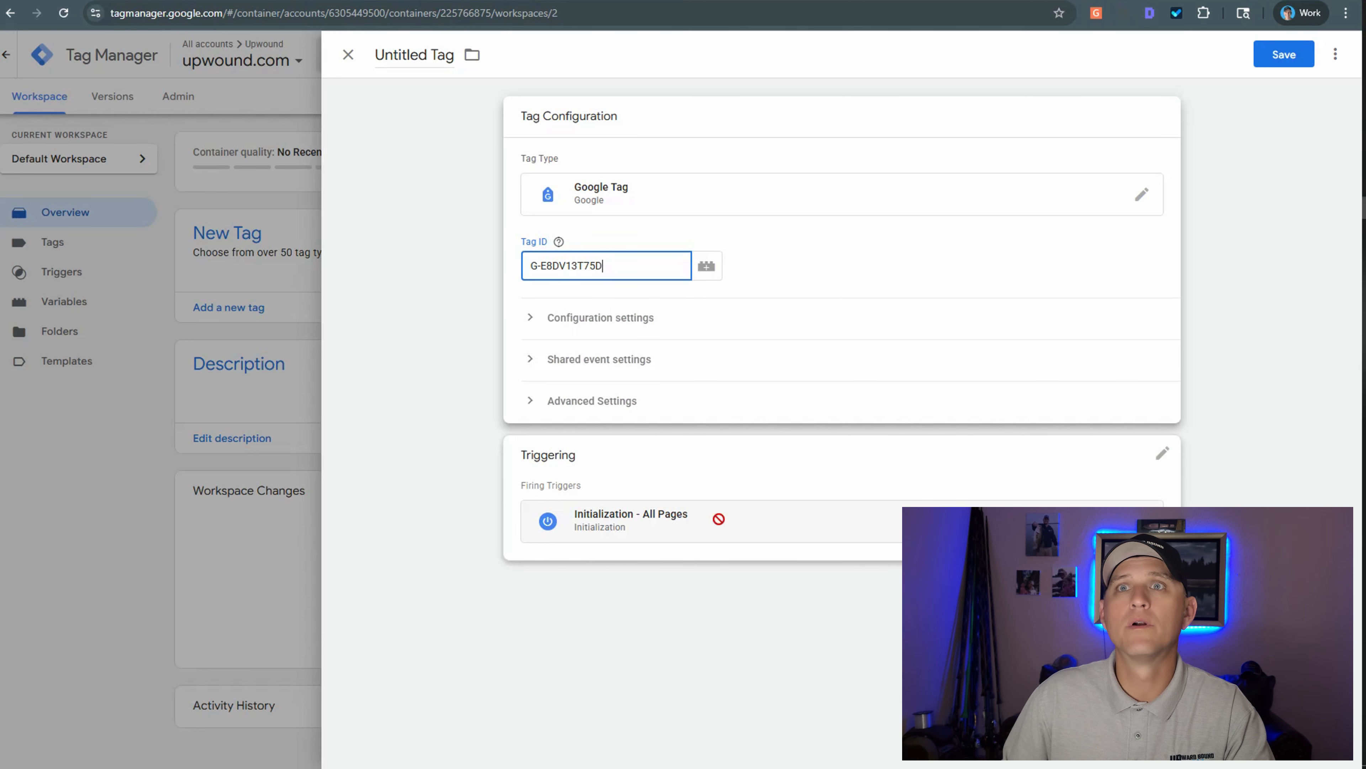
{"action": "left_click", "coordinate": [814, 484]}
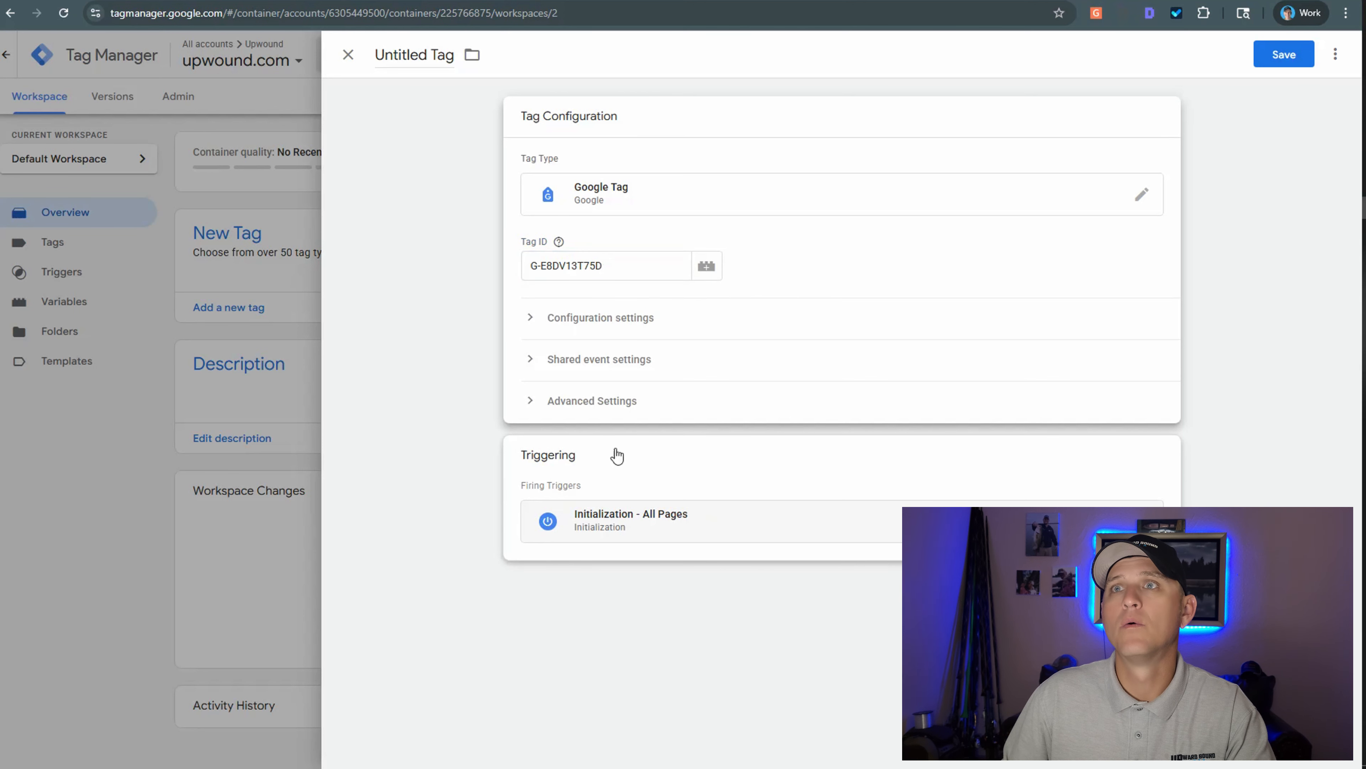
Replace the tag's Initialization - All Pages trigger with the All Pages page view trigger and save the tag under its suggested name
{"action": "left_click", "coordinate": [838, 458]}
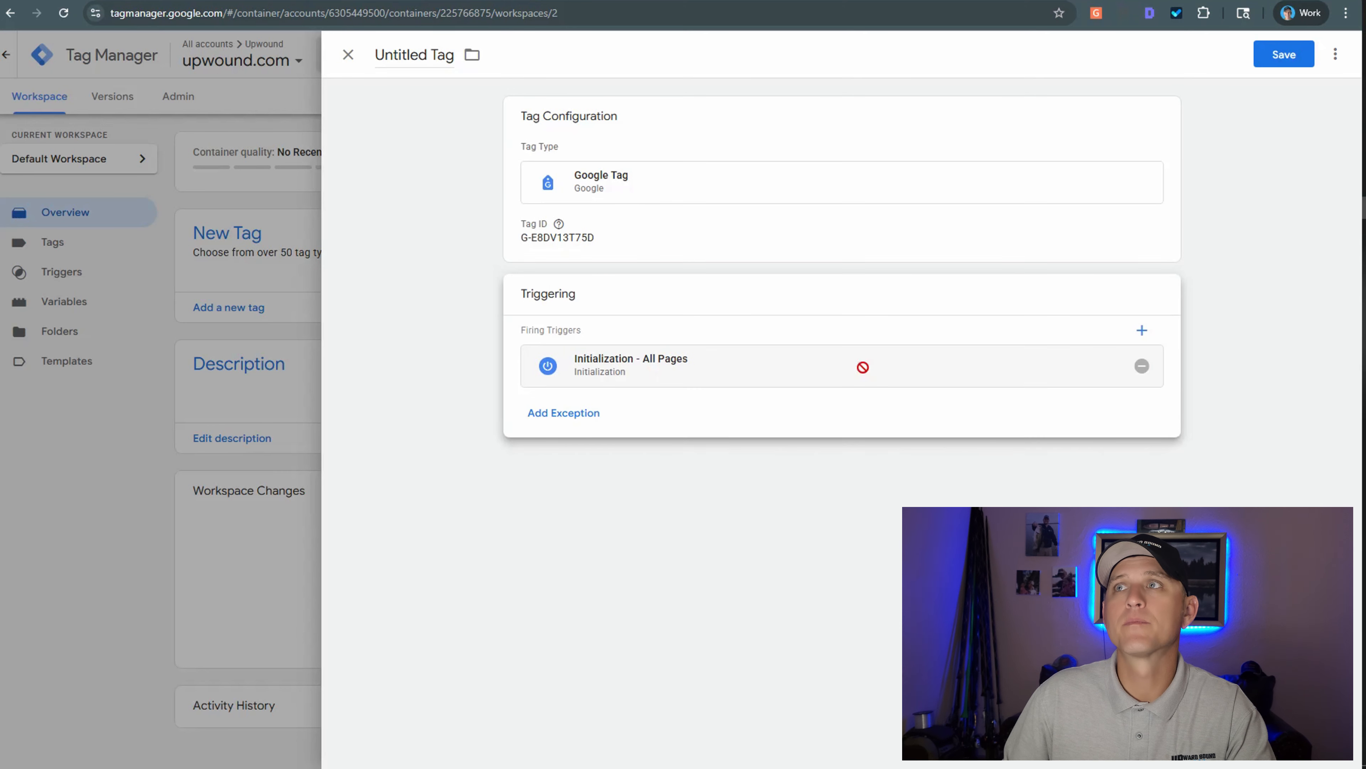
{"action": "left_click", "coordinate": [1141, 367]}
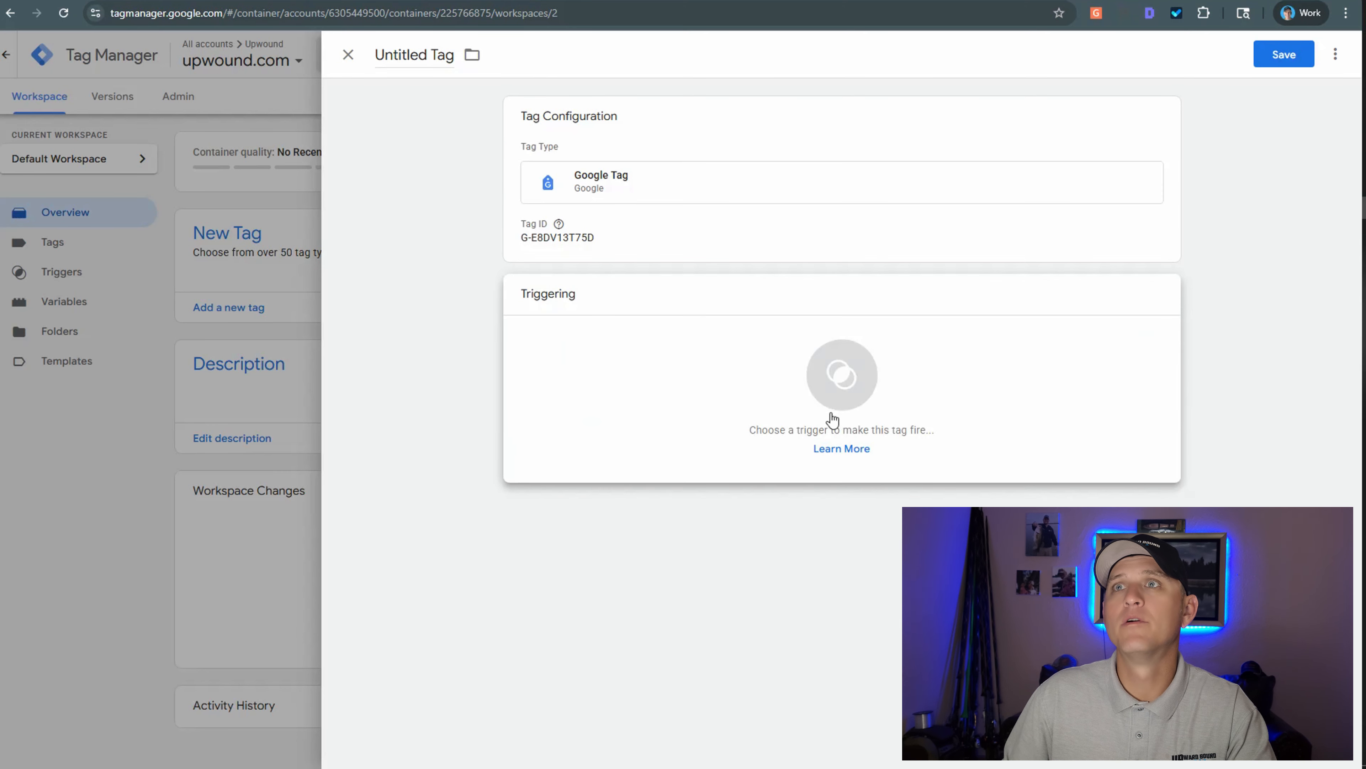
{"action": "left_click", "coordinate": [831, 417]}
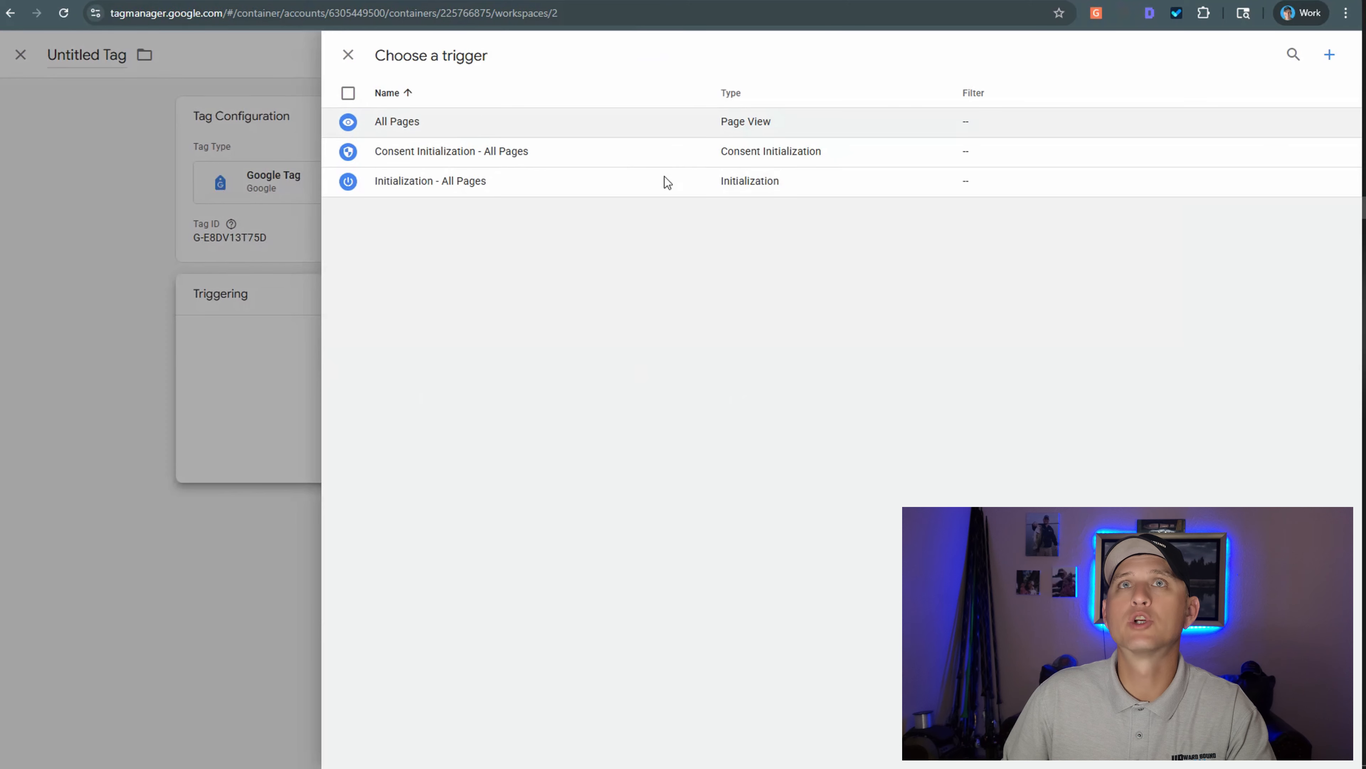
{"action": "left_click", "coordinate": [664, 122]}
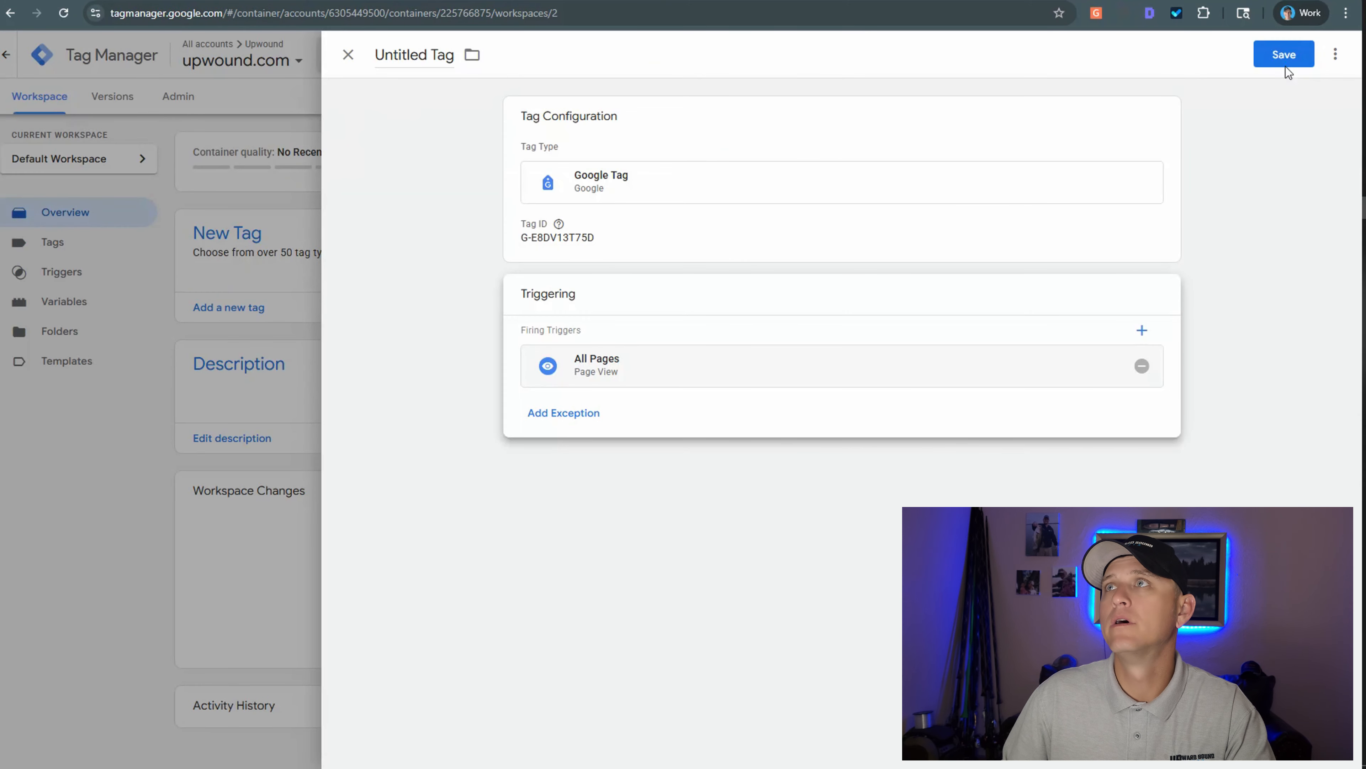
{"action": "left_click", "coordinate": [1285, 55]}
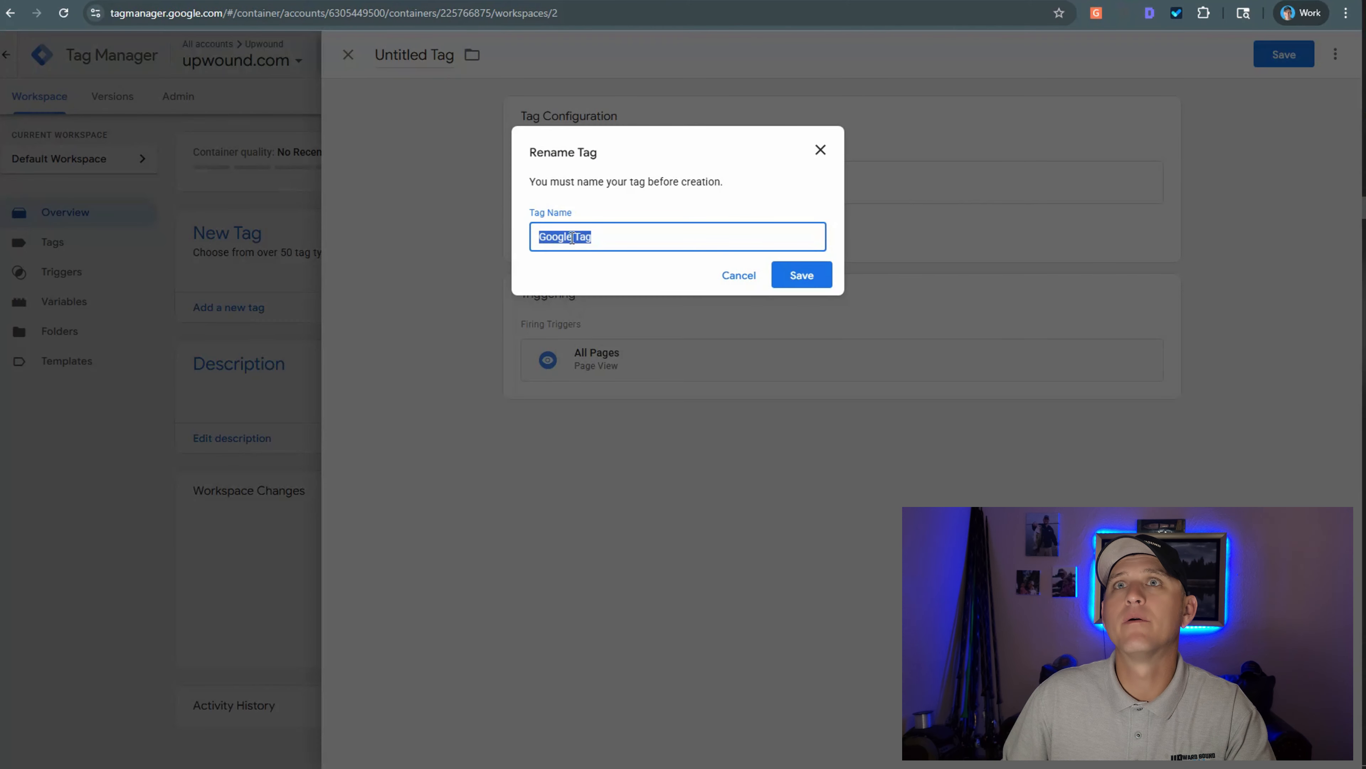
{"action": "left_click", "coordinate": [800, 282]}
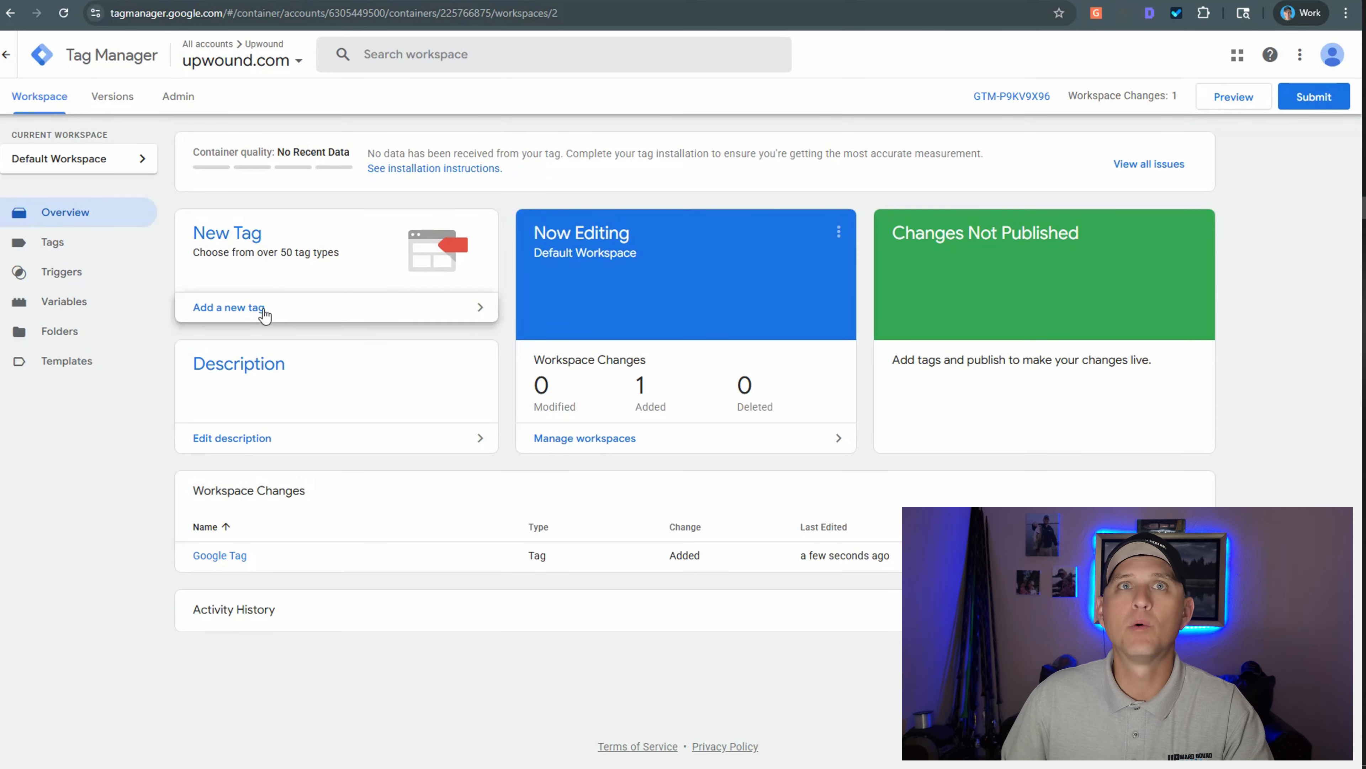
Add another tag to the workspace and set its type to Google Analytics: GA4 Event
{"action": "left_click", "coordinate": [293, 314]}
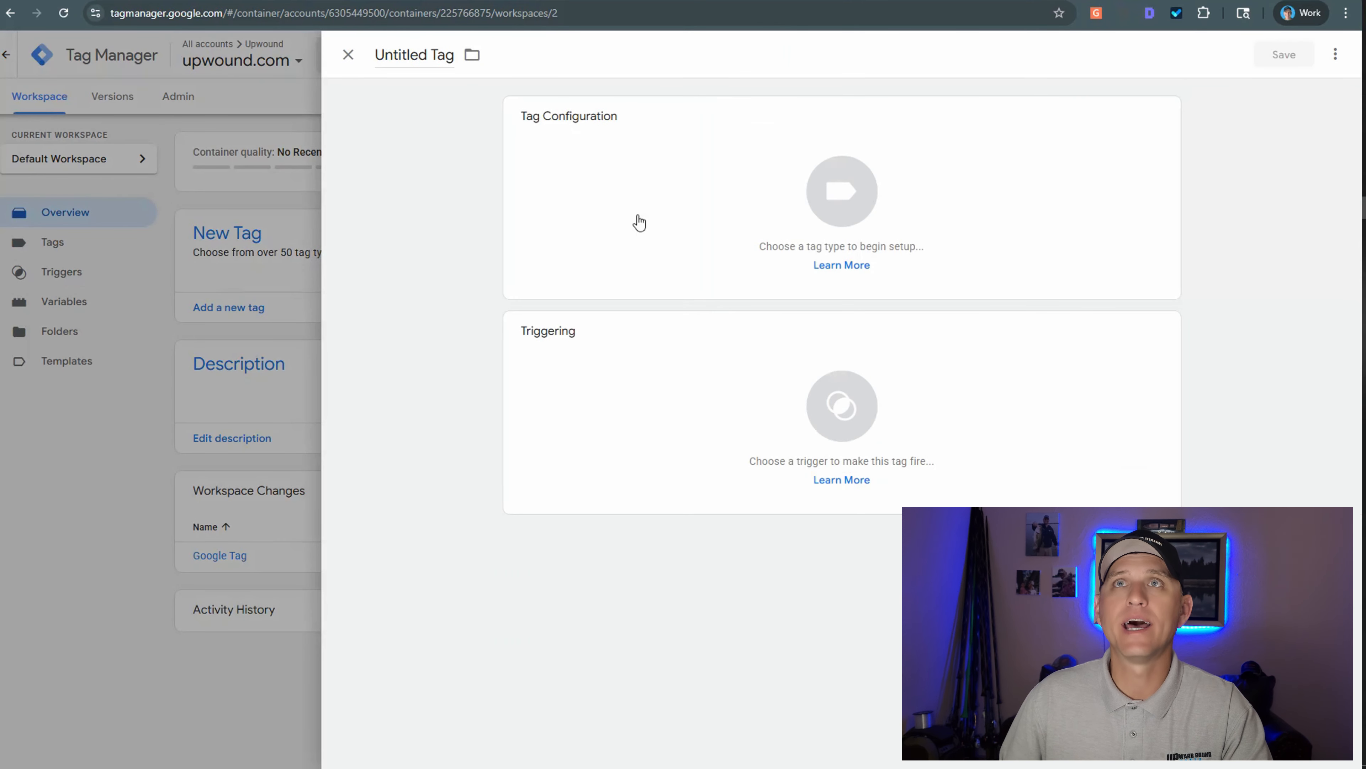
{"action": "left_click", "coordinate": [926, 243]}
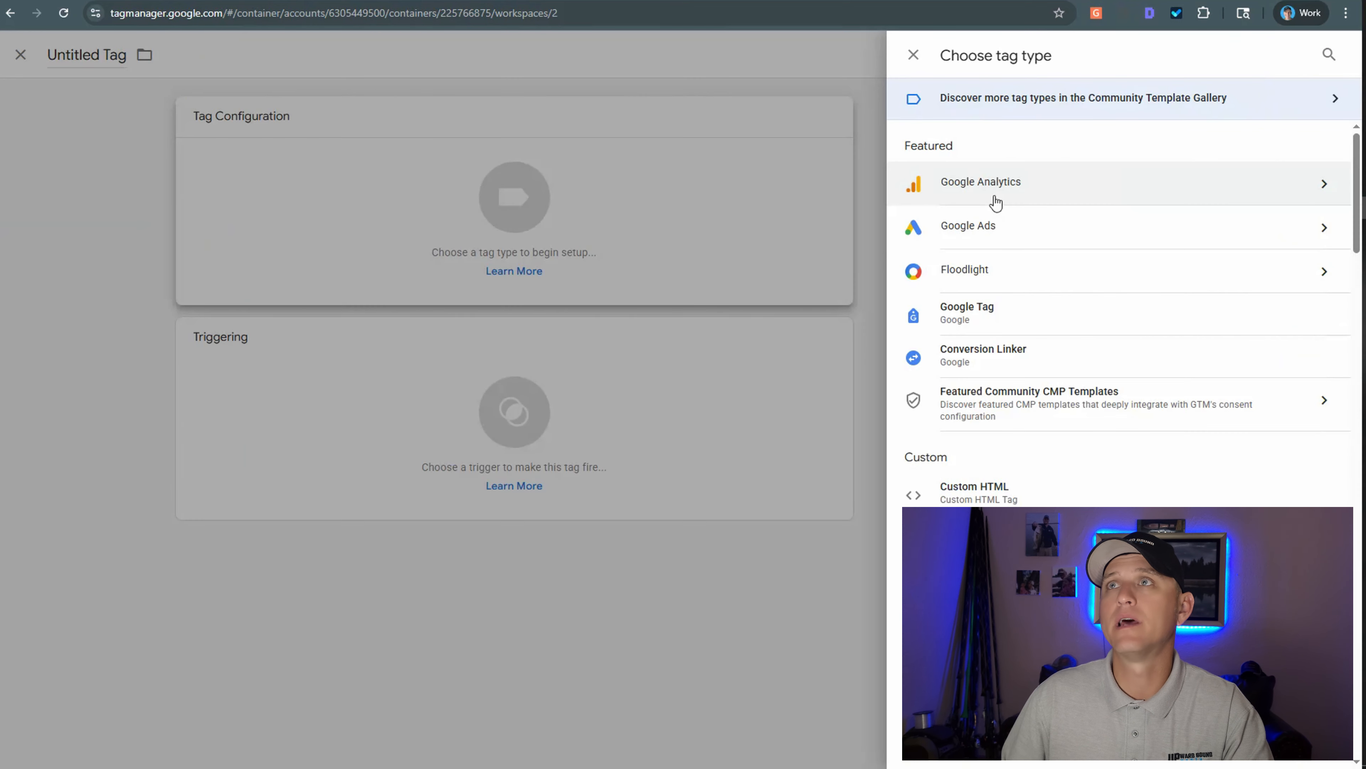
{"action": "left_click", "coordinate": [995, 203]}
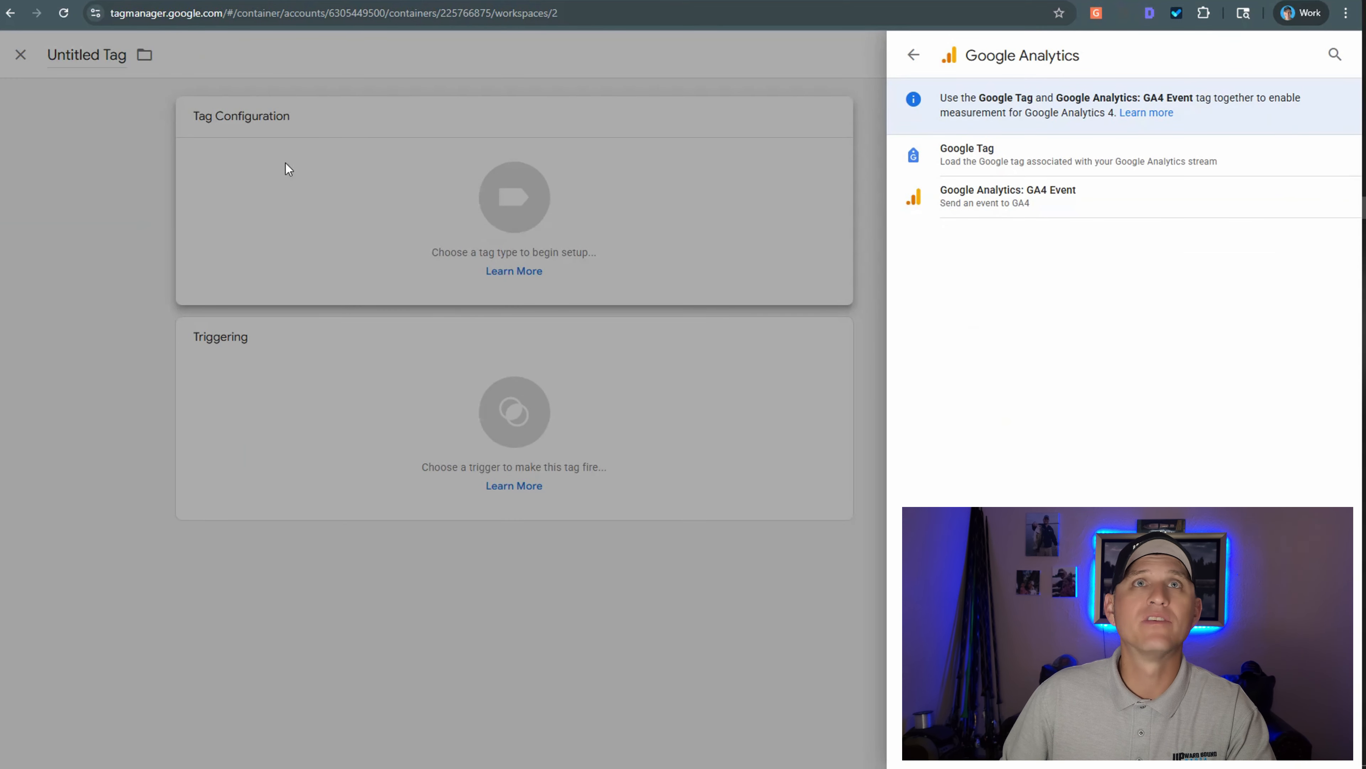
{"action": "left_click", "coordinate": [1025, 204]}
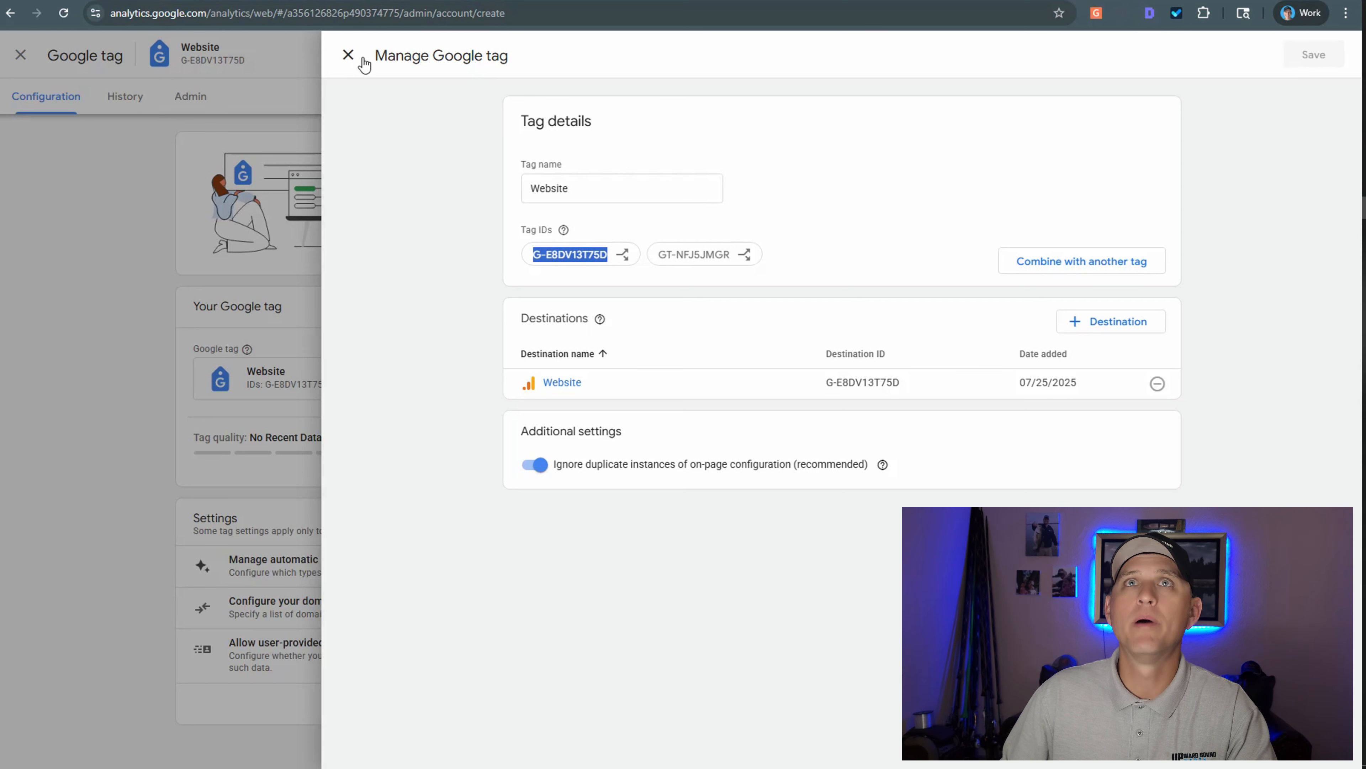
Copy the measurement ID from the web stream details in Google Analytics and enter G-E8DV13T75D as the GA4 event tag's Measurement ID in Tag Manager
{"action": "left_click", "coordinate": [351, 56]}
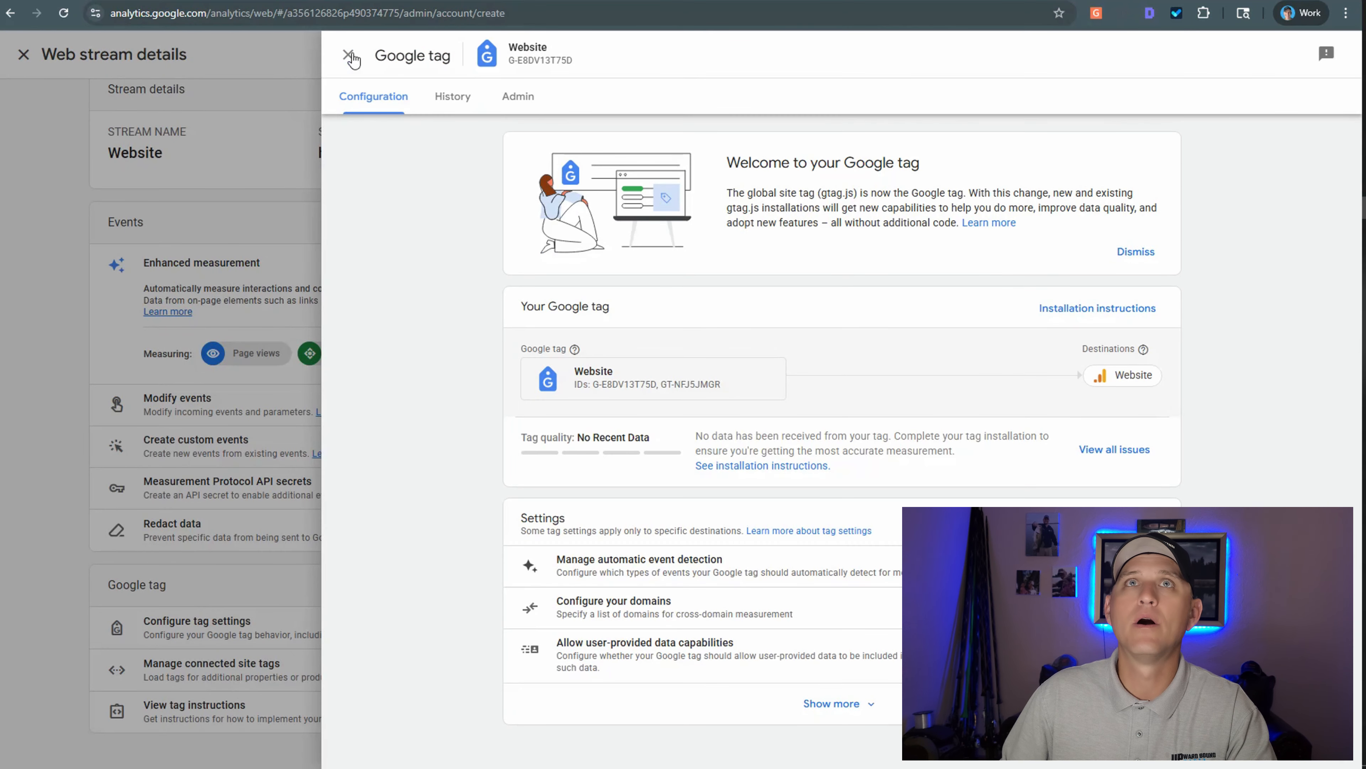
{"action": "left_click", "coordinate": [348, 55]}
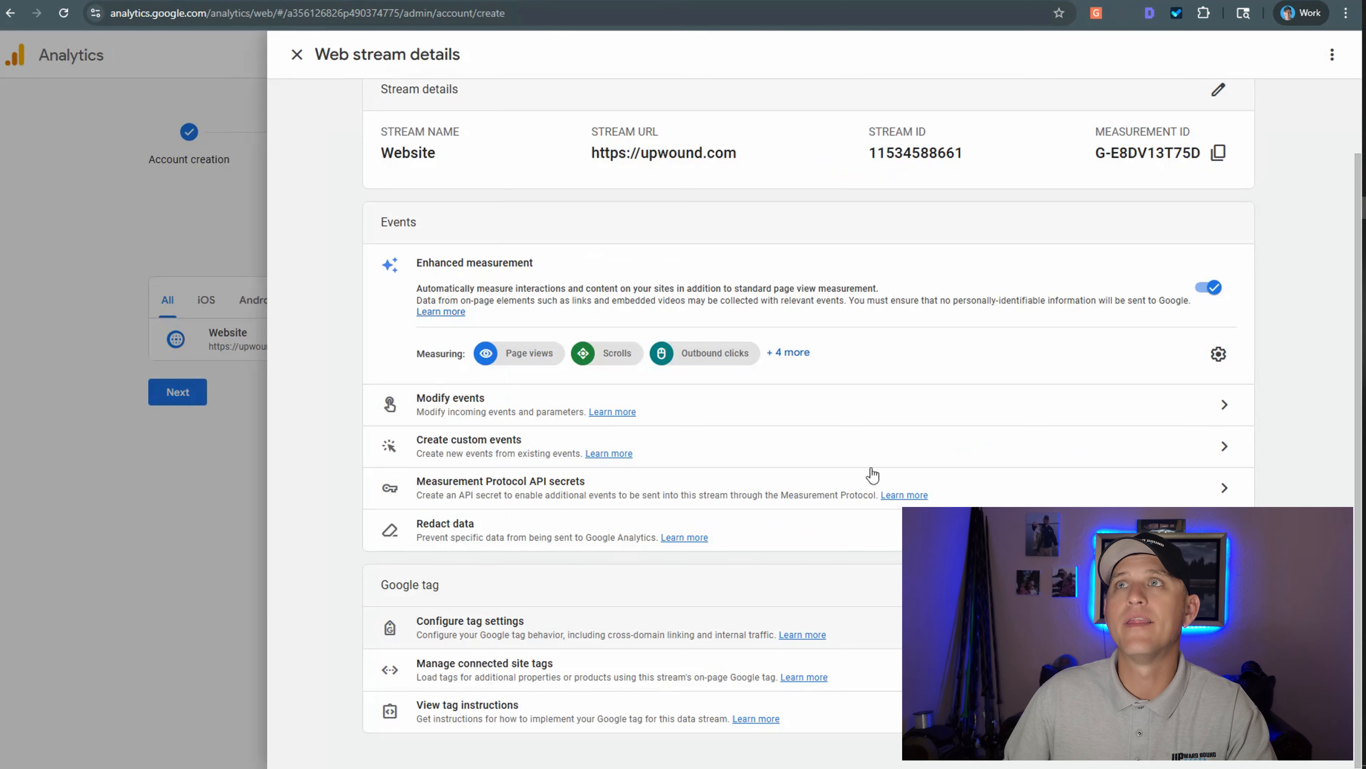
{"action": "scroll", "coordinate": [1132, 211], "scroll_direction": "up", "scroll_amount": 2}
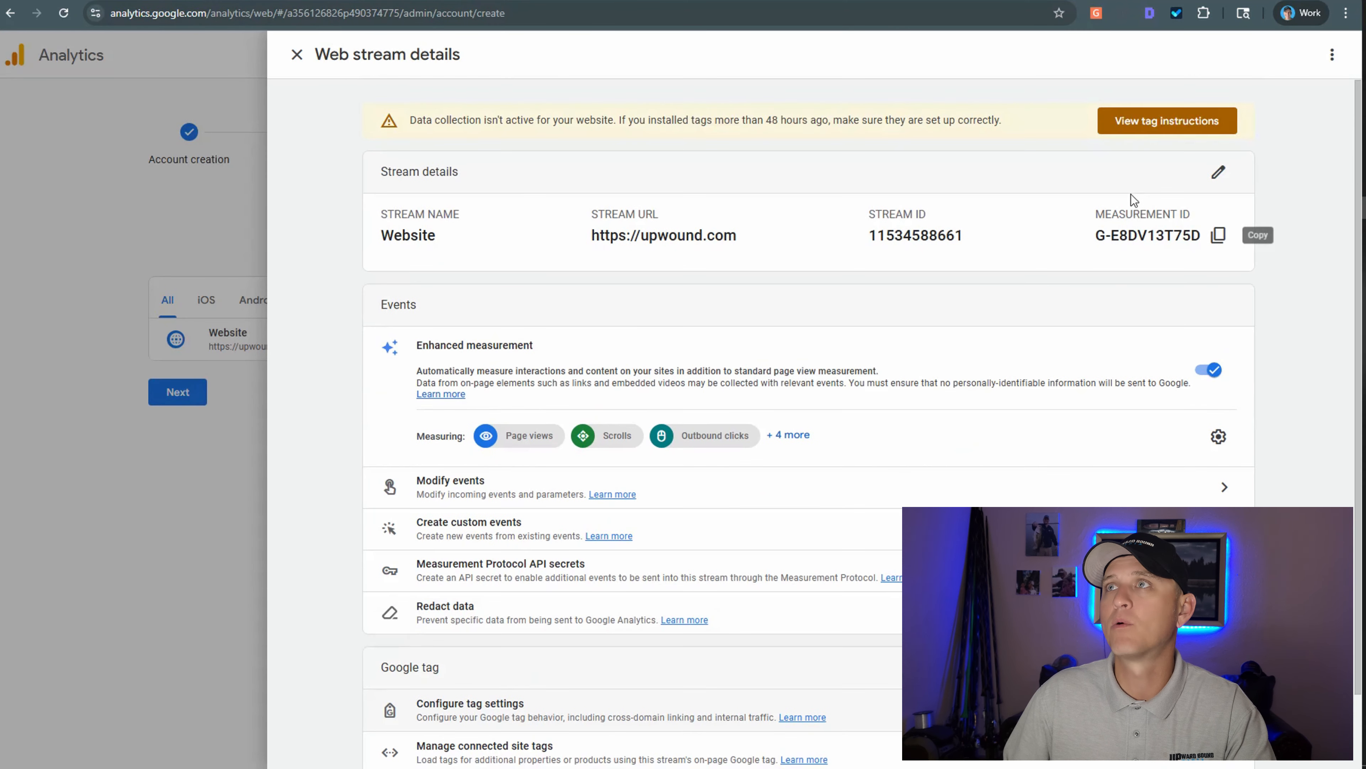
{"action": "left_click", "coordinate": [1220, 236]}
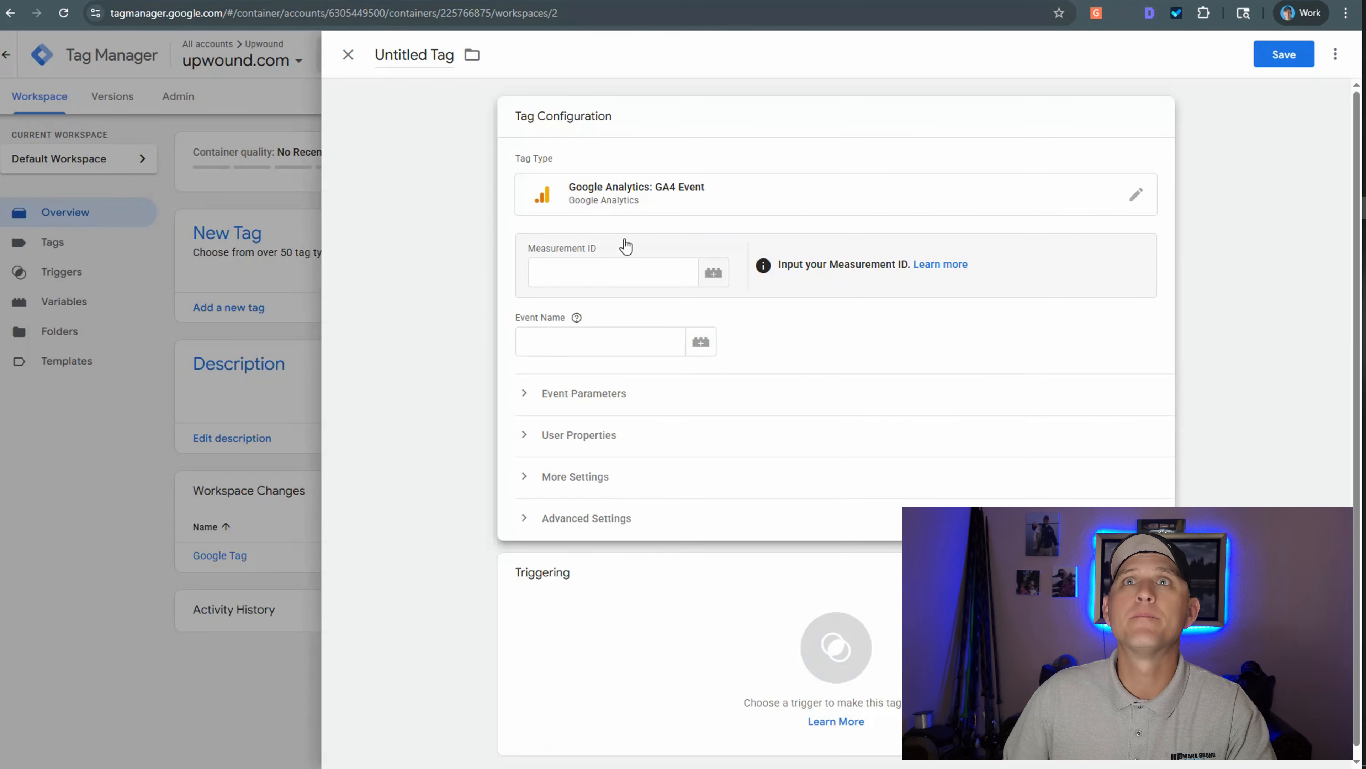
{"action": "right_click", "coordinate": [603, 277]}
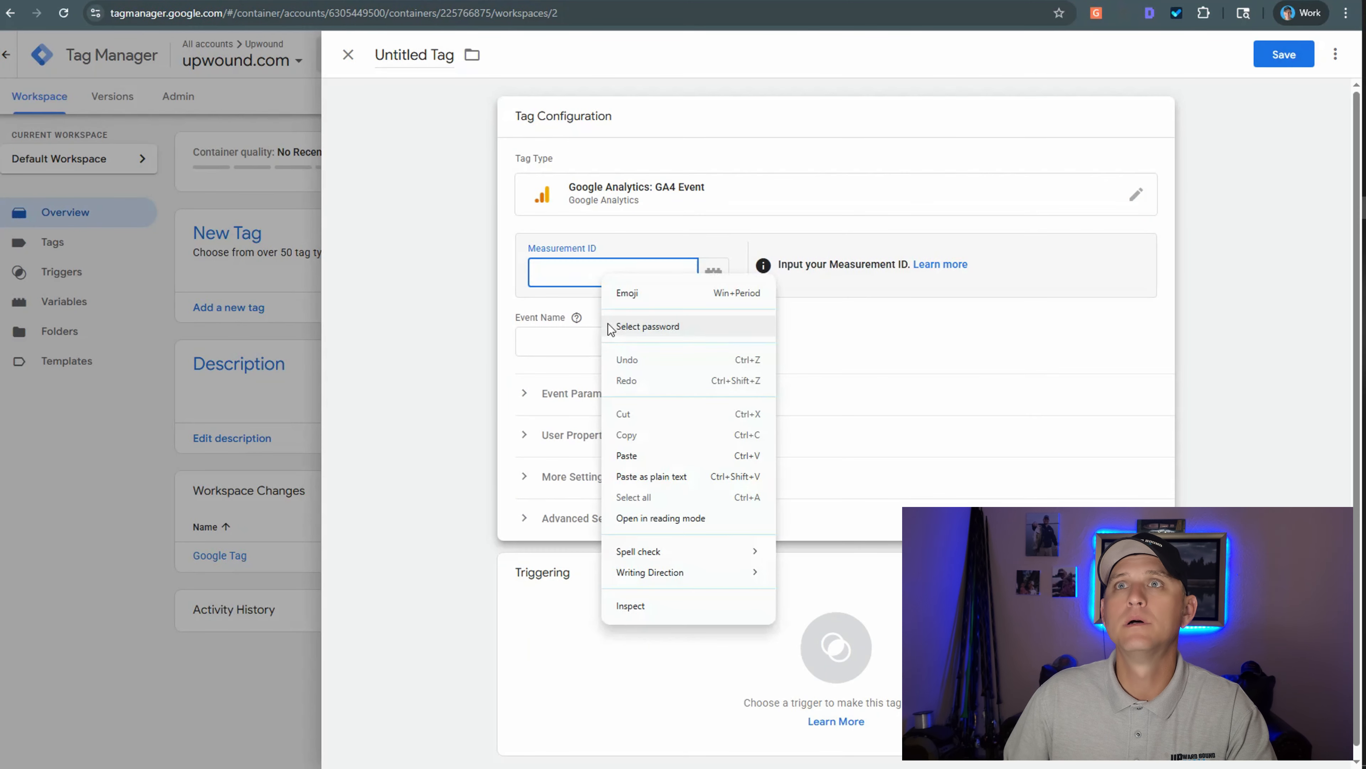
{"action": "left_click", "coordinate": [626, 455]}
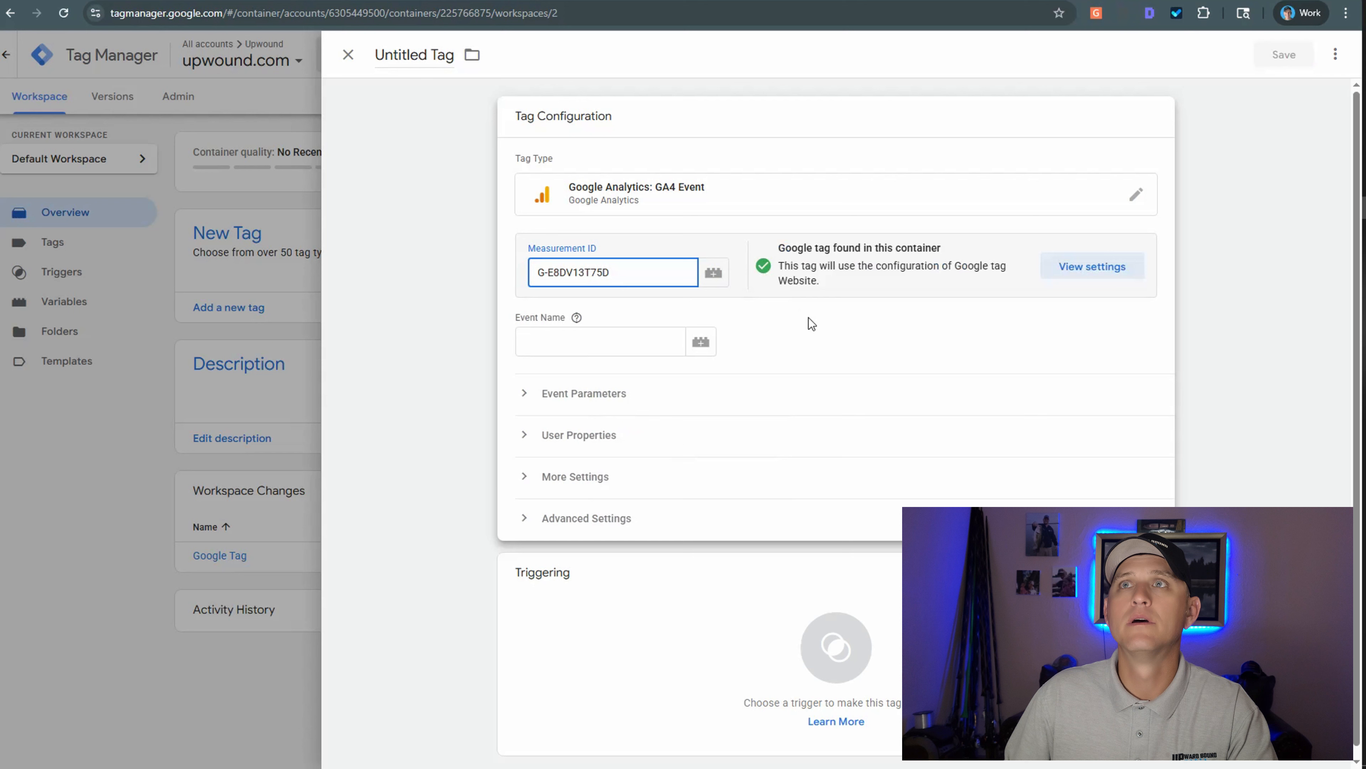
{"action": "left_click", "coordinate": [788, 251]}
Set the GA4 event tag's Event Name to the built-in Event variable
{"action": "left_click", "coordinate": [652, 334]}
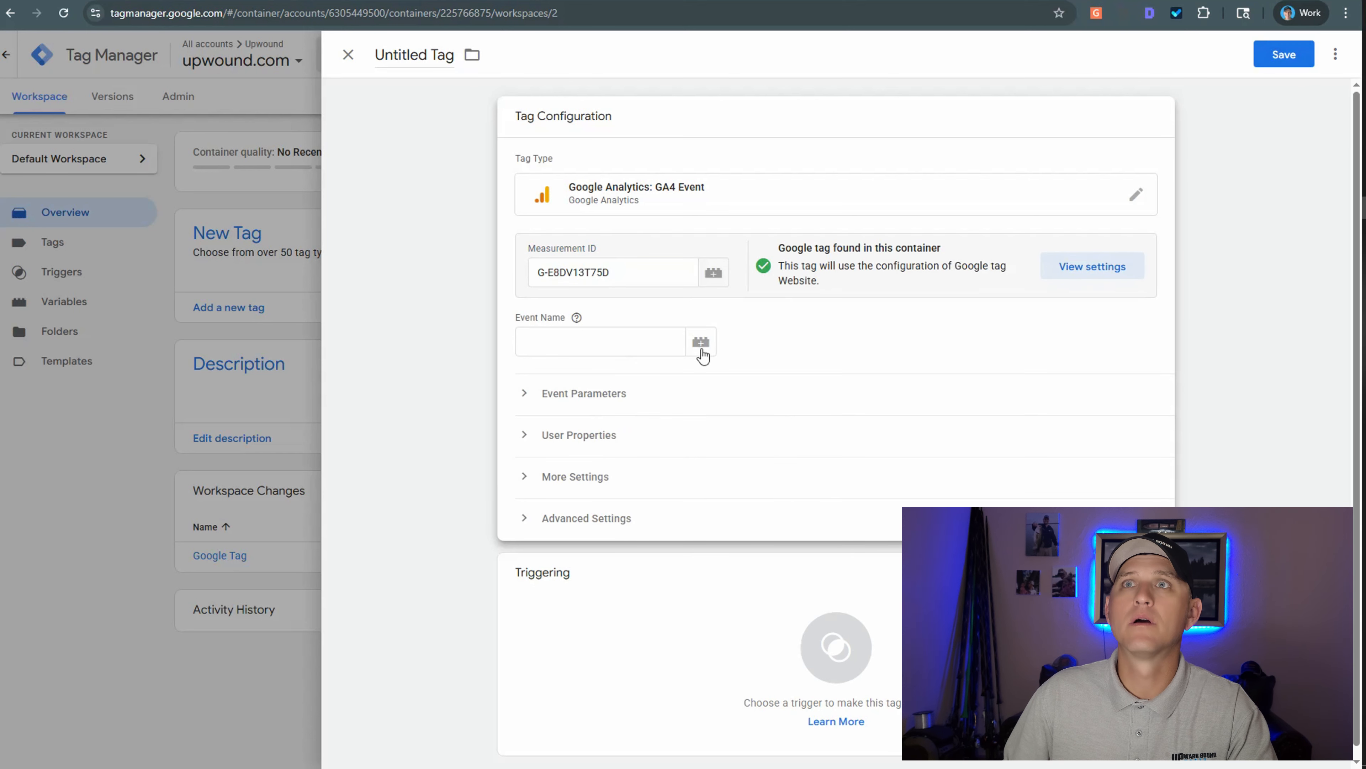
{"action": "left_click", "coordinate": [701, 343]}
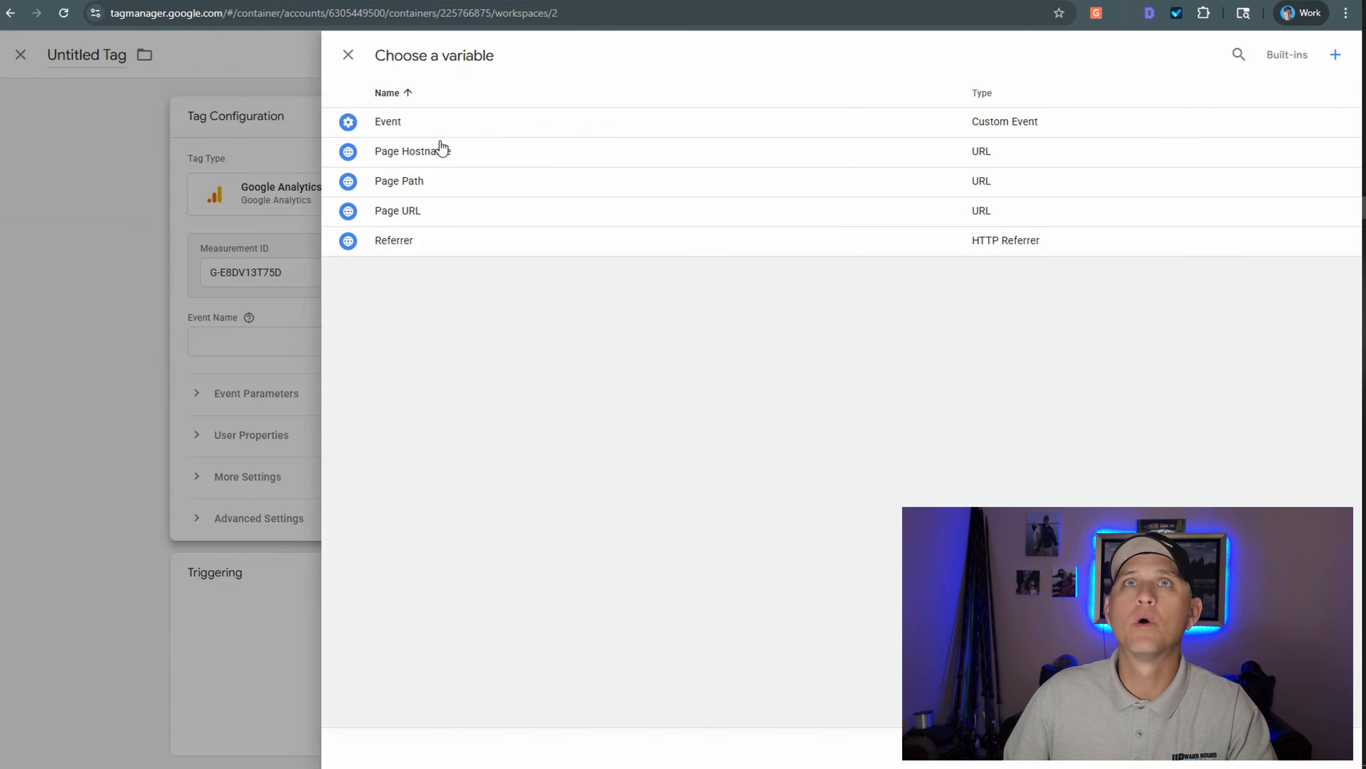
{"action": "left_click", "coordinate": [427, 130]}
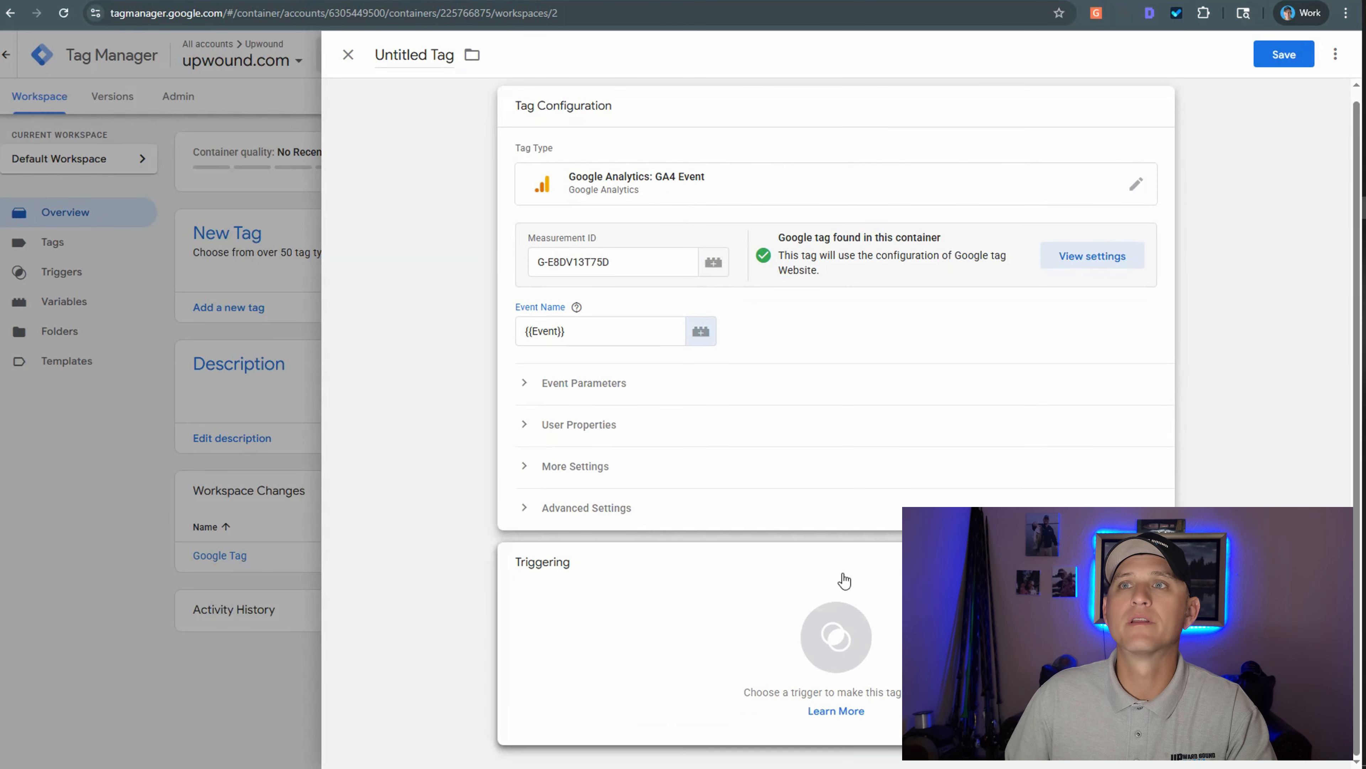
Assign the All Pages trigger to the GA4 event tag and save the tag under its suggested name
{"action": "left_click", "coordinate": [822, 578]}
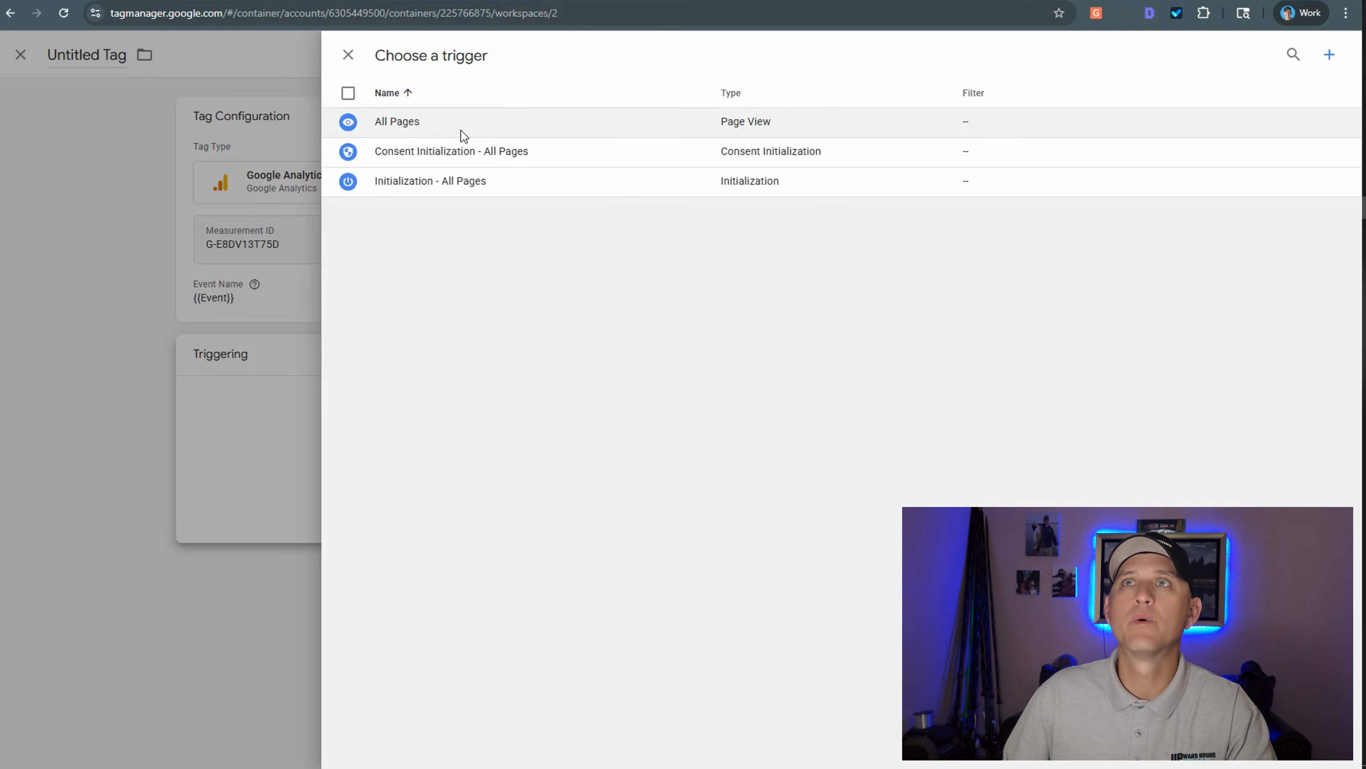
{"action": "left_click", "coordinate": [459, 128]}
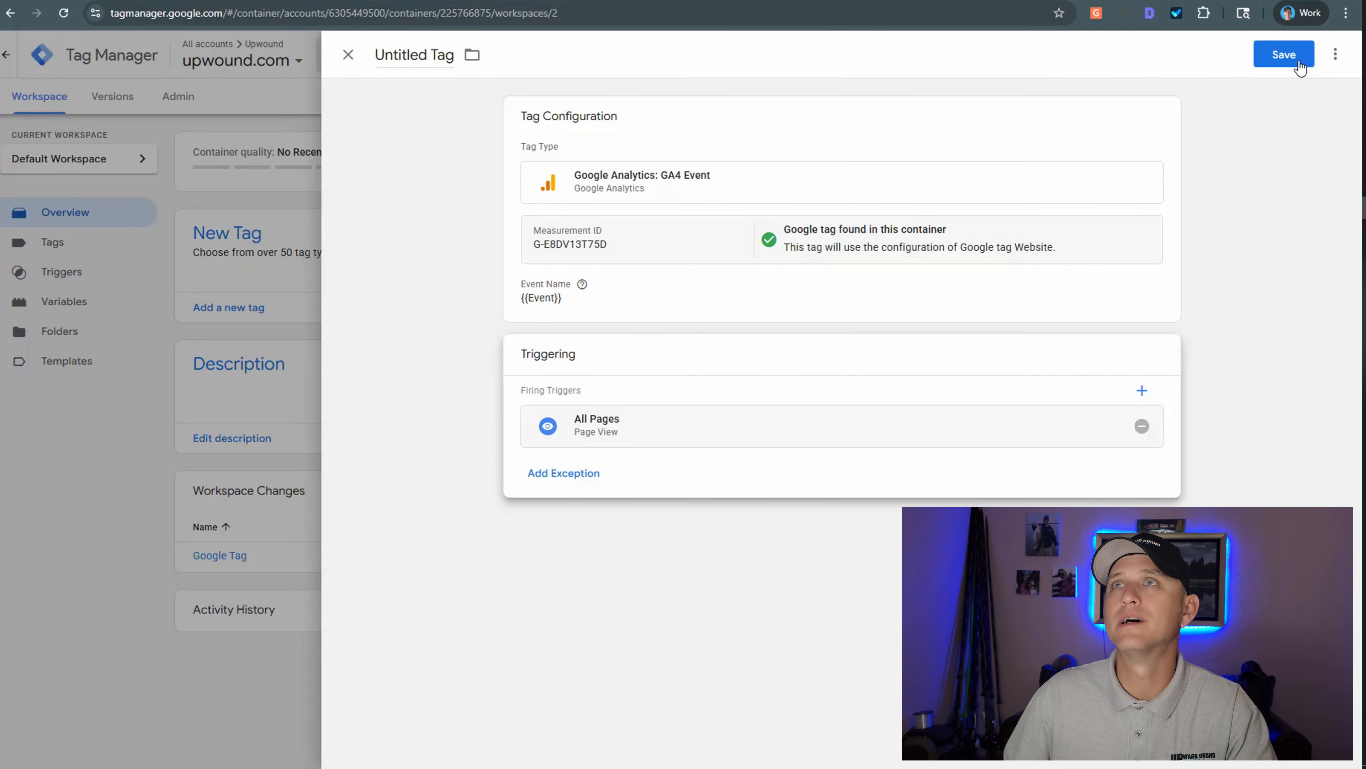
{"action": "left_click", "coordinate": [1304, 76]}
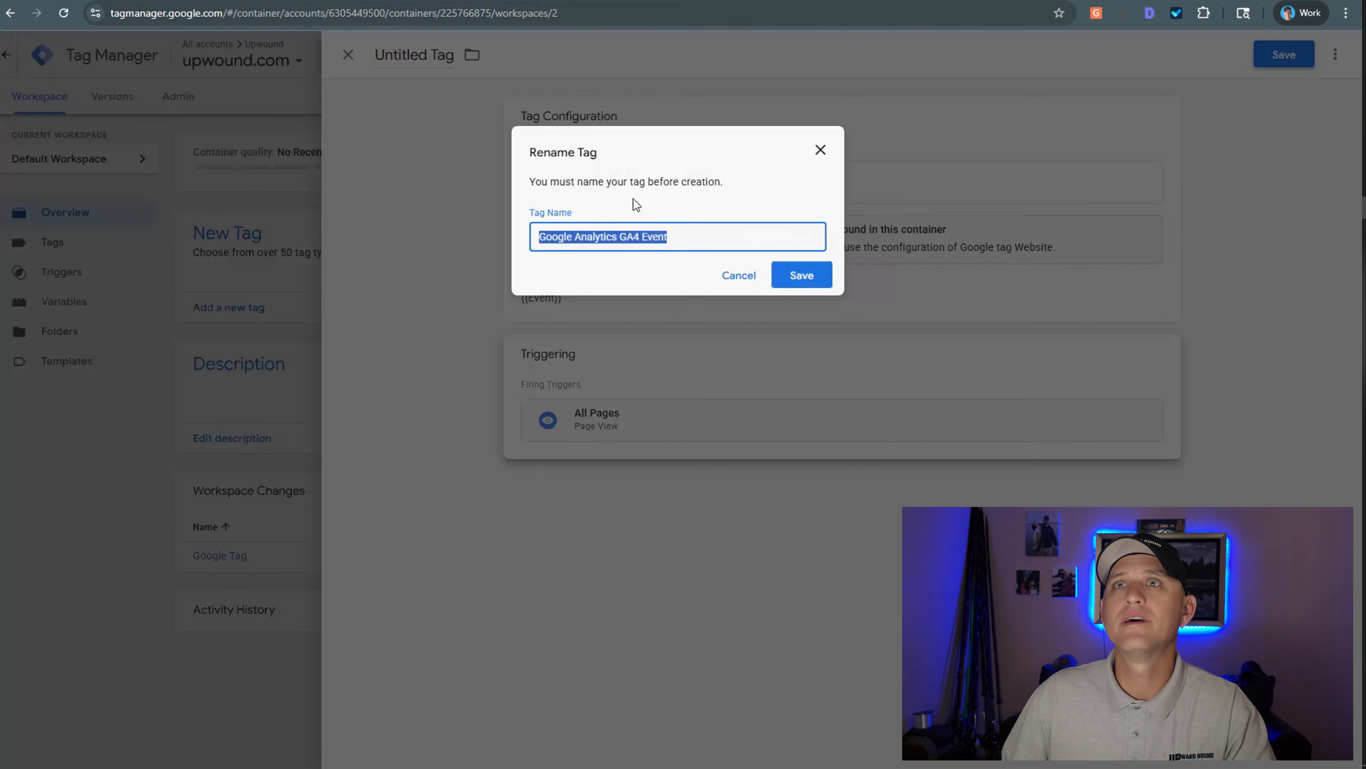
{"action": "left_click", "coordinate": [815, 286]}
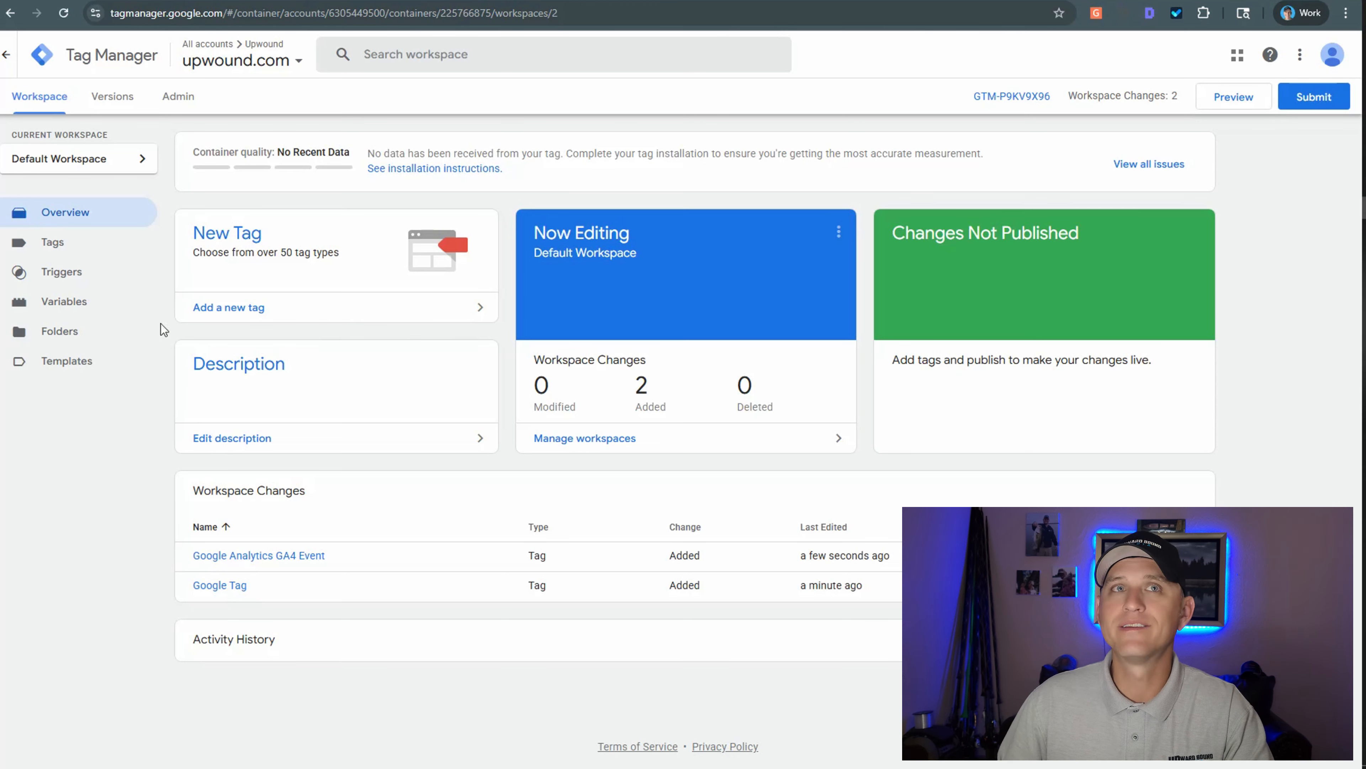
Open the built-in variables configuration and enable Environment Name, Container ID, Container Version, Random Number and HTML ID under Utilities
{"action": "left_click", "coordinate": [92, 307]}
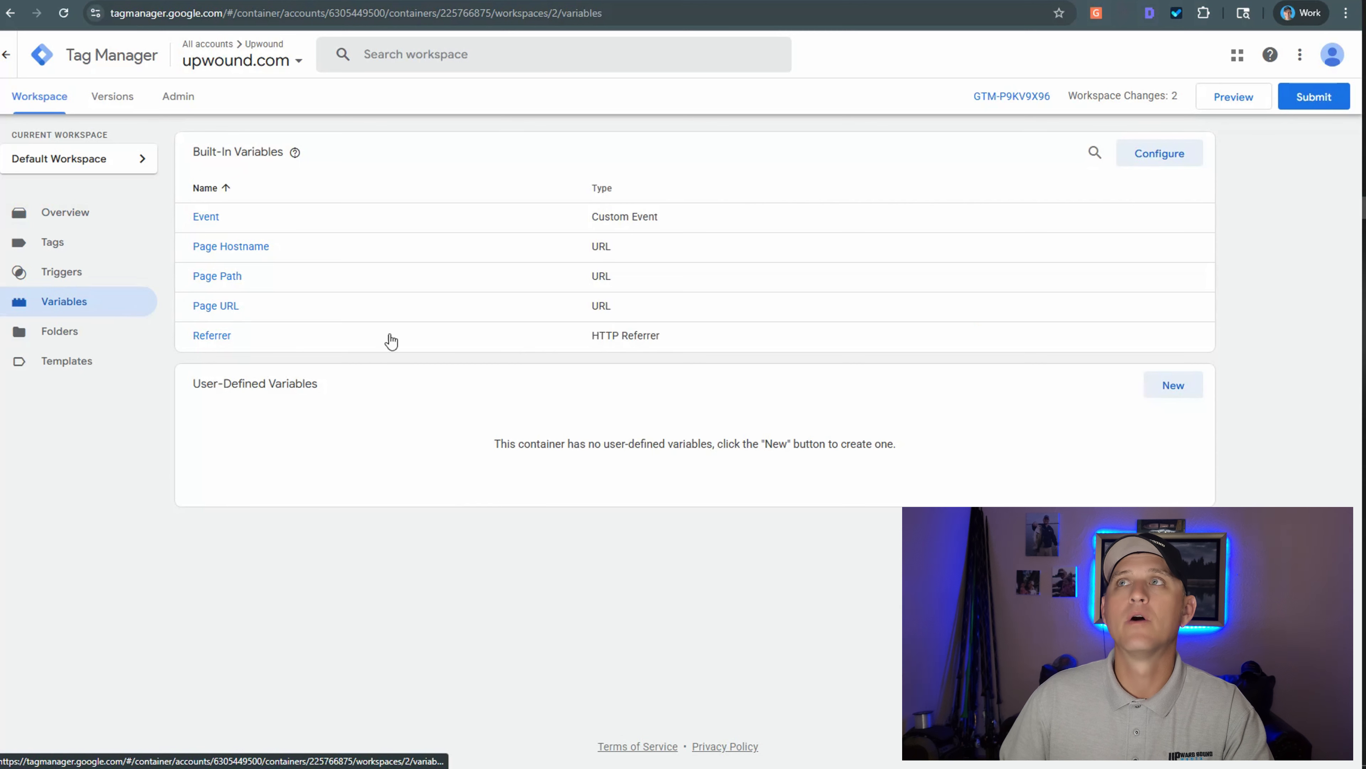
{"action": "left_click", "coordinate": [1187, 164]}
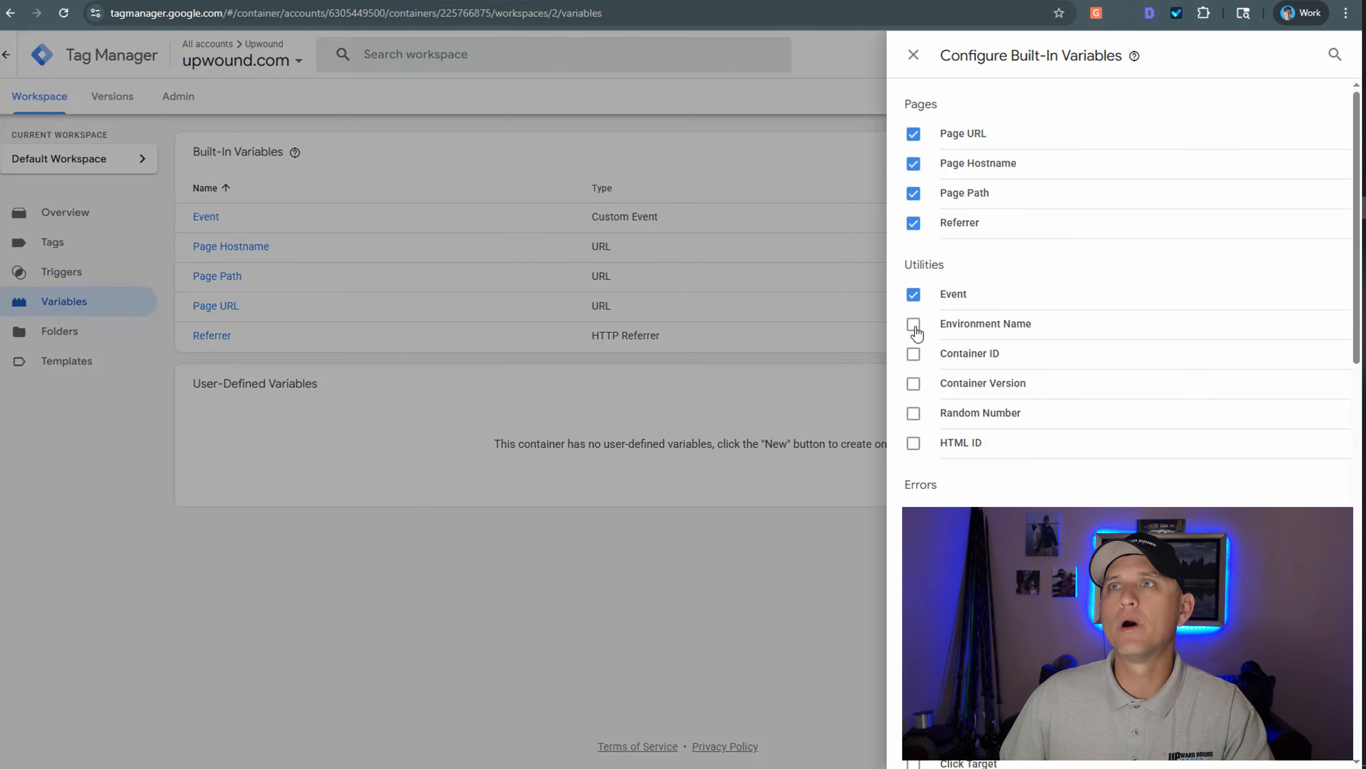
{"action": "left_click", "coordinate": [914, 325]}
{"action": "left_click", "coordinate": [914, 354]}
{"action": "left_click", "coordinate": [914, 384]}
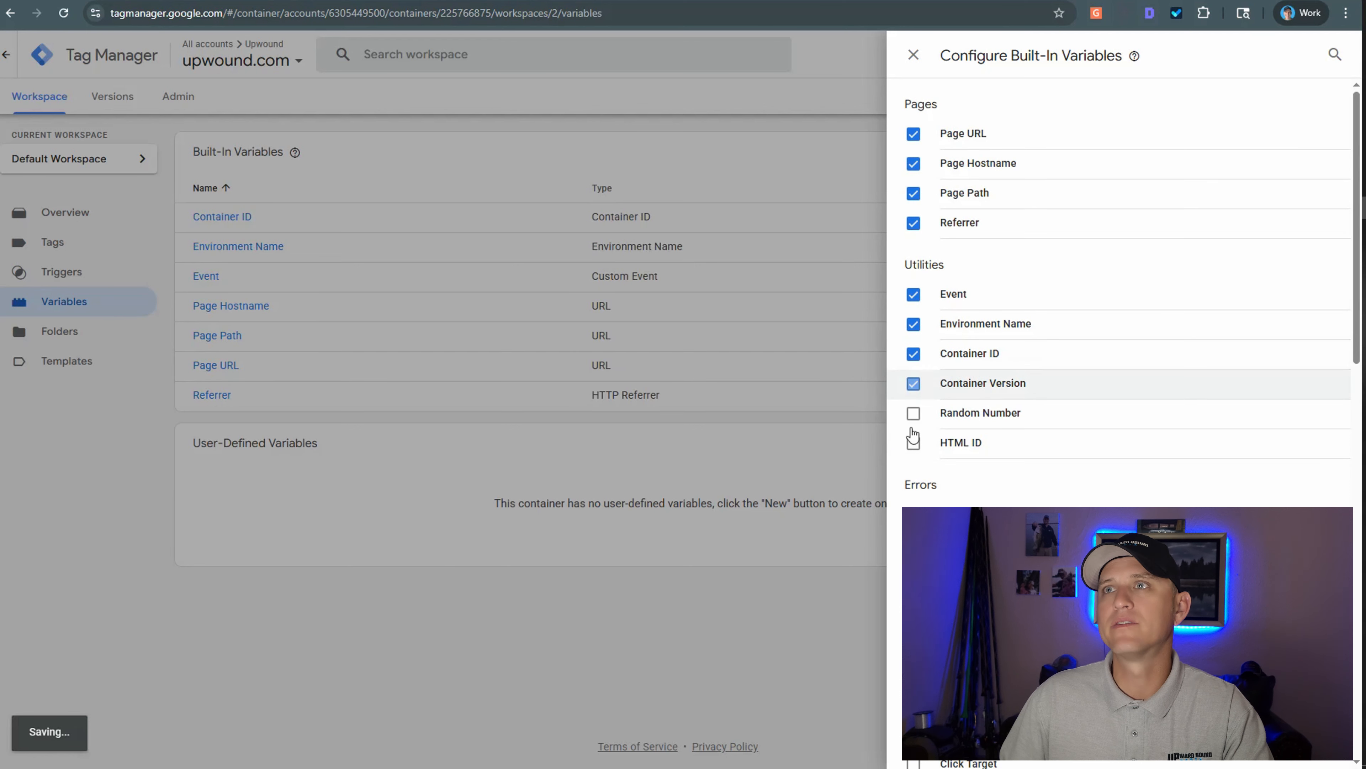
{"action": "left_click", "coordinate": [913, 413]}
{"action": "left_click", "coordinate": [913, 443]}
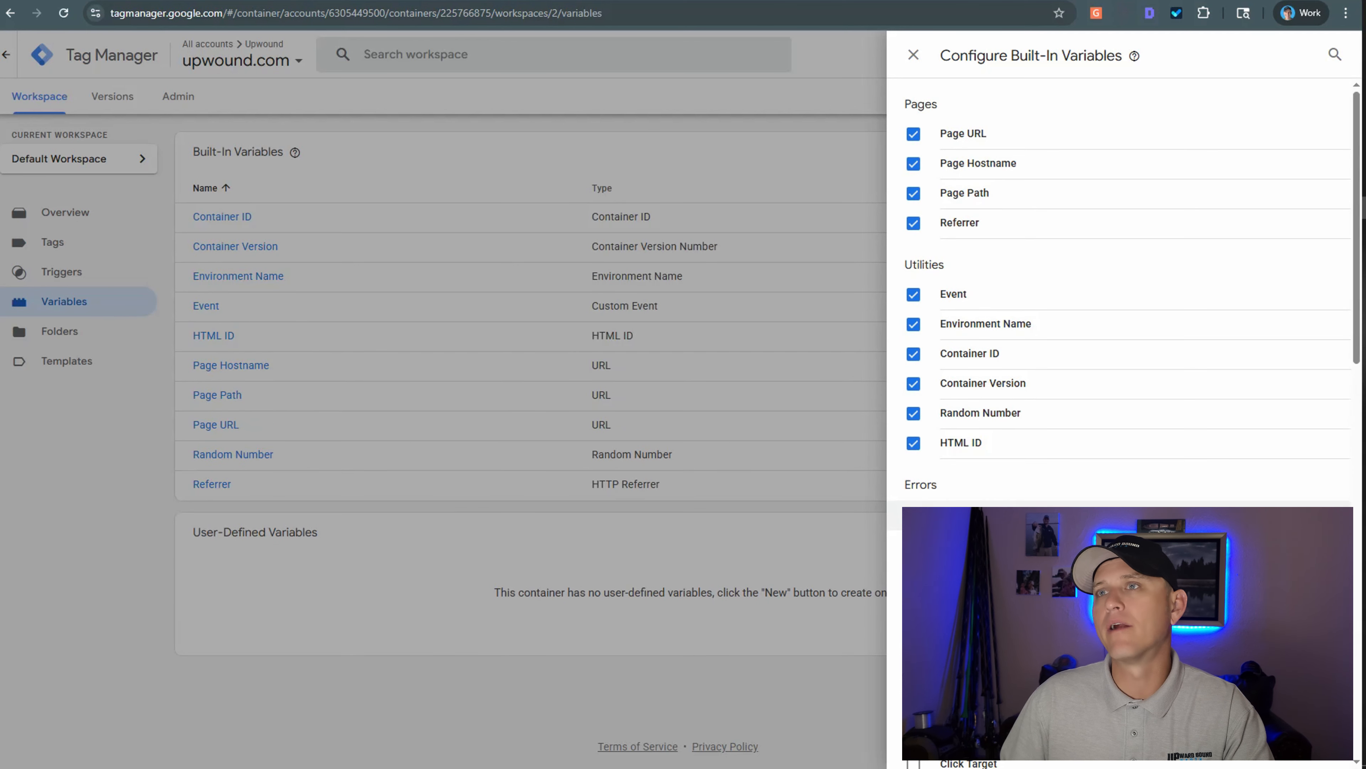
Enable the Errors built-in variables: Error Message, Error URL, Error Line and Debug Mode
{"action": "left_click", "coordinate": [914, 515]}
{"action": "left_click", "coordinate": [913, 544]}
{"action": "left_click", "coordinate": [913, 574]}
{"action": "left_click", "coordinate": [913, 603]}
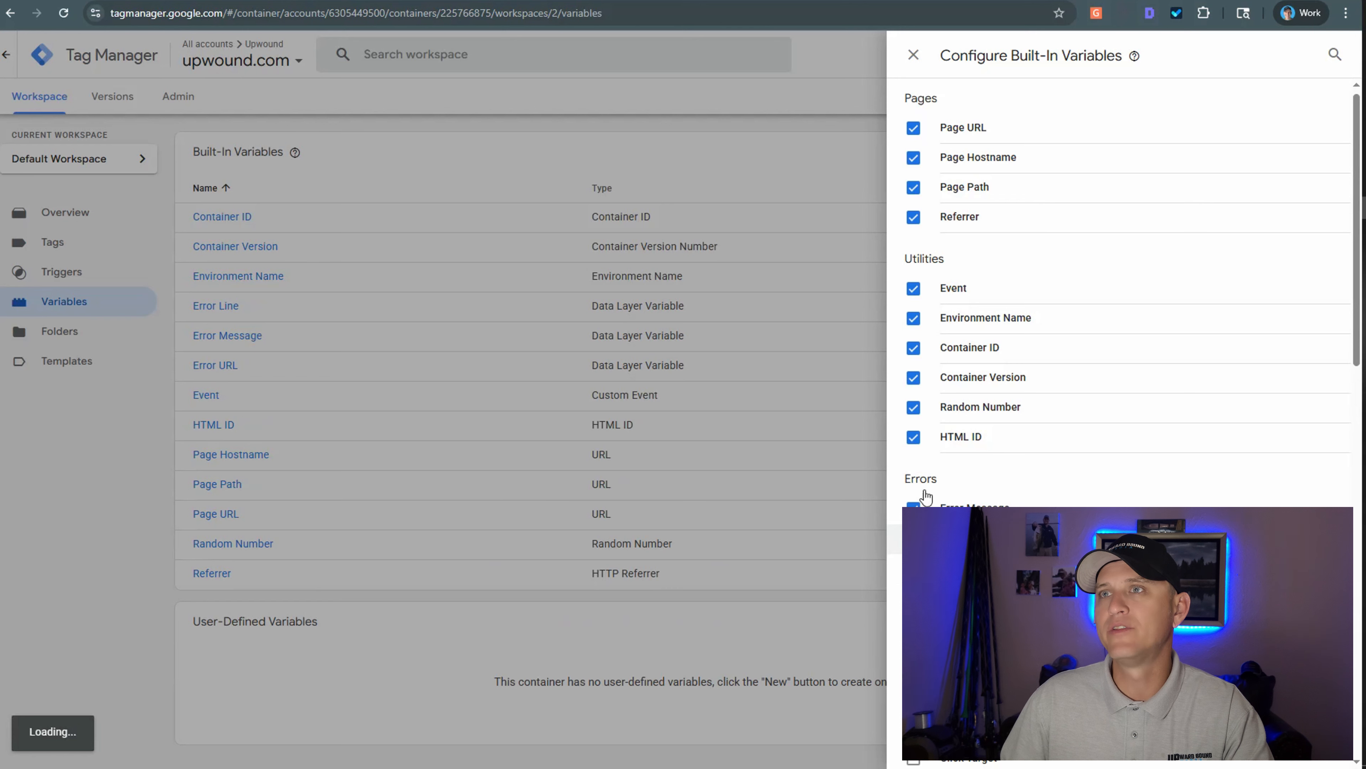
Enable all Clicks built-in variables: Click Element, Click Classes, Click ID, Click Target, Click URL and Click Text
{"action": "scroll", "coordinate": [915, 481], "scroll_direction": "down", "scroll_amount": 3}
{"action": "left_click", "coordinate": [913, 475]}
{"action": "left_click", "coordinate": [914, 505]}
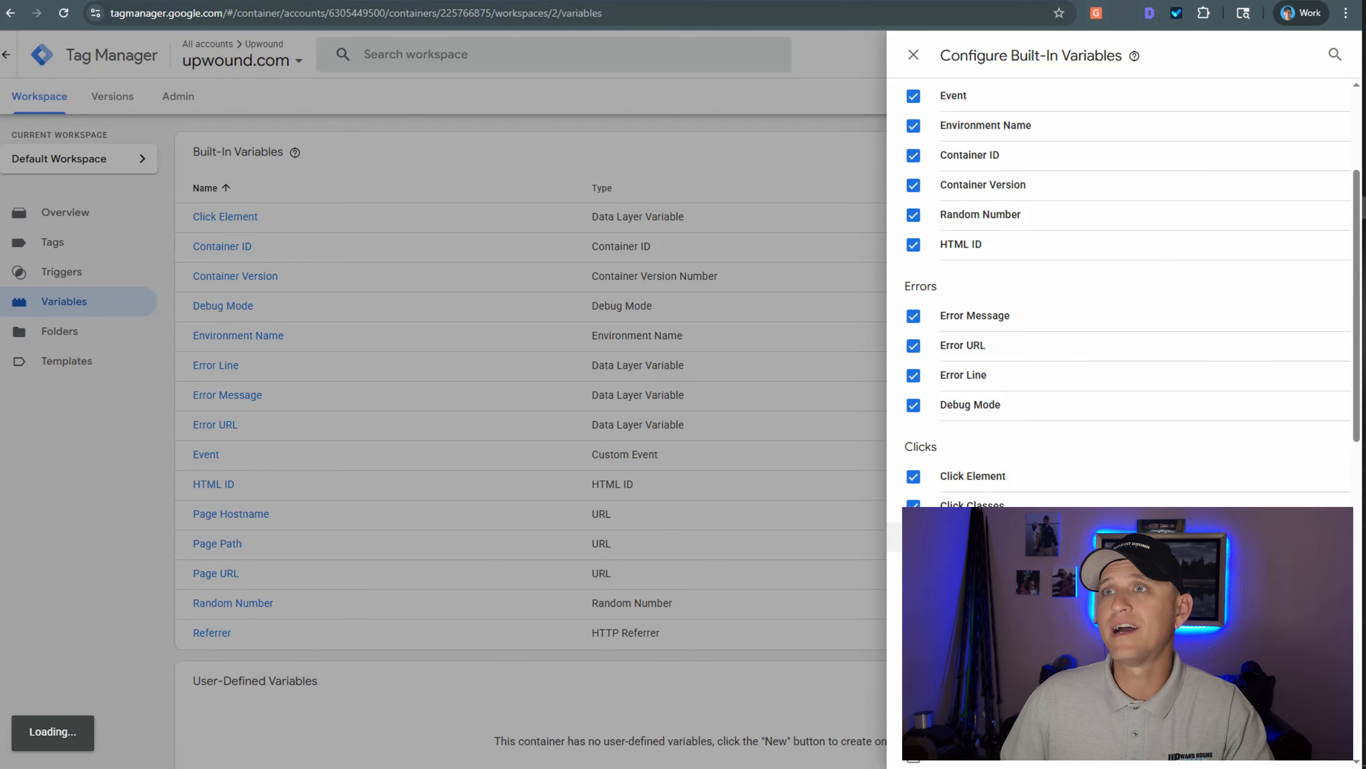
{"action": "left_click", "coordinate": [914, 536]}
{"action": "left_click", "coordinate": [914, 566]}
{"action": "left_click", "coordinate": [913, 625]}
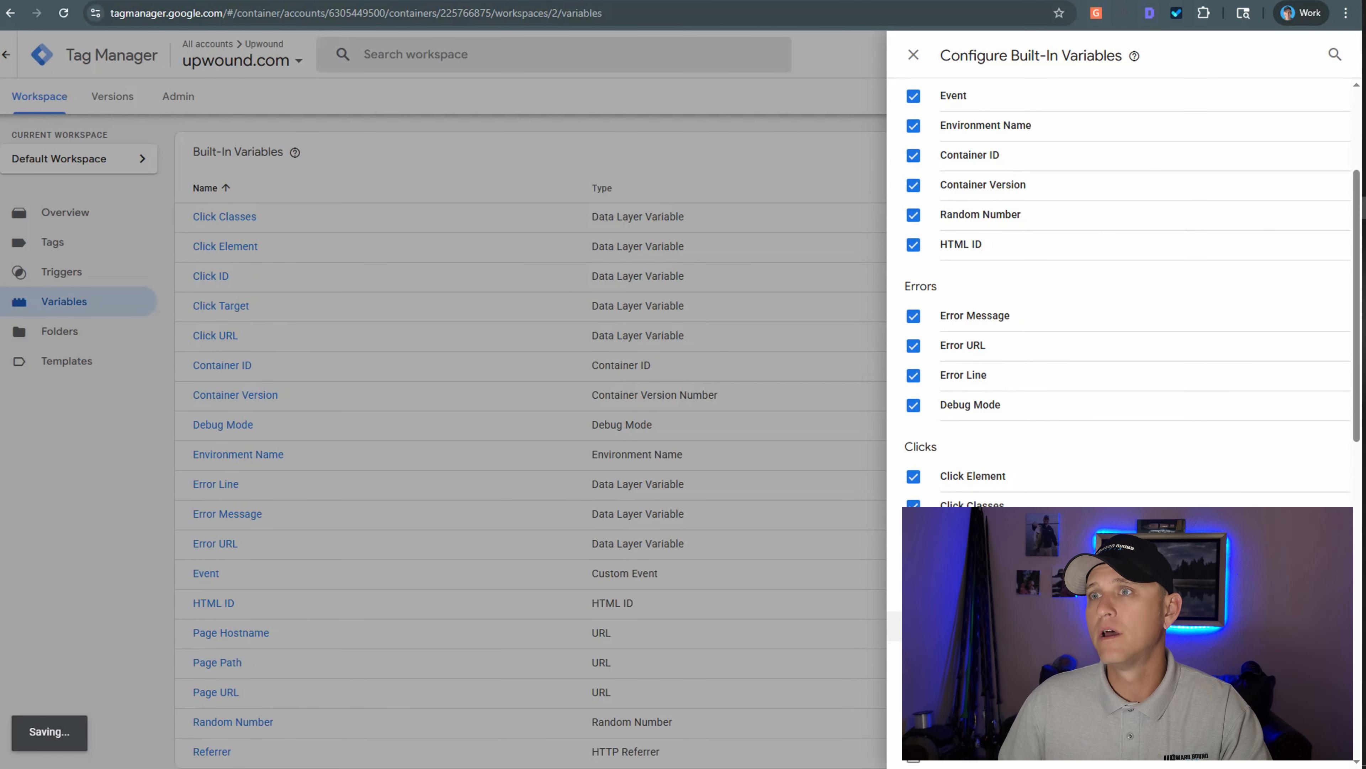
Enable all Forms built-in variables: Form Element, Form Classes, Form ID, Form Target, Form URL and Form Text
{"action": "scroll", "coordinate": [1119, 323], "scroll_direction": "down", "scroll_amount": 3}
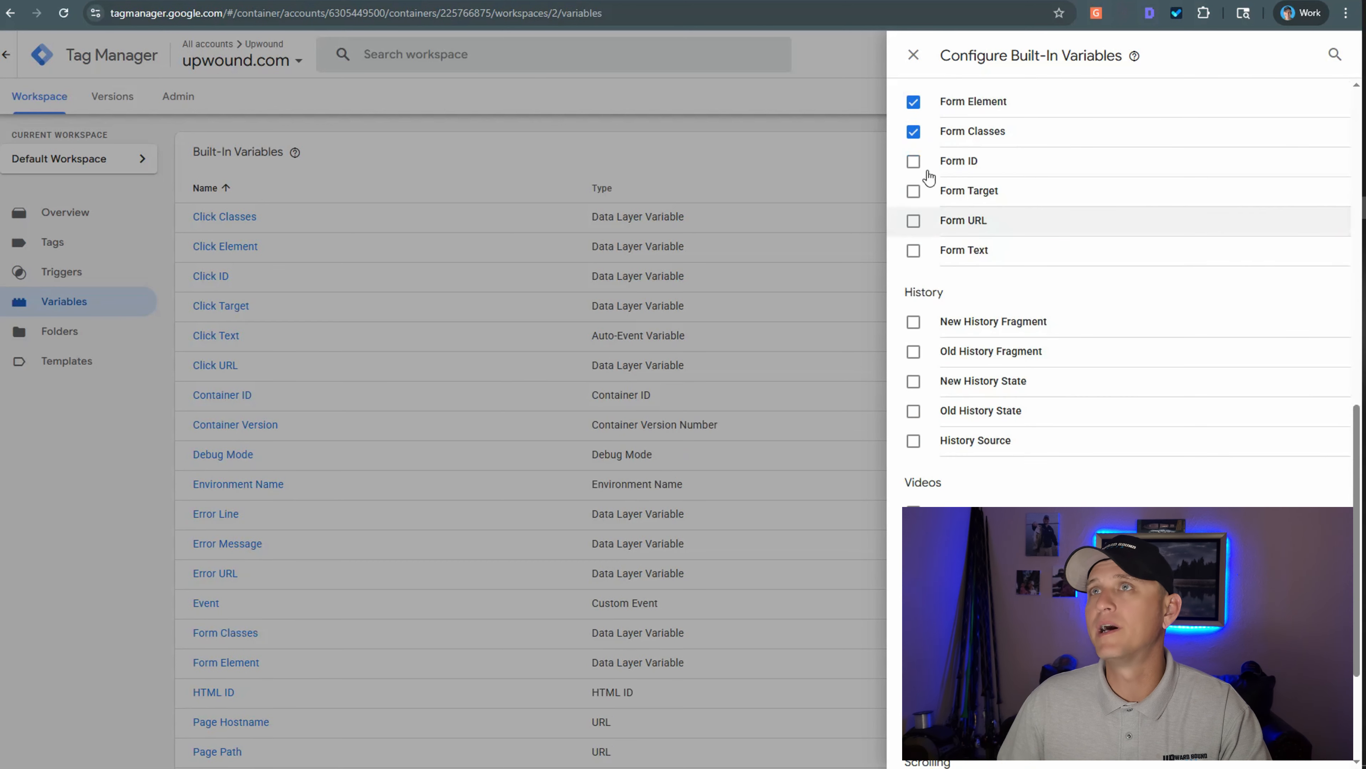
{"action": "left_click", "coordinate": [914, 161]}
{"action": "left_click", "coordinate": [913, 191]}
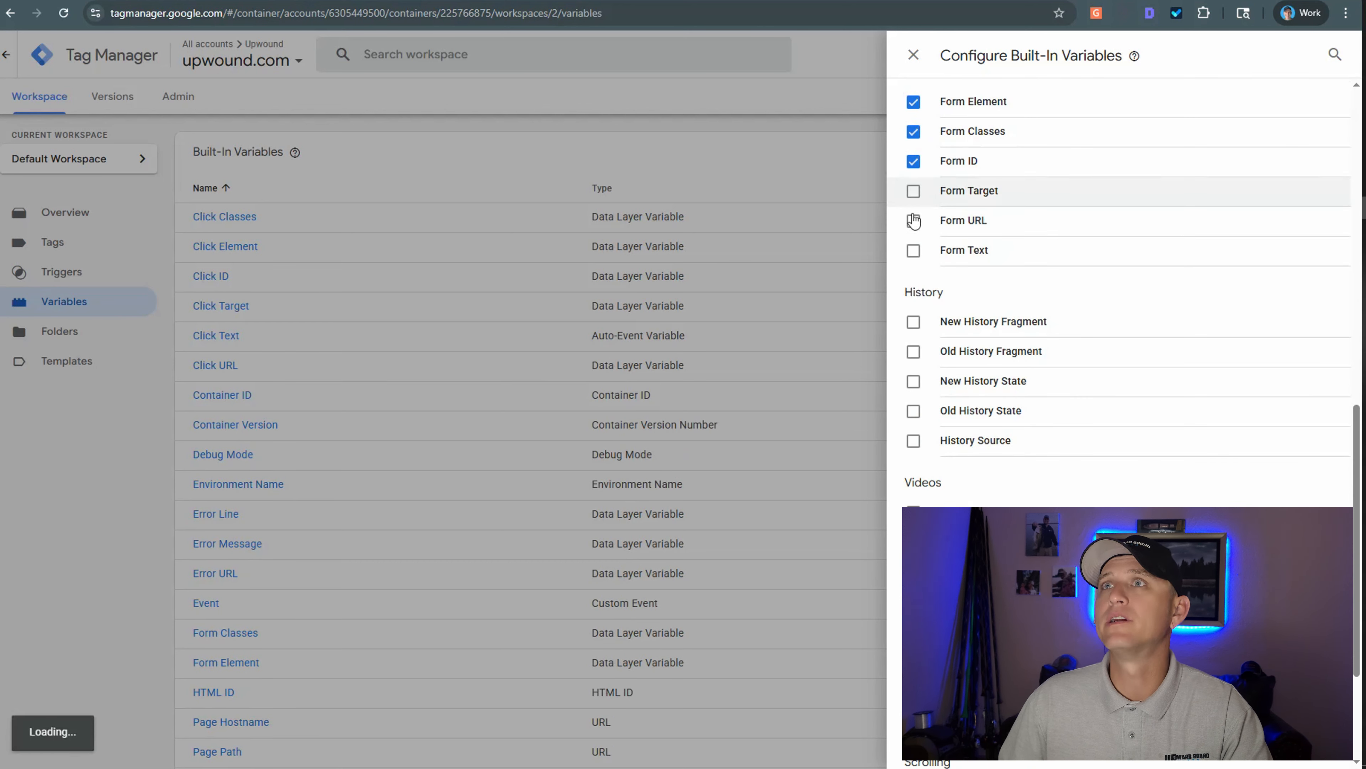
{"action": "left_click", "coordinate": [913, 221]}
{"action": "left_click", "coordinate": [913, 251]}
Enable all History built-in variables: New and Old History Fragment, New and Old History State, and History Source
{"action": "left_click", "coordinate": [914, 322]}
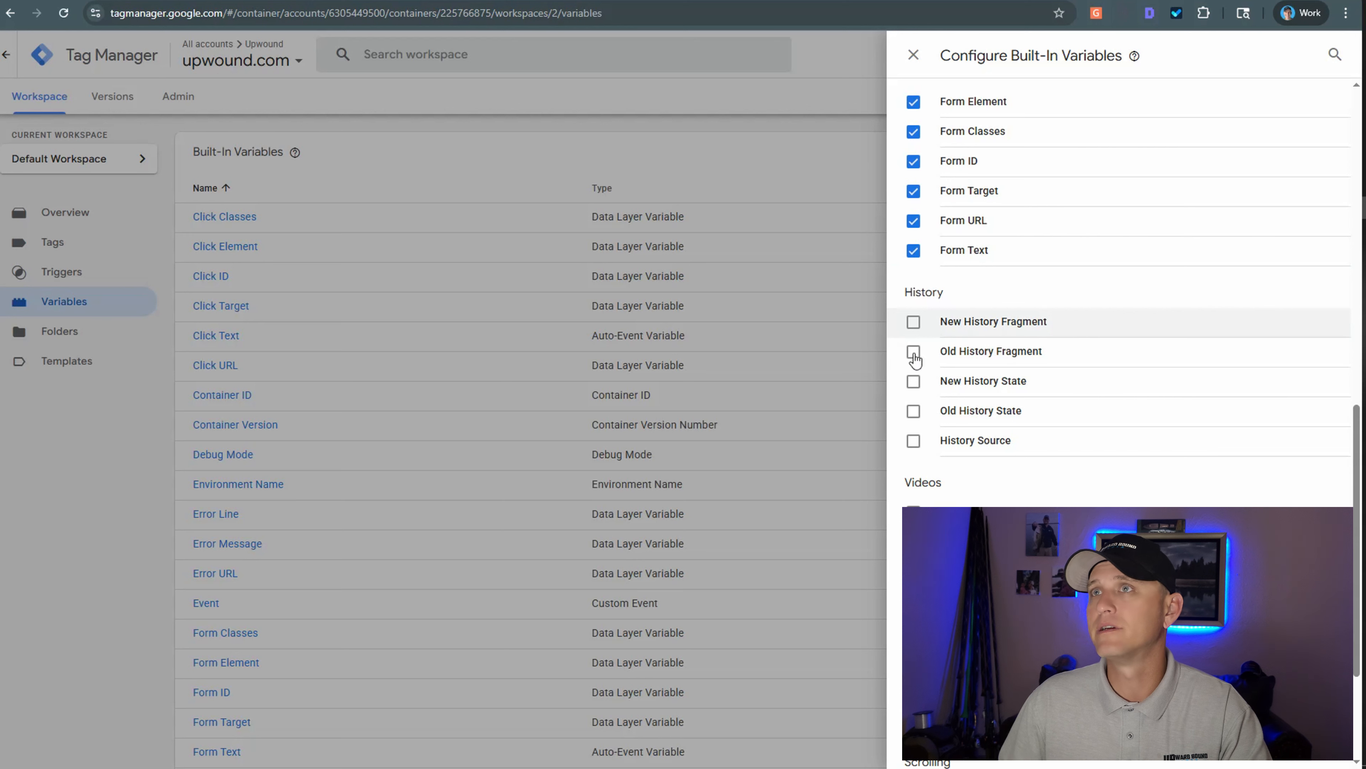
{"action": "left_click", "coordinate": [913, 351]}
{"action": "left_click", "coordinate": [914, 381]}
{"action": "left_click", "coordinate": [913, 411]}
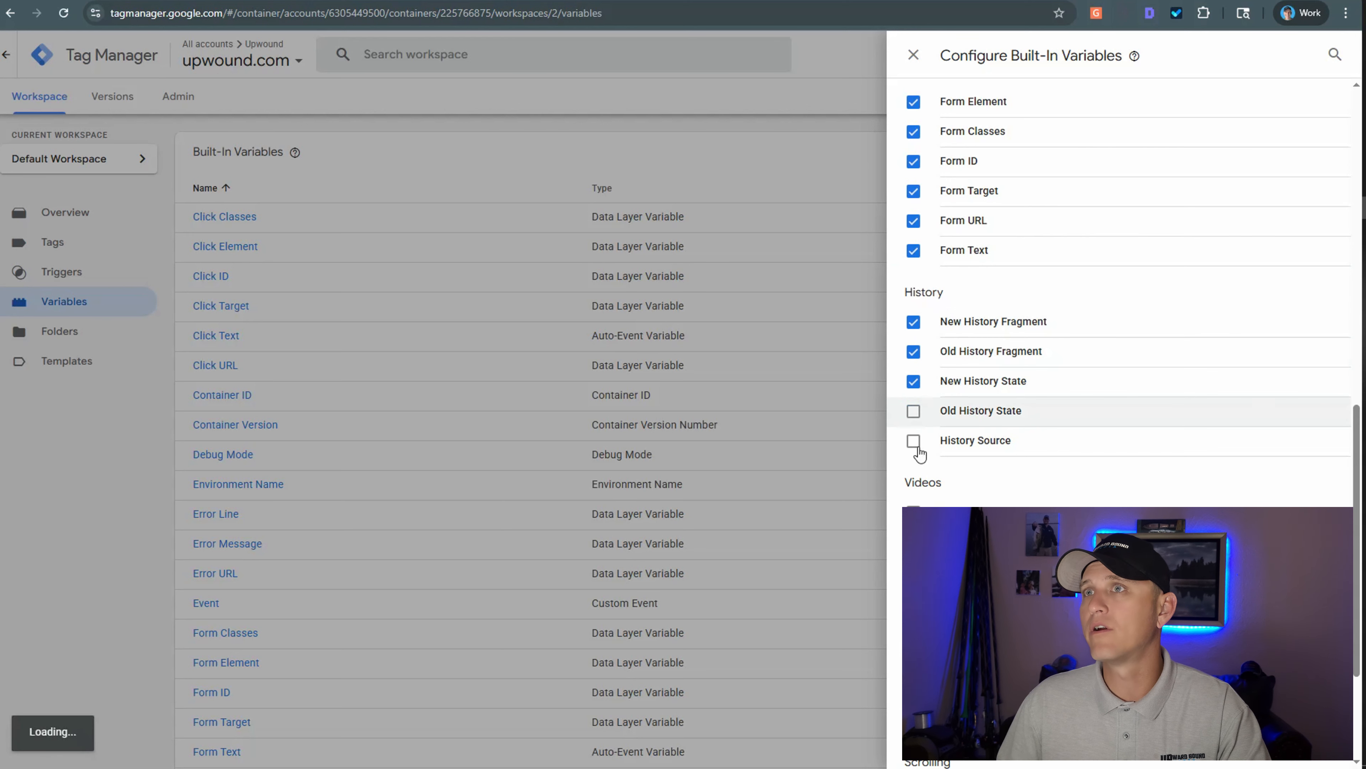
{"action": "left_click", "coordinate": [913, 440]}
Enable all Videos built-in variables and the remaining ones below them, and close the built-in variables configuration
{"action": "left_click", "coordinate": [913, 512]}
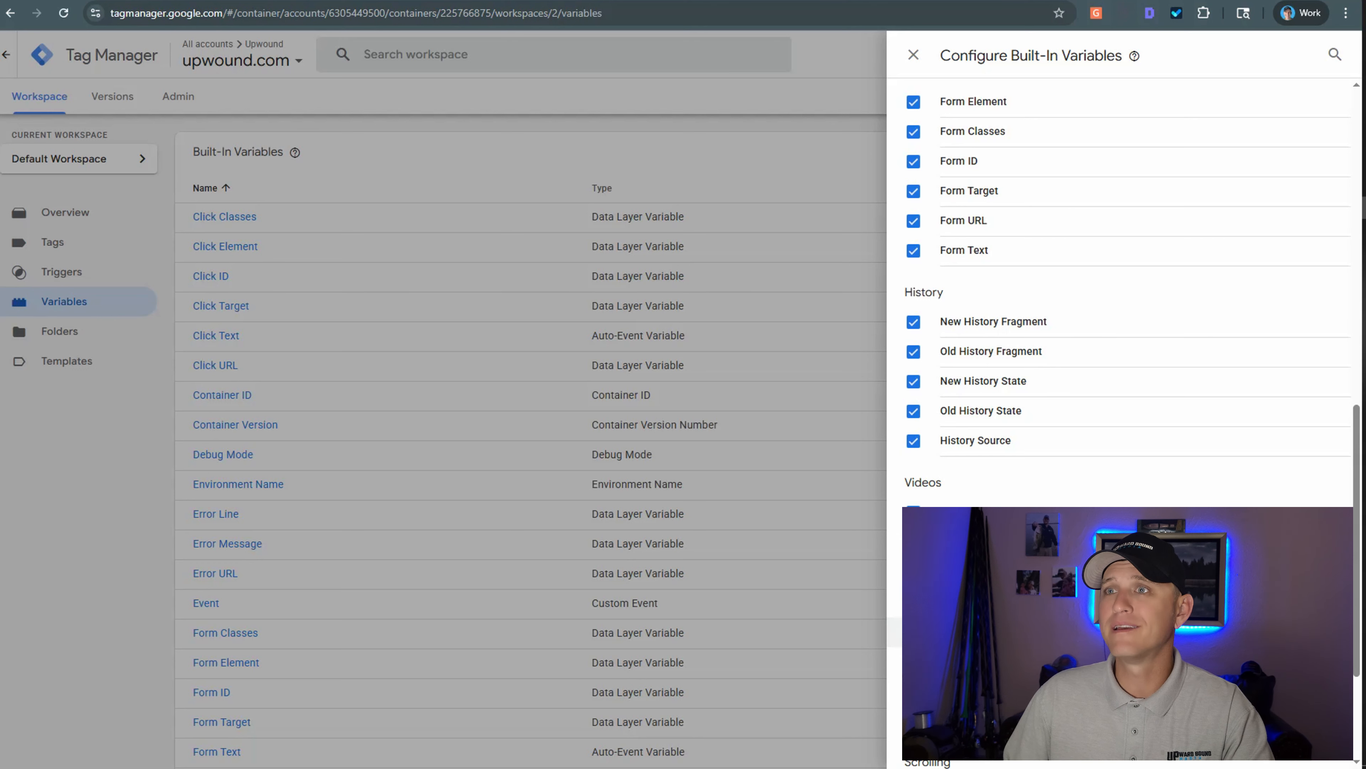
{"action": "left_click", "coordinate": [914, 632]}
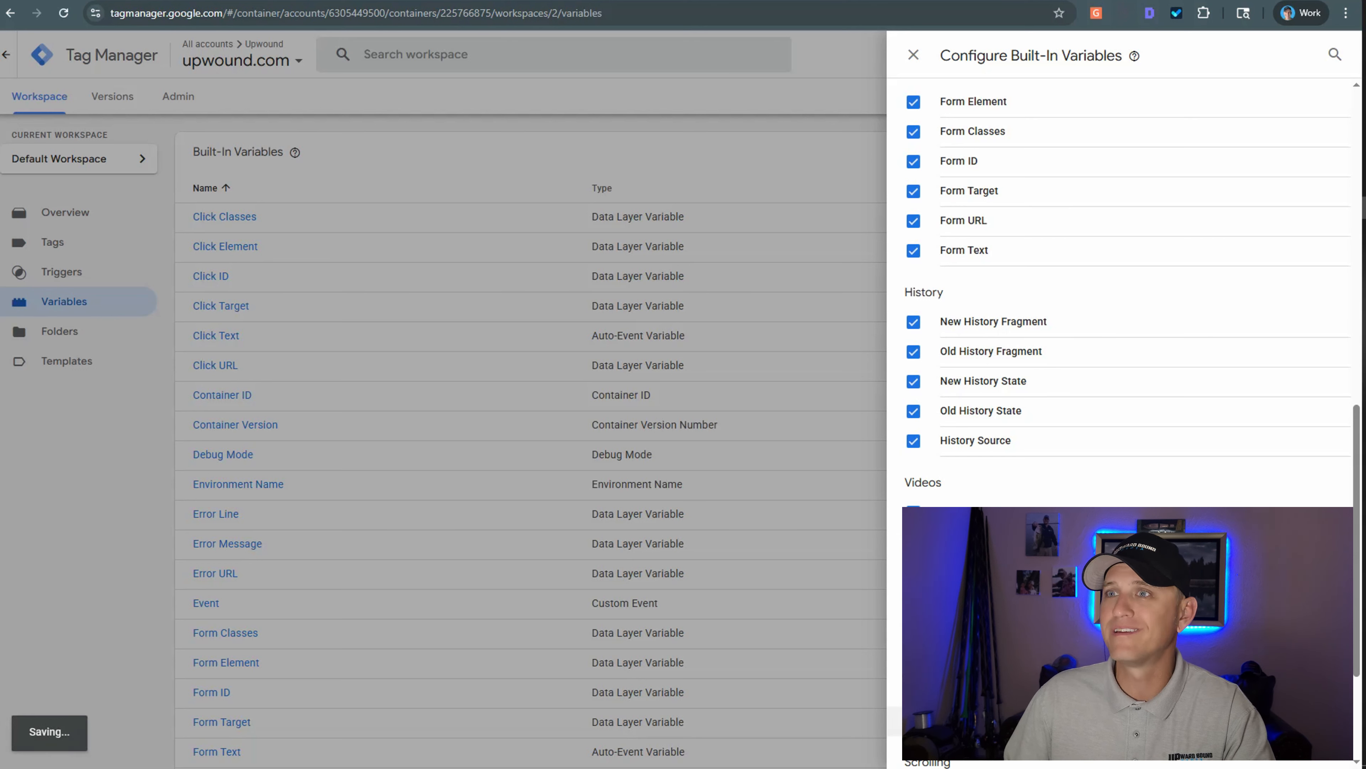
{"action": "scroll", "coordinate": [1125, 377], "scroll_direction": "down", "scroll_amount": 3}
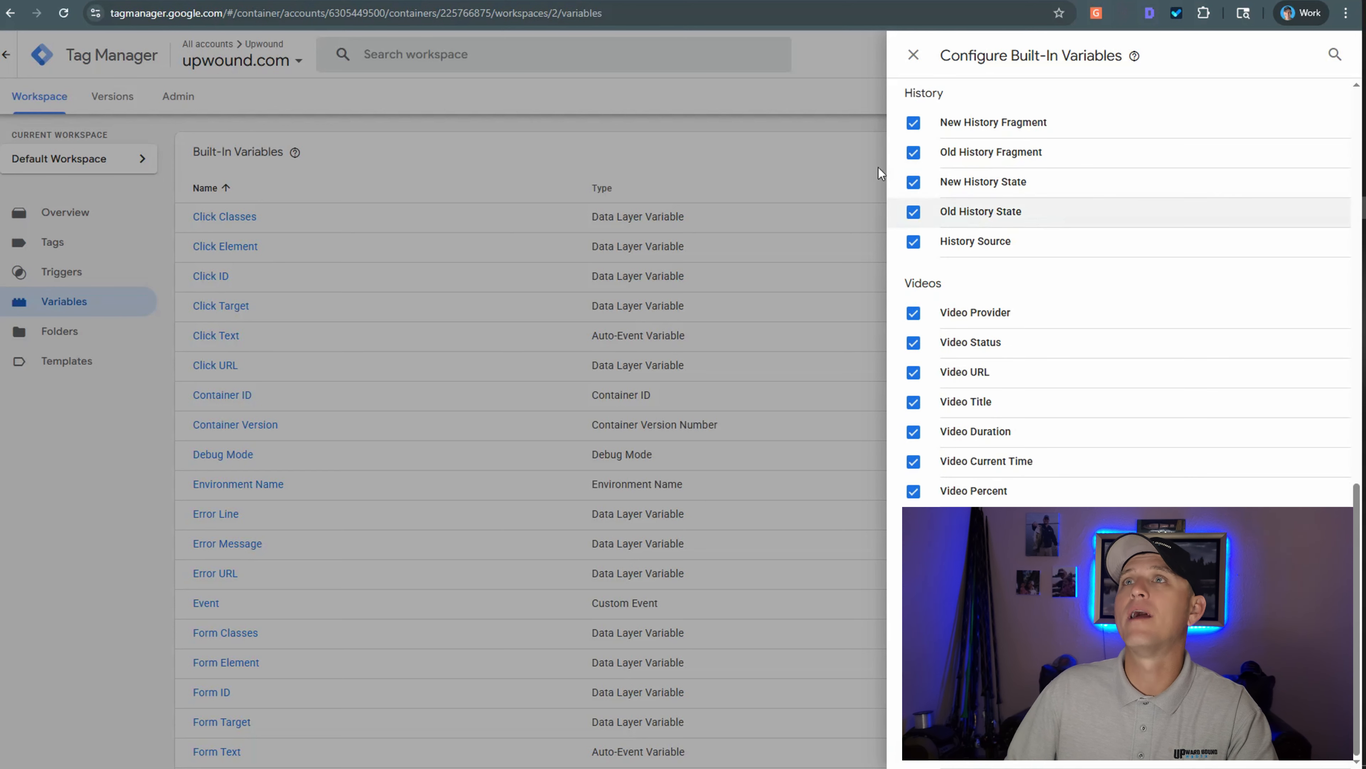
{"action": "left_click", "coordinate": [880, 127]}
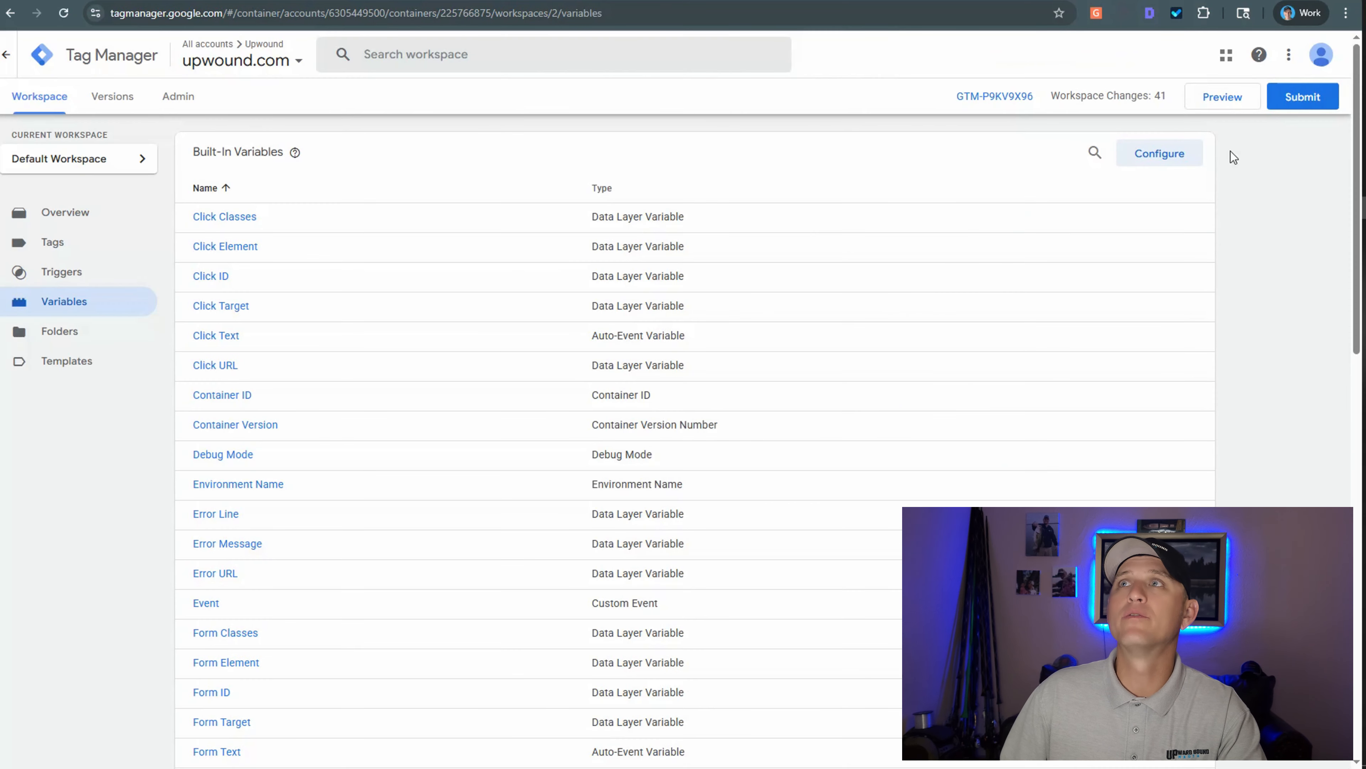
Submit and publish the workspace changes as version V1 with the description "Initial setup"
{"action": "left_click", "coordinate": [1303, 107]}
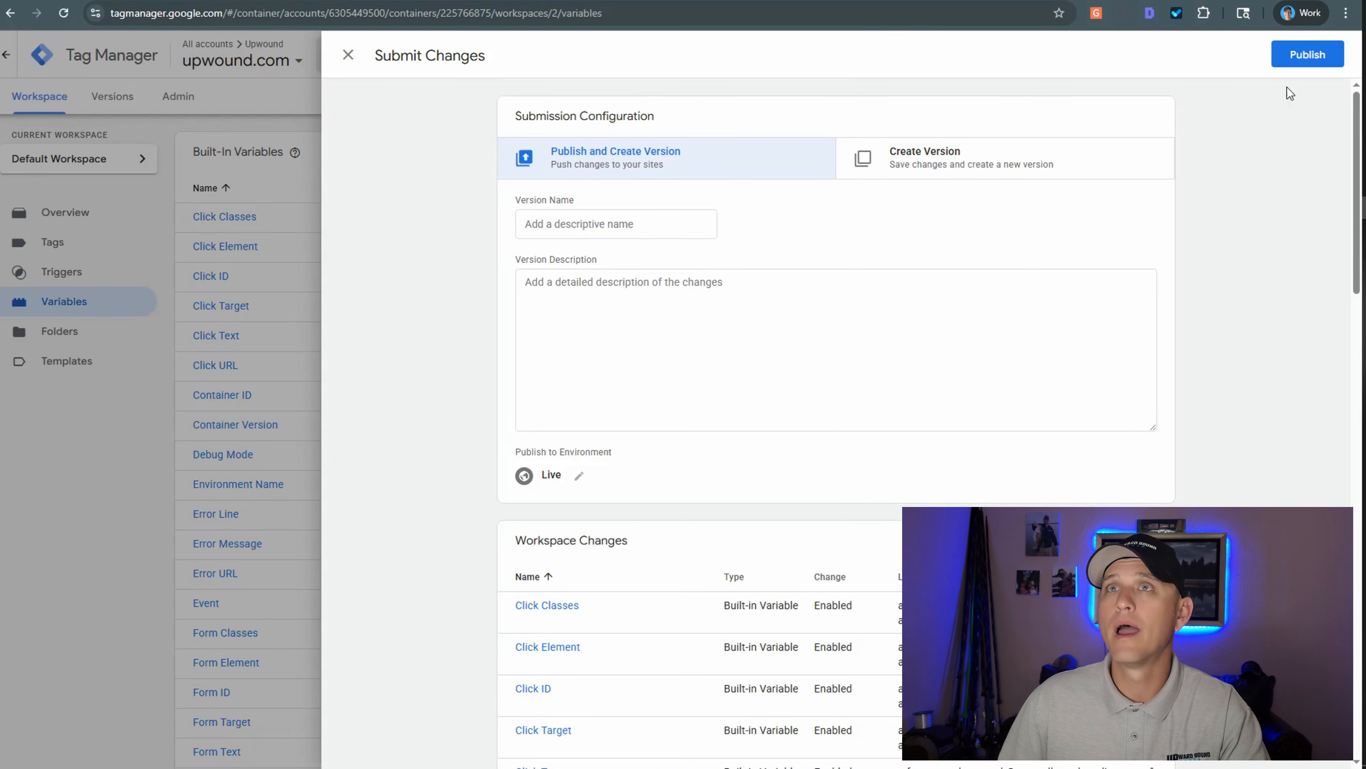
{"action": "left_click", "coordinate": [702, 216]}
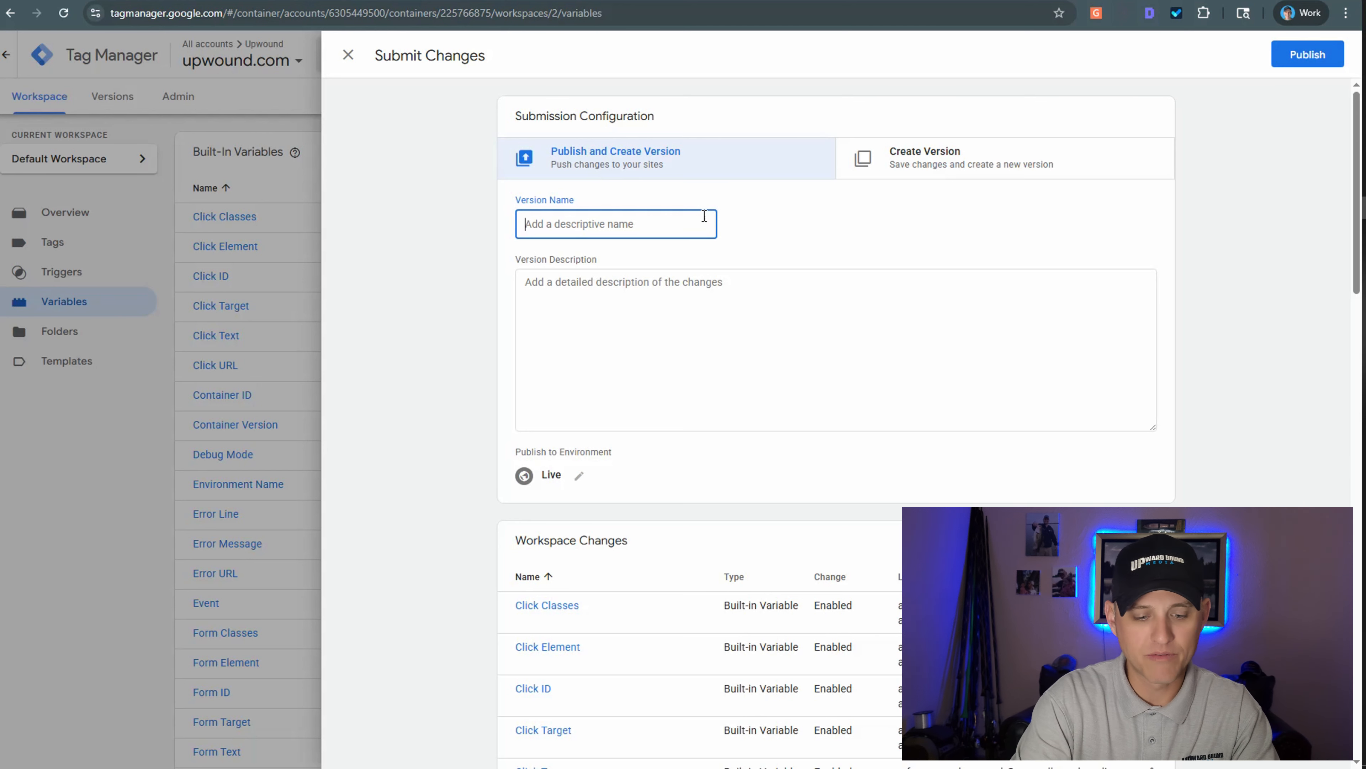
{"action": "type", "text": "V1"}
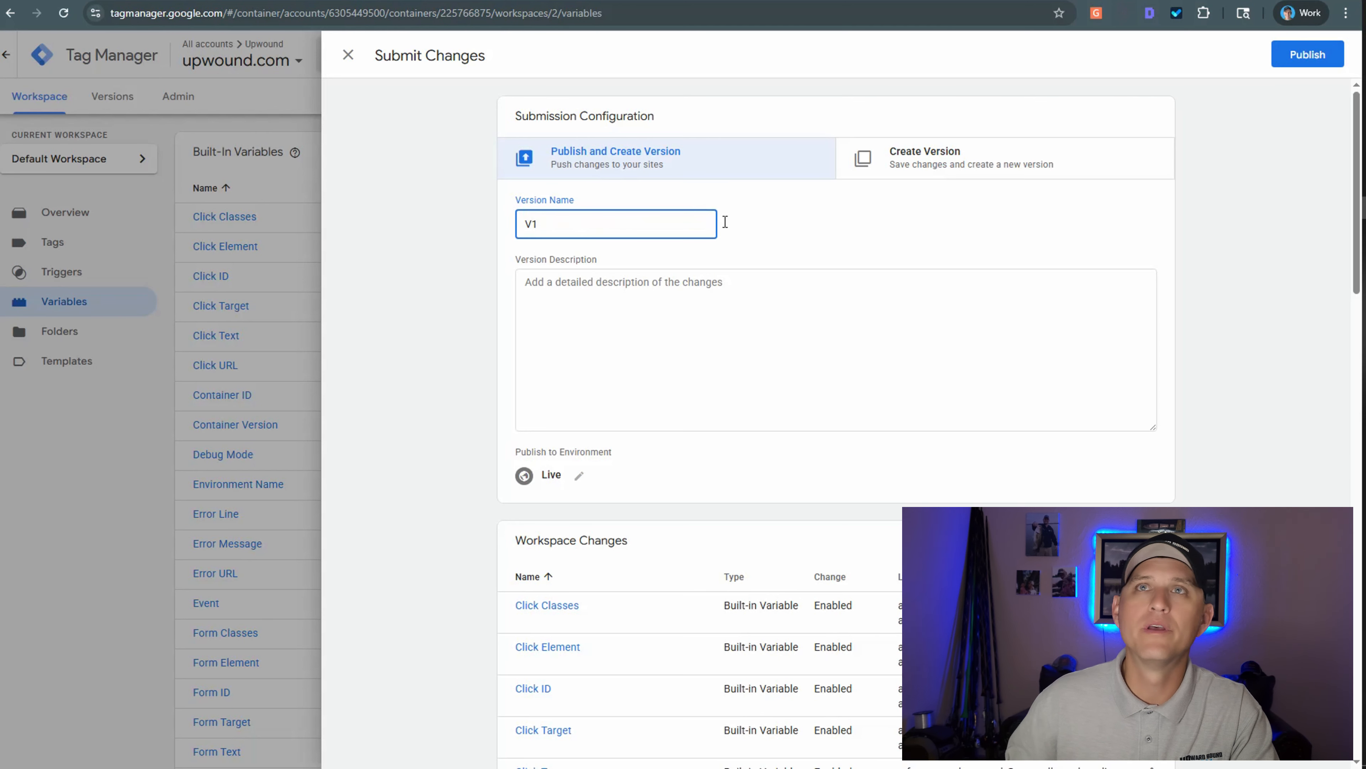
{"action": "left_click", "coordinate": [680, 305]}
{"action": "type", "text": "Initia"}
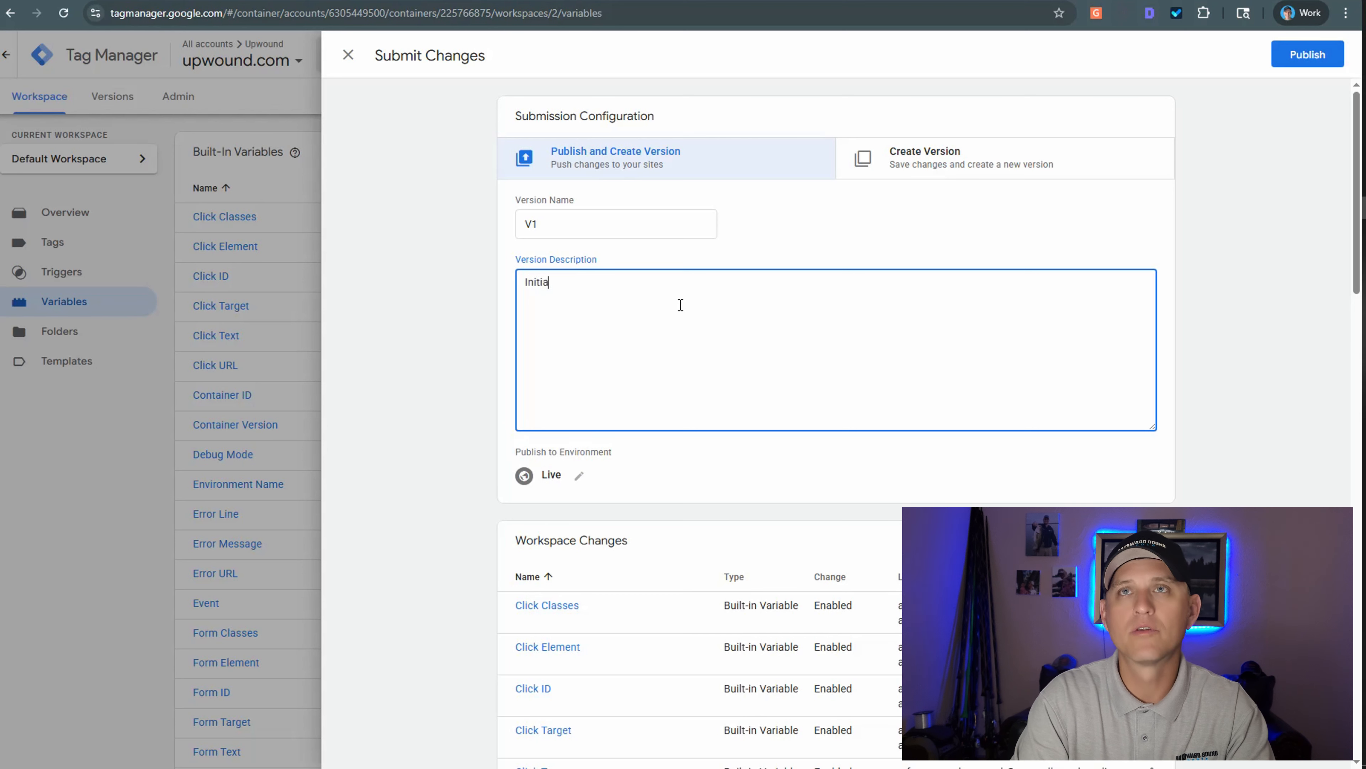
{"action": "type", "text": "l setup"}
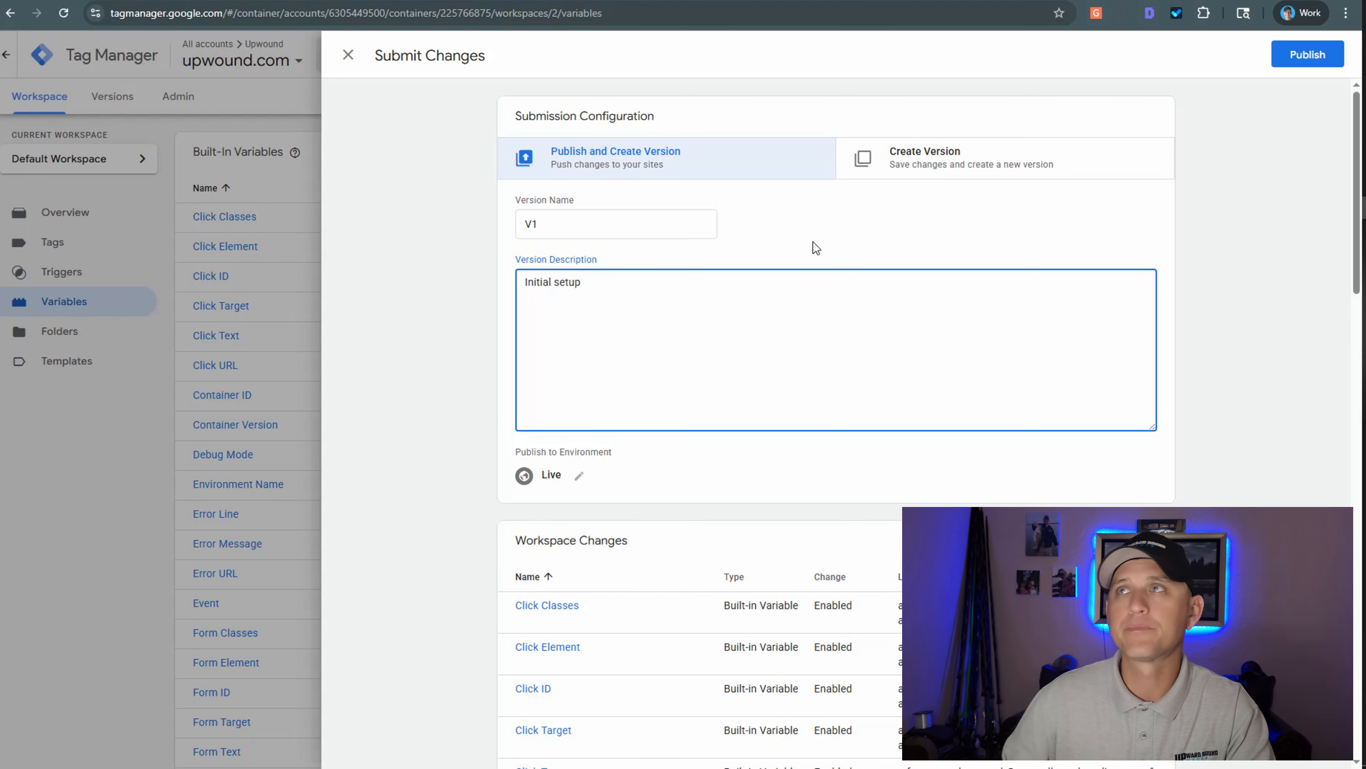
{"action": "left_click", "coordinate": [1291, 56]}
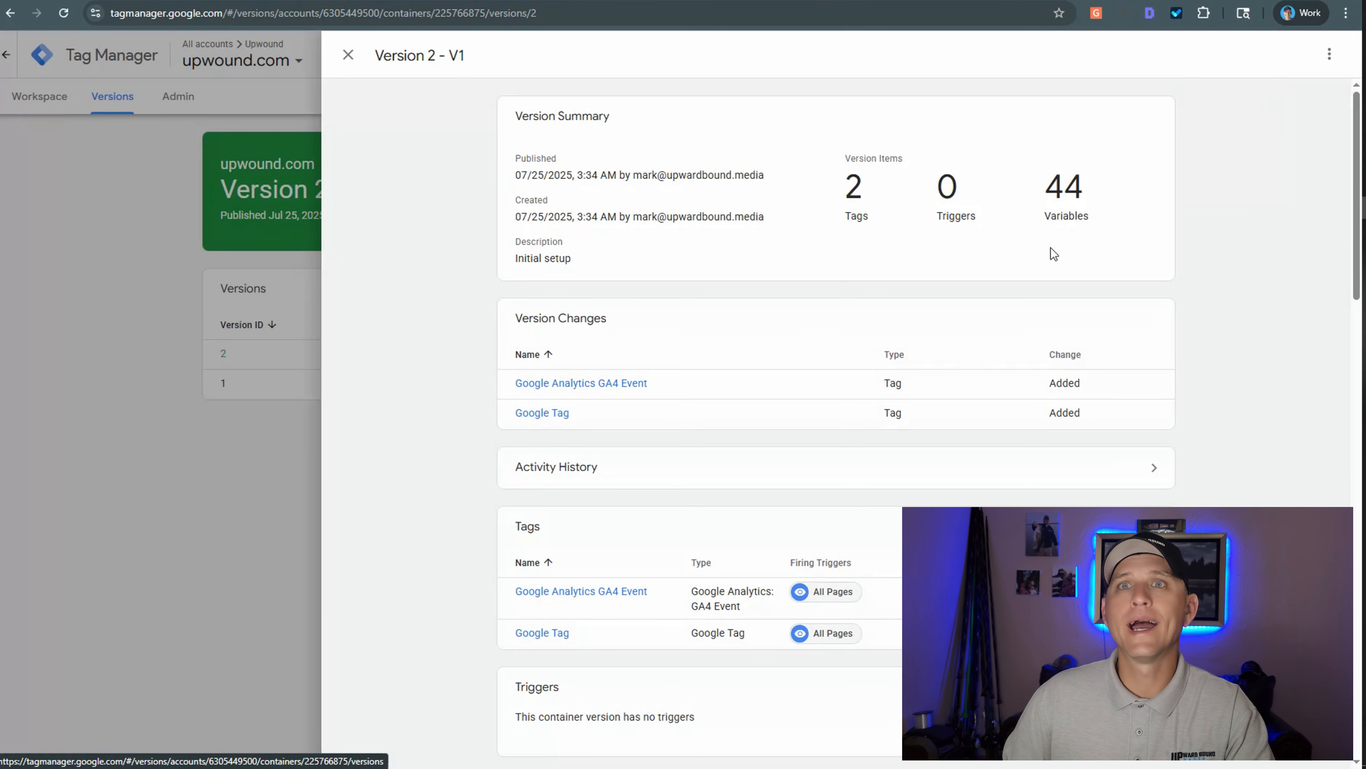
Close the version summary and copy the <head> snippet from the container's Google Tag Manager install instructions in the workspace
{"action": "left_click", "coordinate": [349, 55]}
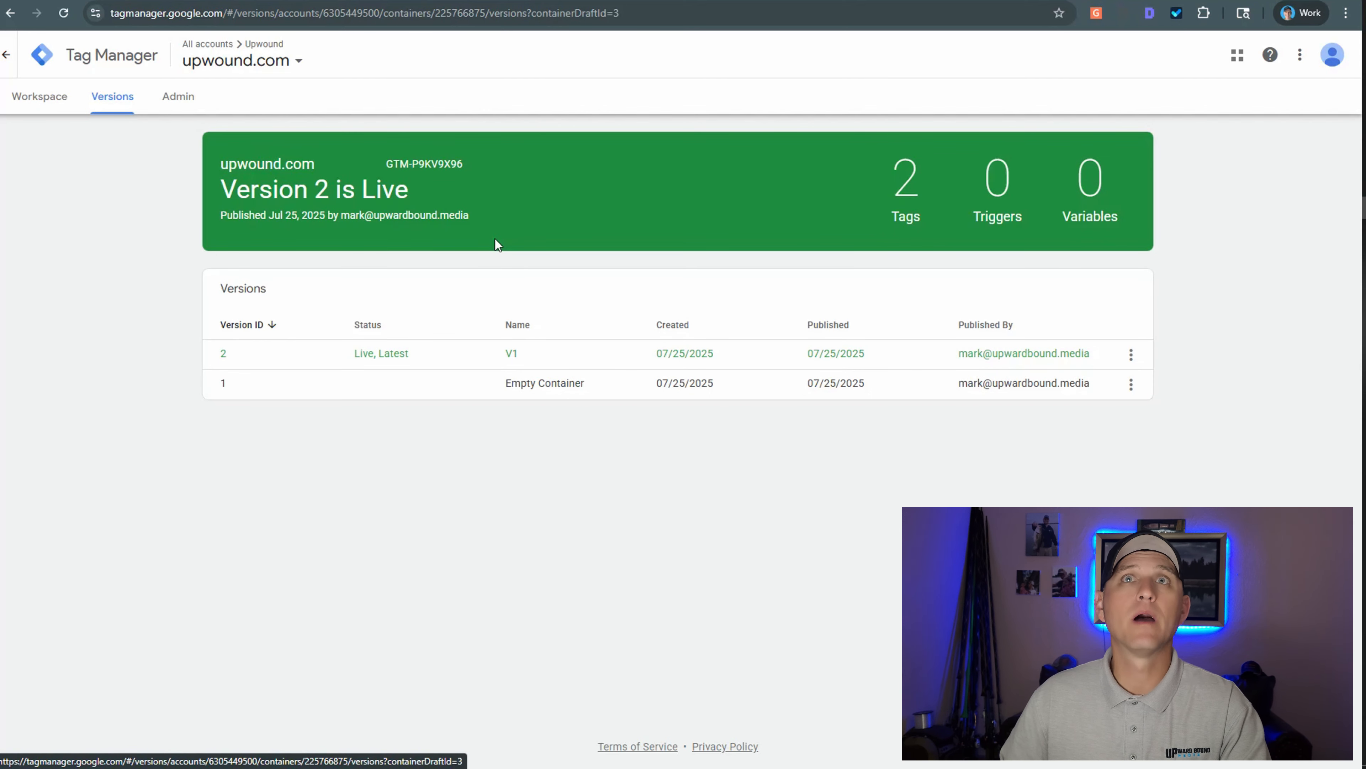
{"action": "left_click", "coordinate": [434, 164]}
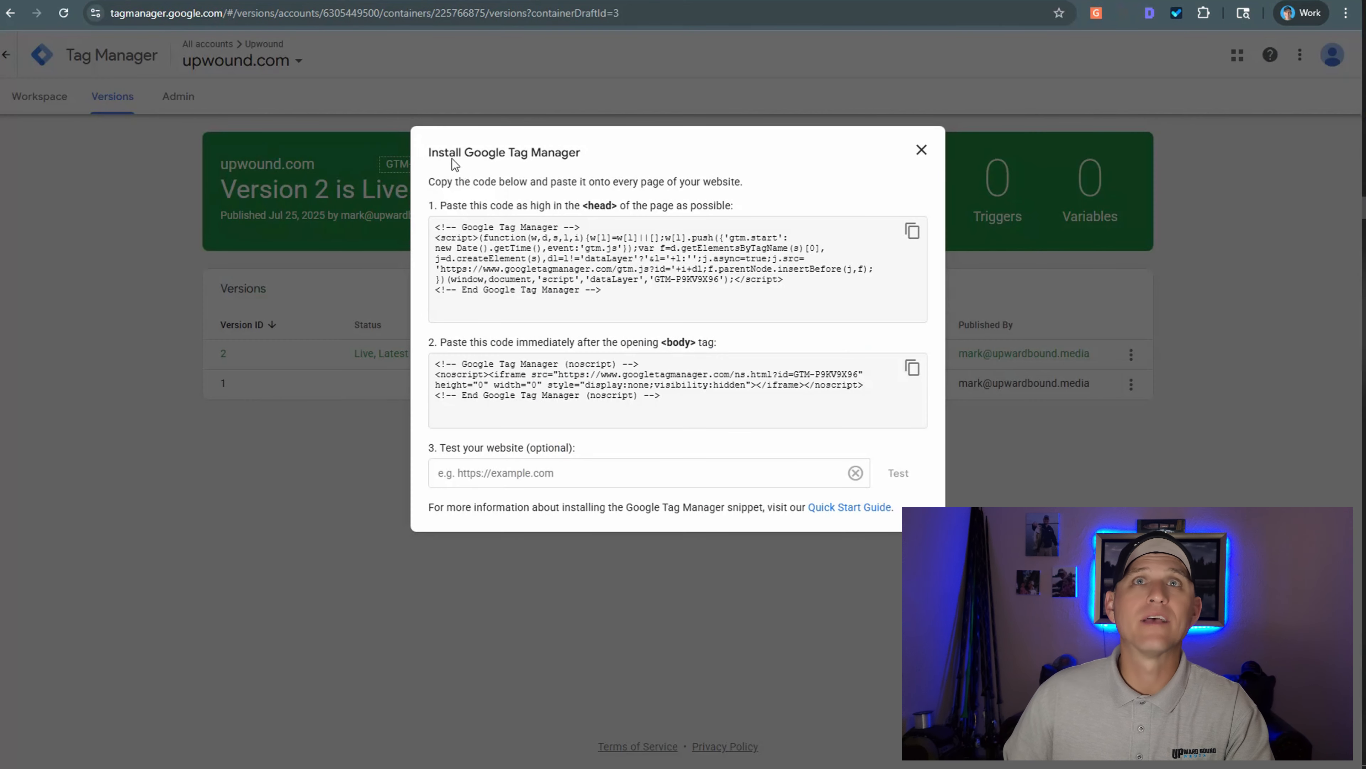
{"action": "left_click", "coordinate": [248, 186]}
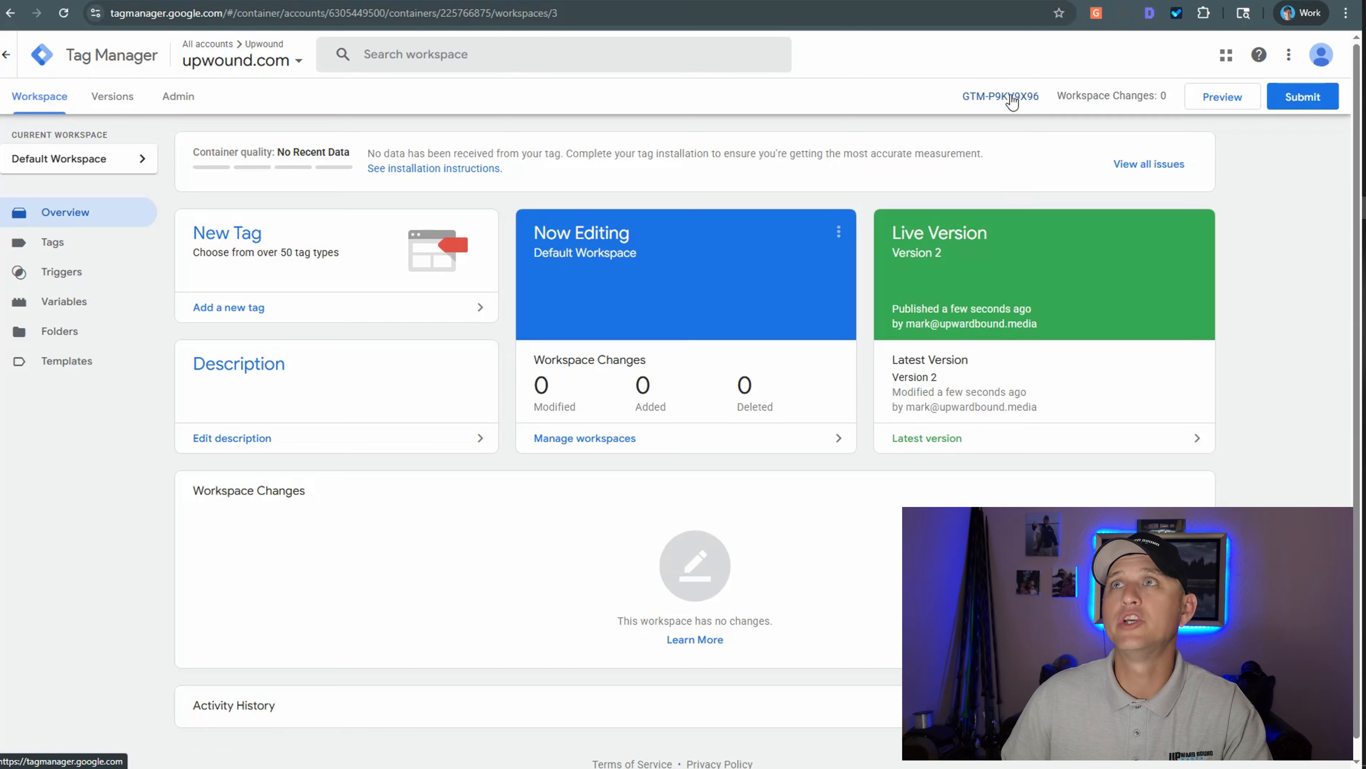
{"action": "left_click", "coordinate": [1010, 97]}
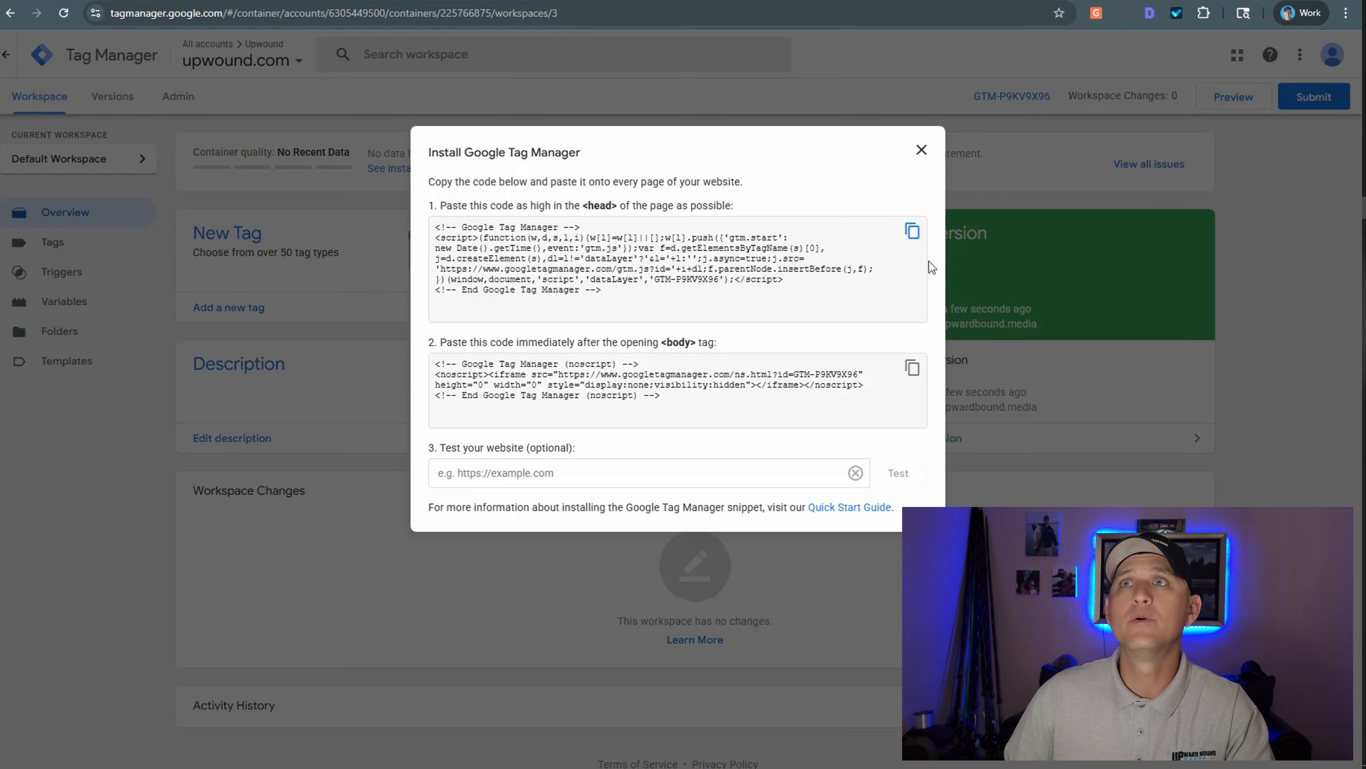
{"action": "left_click", "coordinate": [912, 232]}
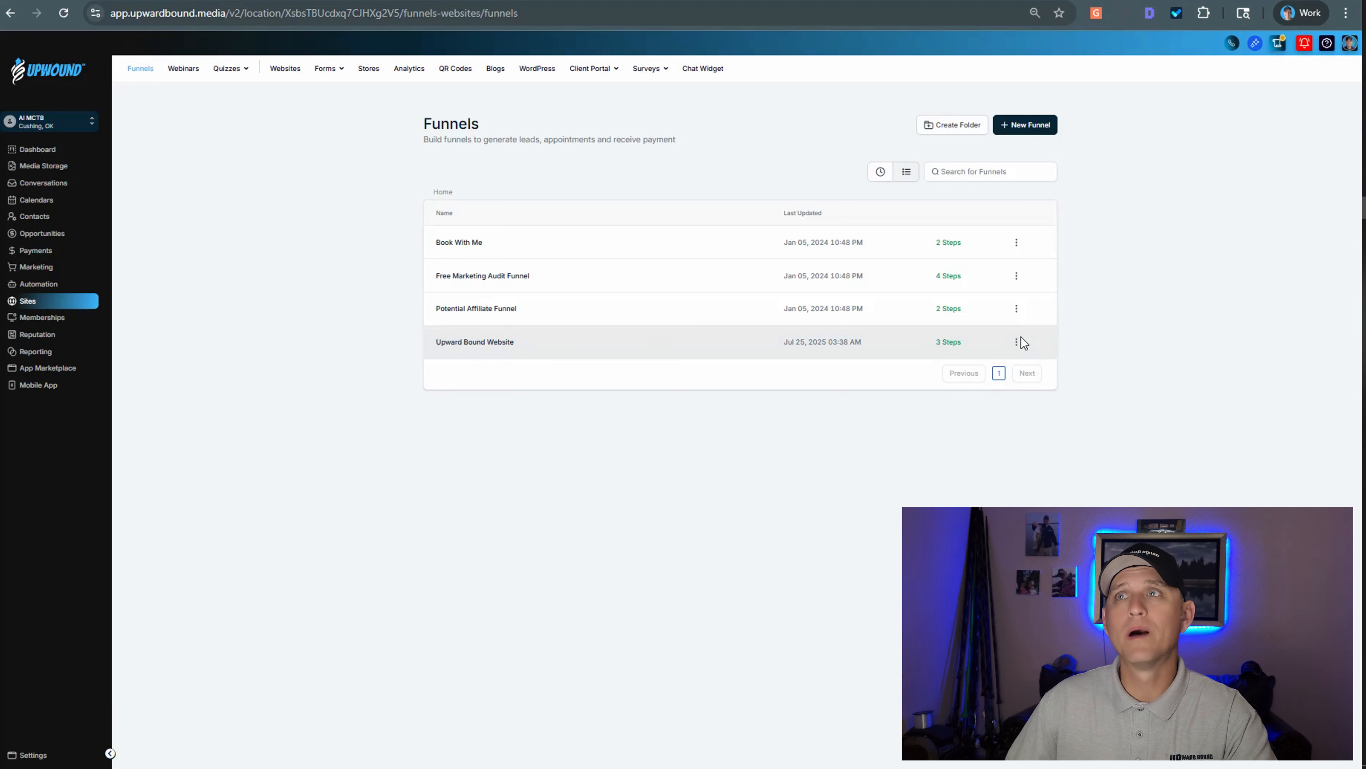
Switch to the Upwound app, paste the snippet as the Head tracking code in the Upward Bound Website funnel's settings, and save
{"action": "left_click", "coordinate": [478, 342]}
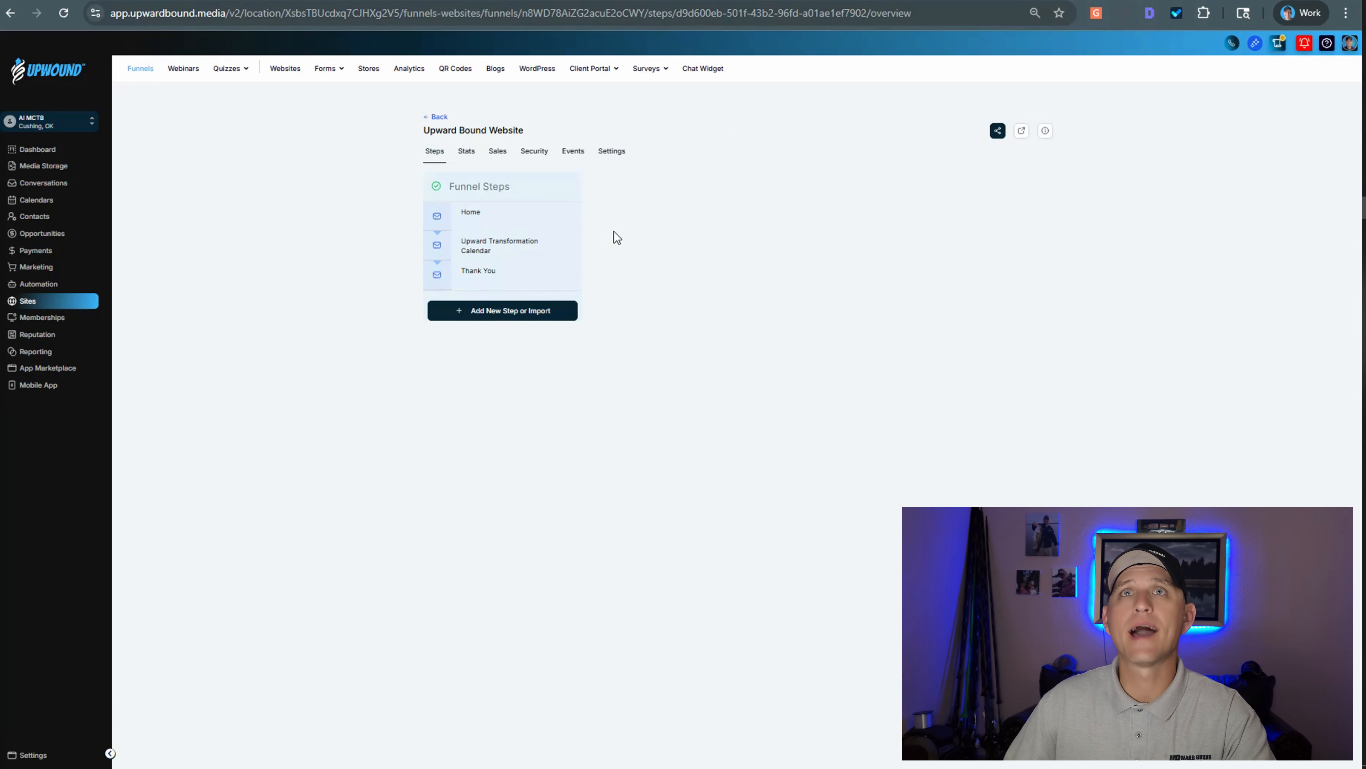
{"action": "left_click", "coordinate": [612, 154]}
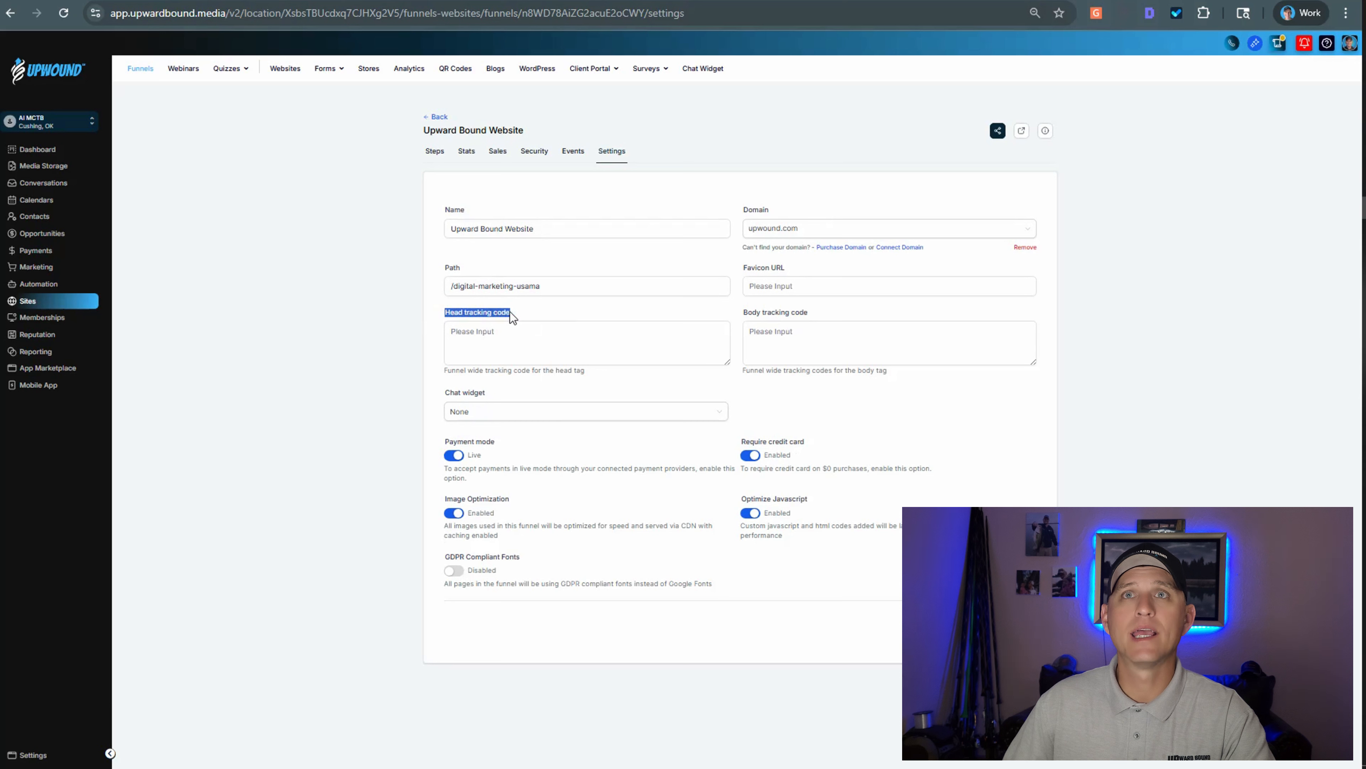
{"action": "left_click", "coordinate": [499, 331]}
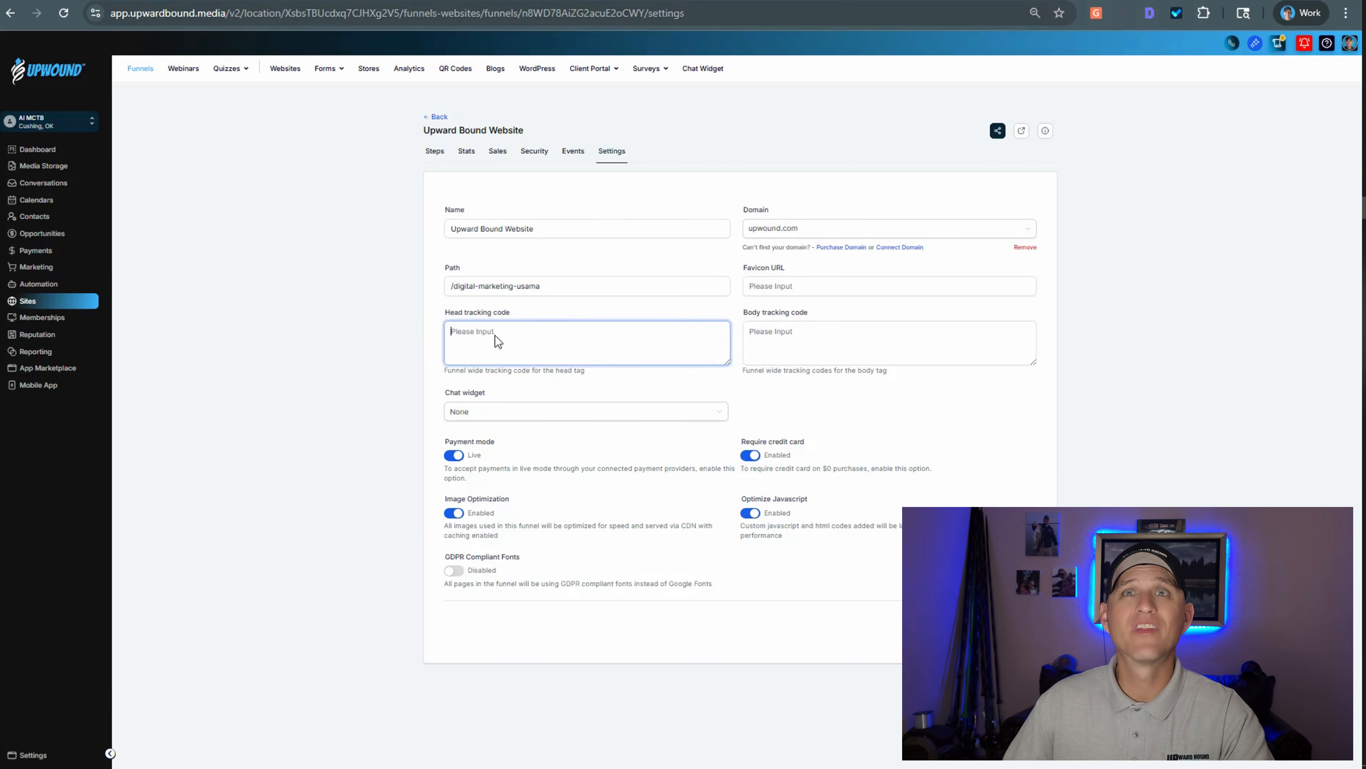
{"action": "right_click", "coordinate": [496, 336]}
{"action": "left_click", "coordinate": [525, 505]}
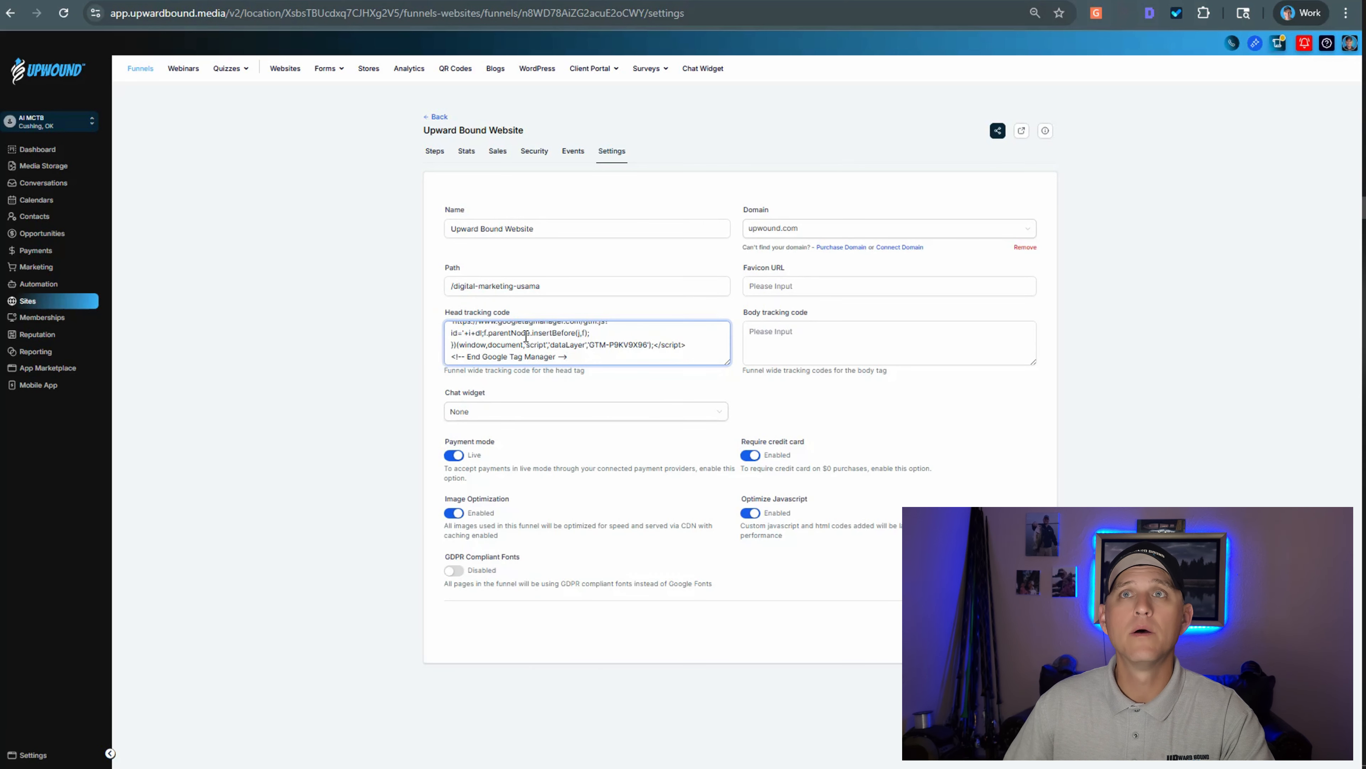
{"action": "left_click", "coordinate": [1017, 624]}
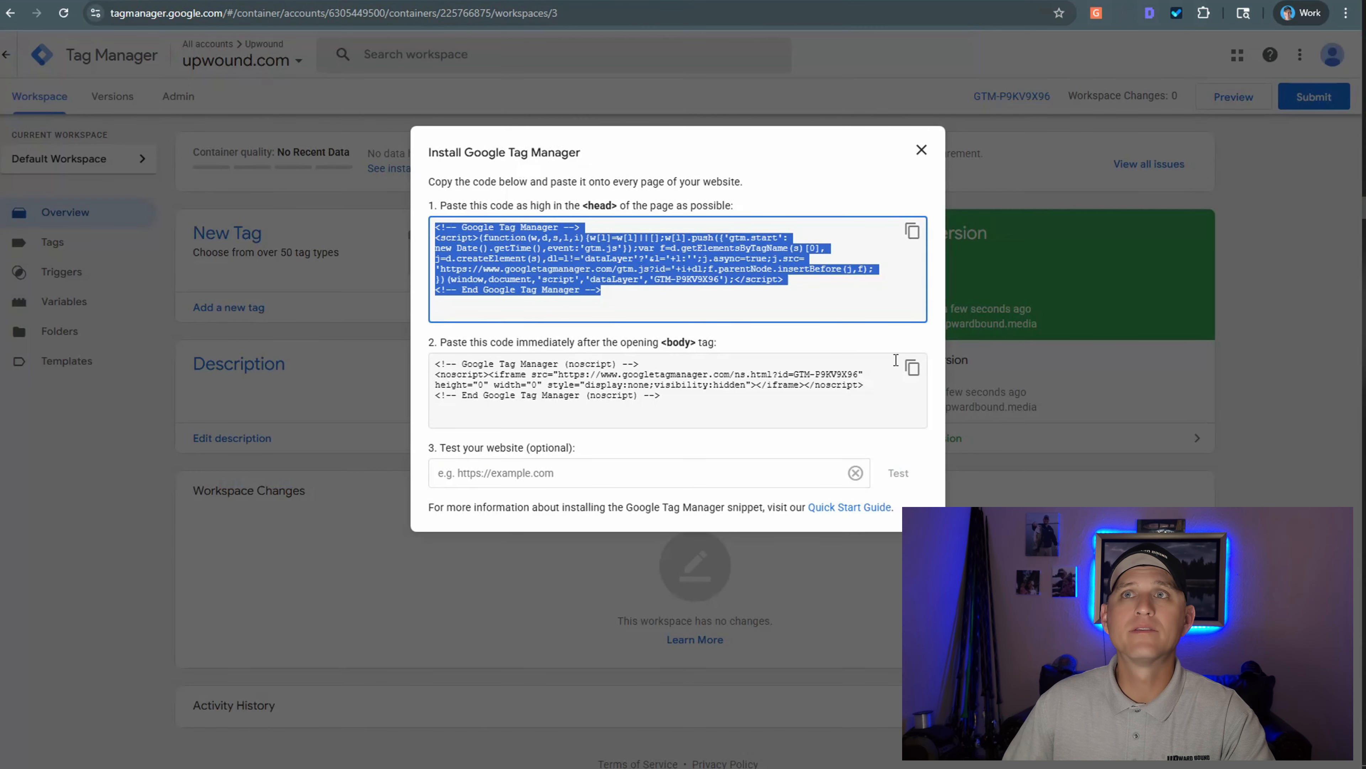
Copy the Tag Manager <body> noscript snippet and paste it as the Body tracking code in the Upward Bound Website funnel's settings
{"action": "left_click", "coordinate": [911, 367]}
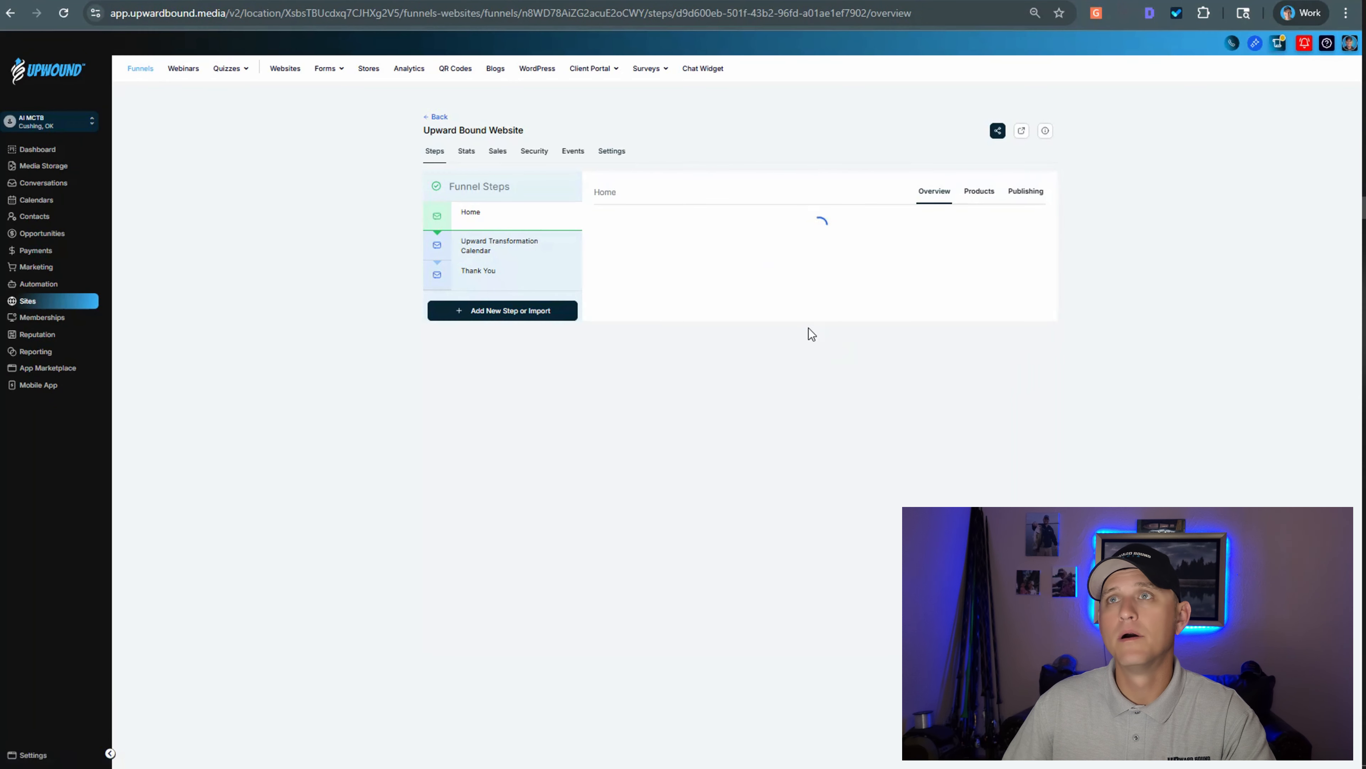
{"action": "left_click", "coordinate": [608, 152]}
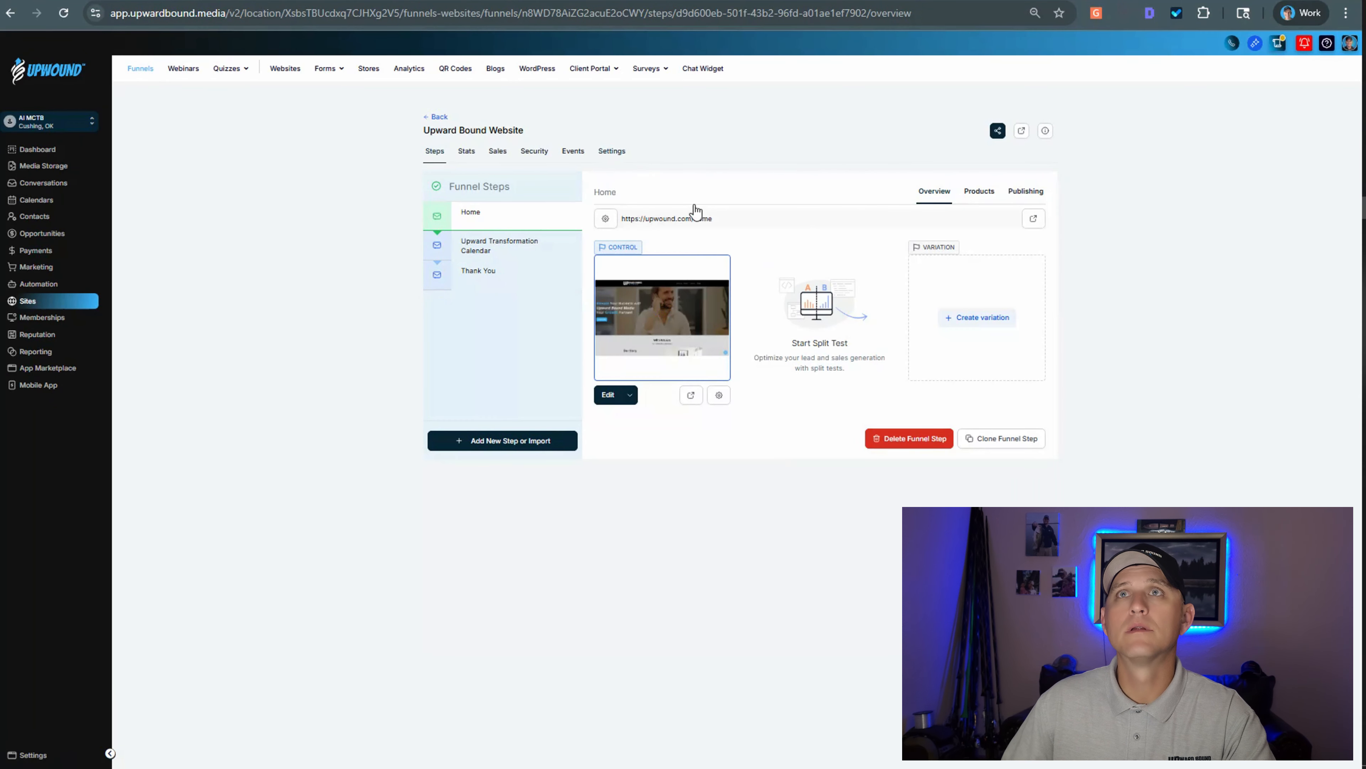
{"action": "left_click", "coordinate": [795, 333]}
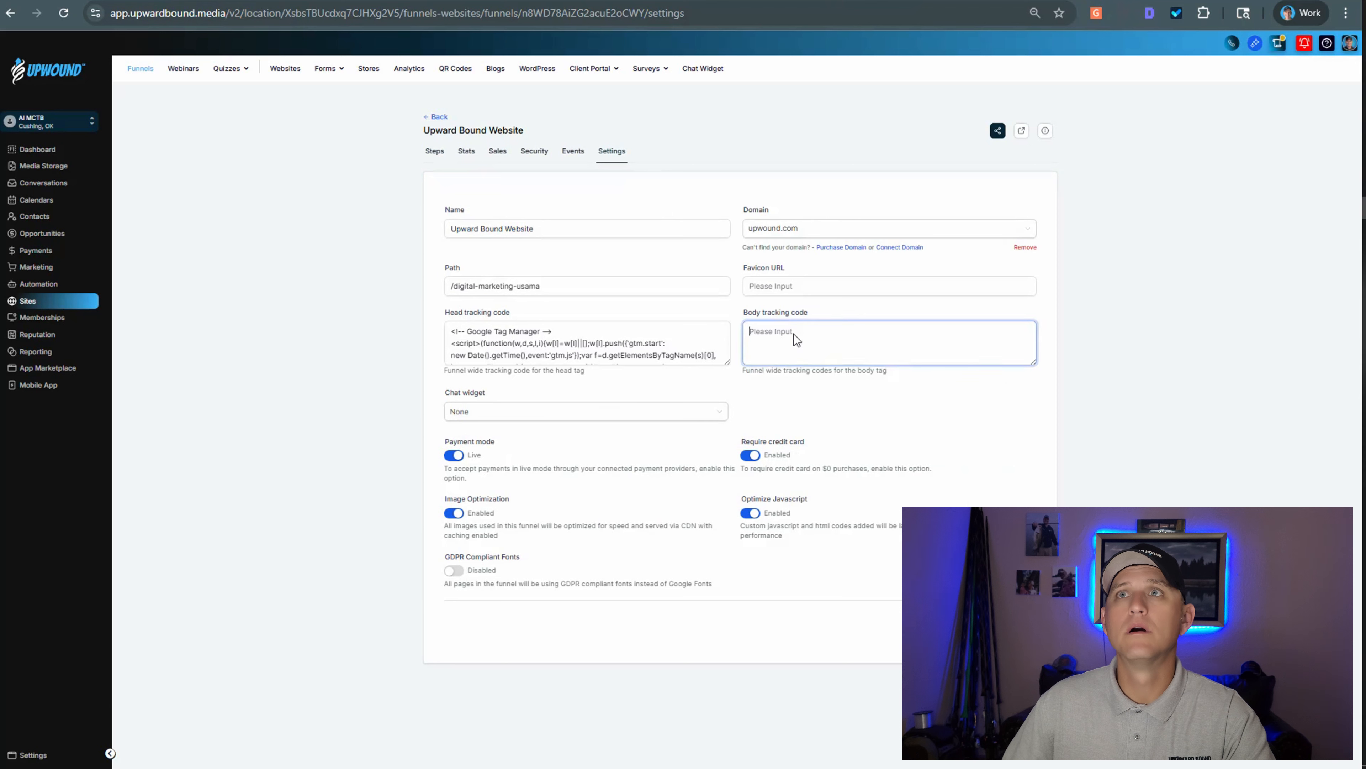
{"action": "right_click", "coordinate": [795, 334]}
{"action": "left_click", "coordinate": [832, 507]}
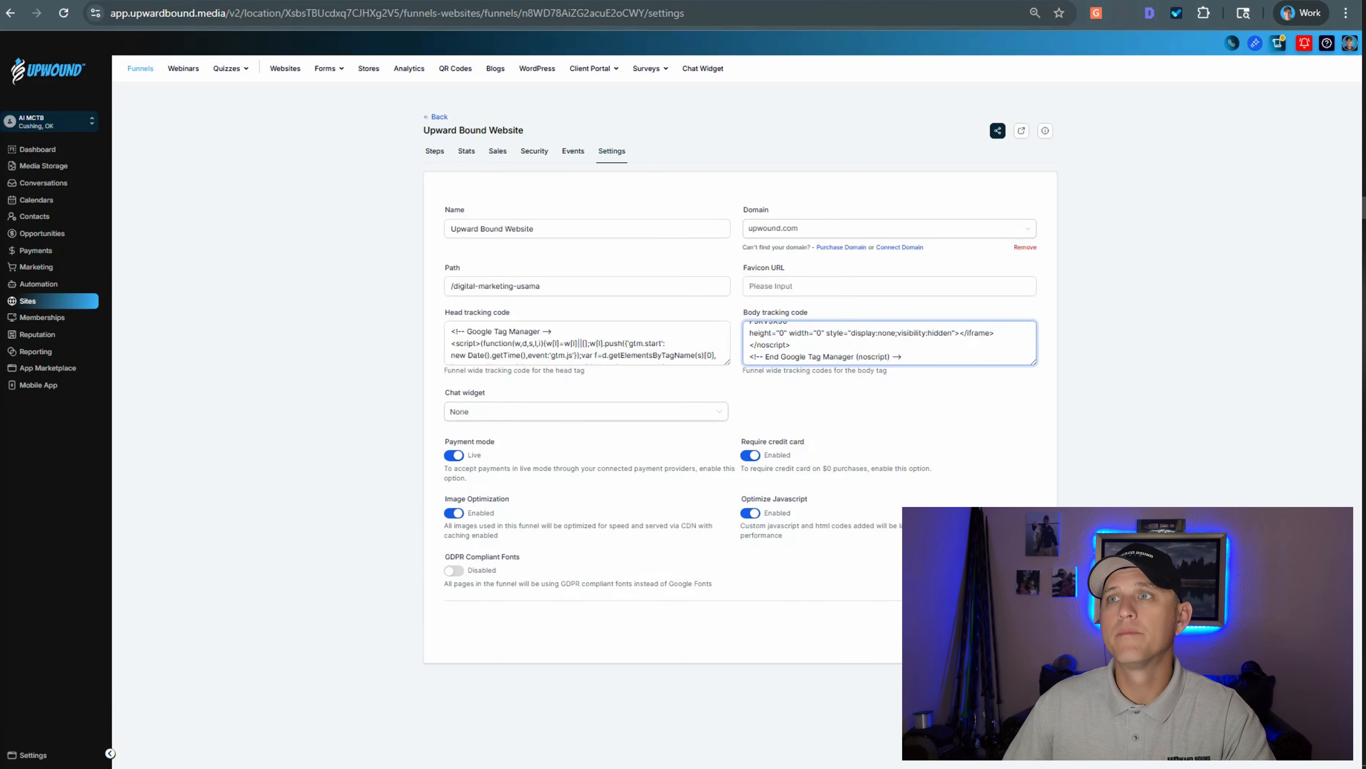
{"action": "left_click", "coordinate": [849, 581]}
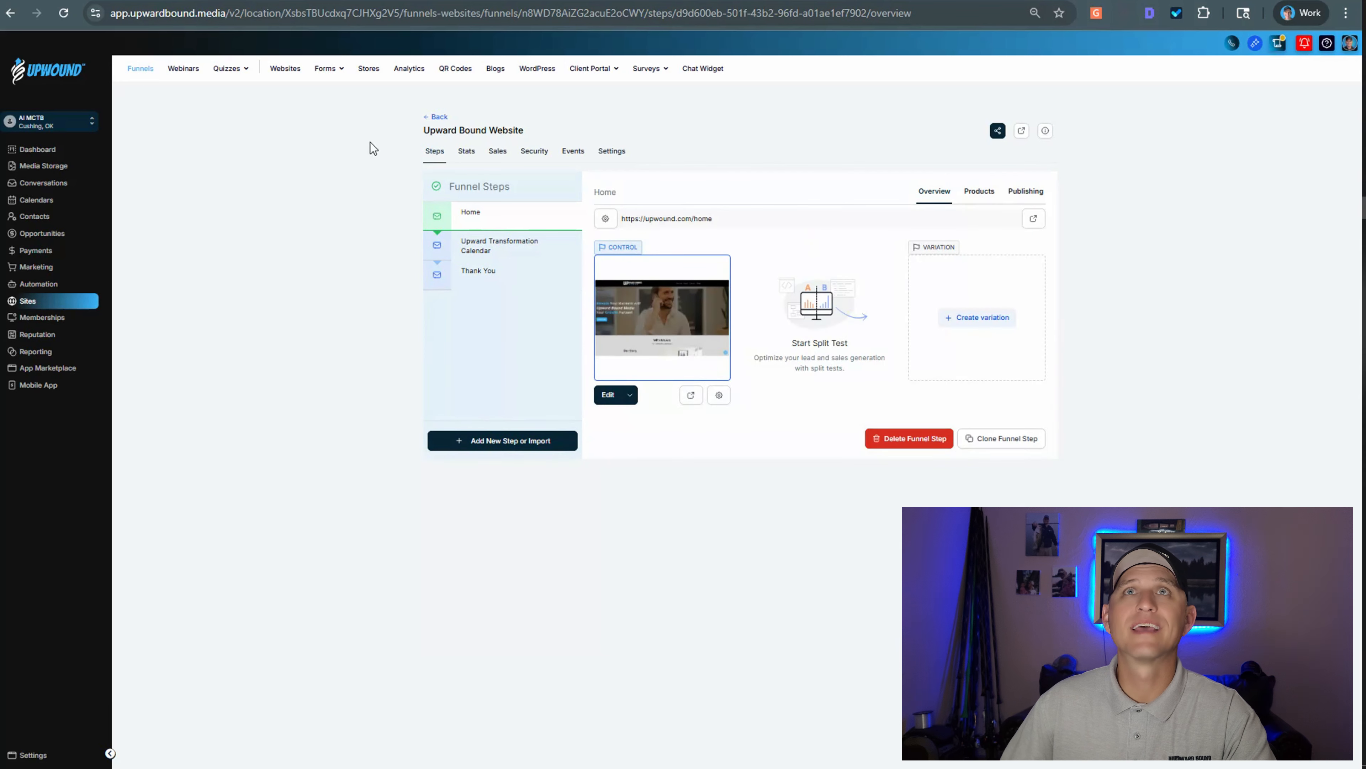
{"action": "left_click", "coordinate": [430, 2]}
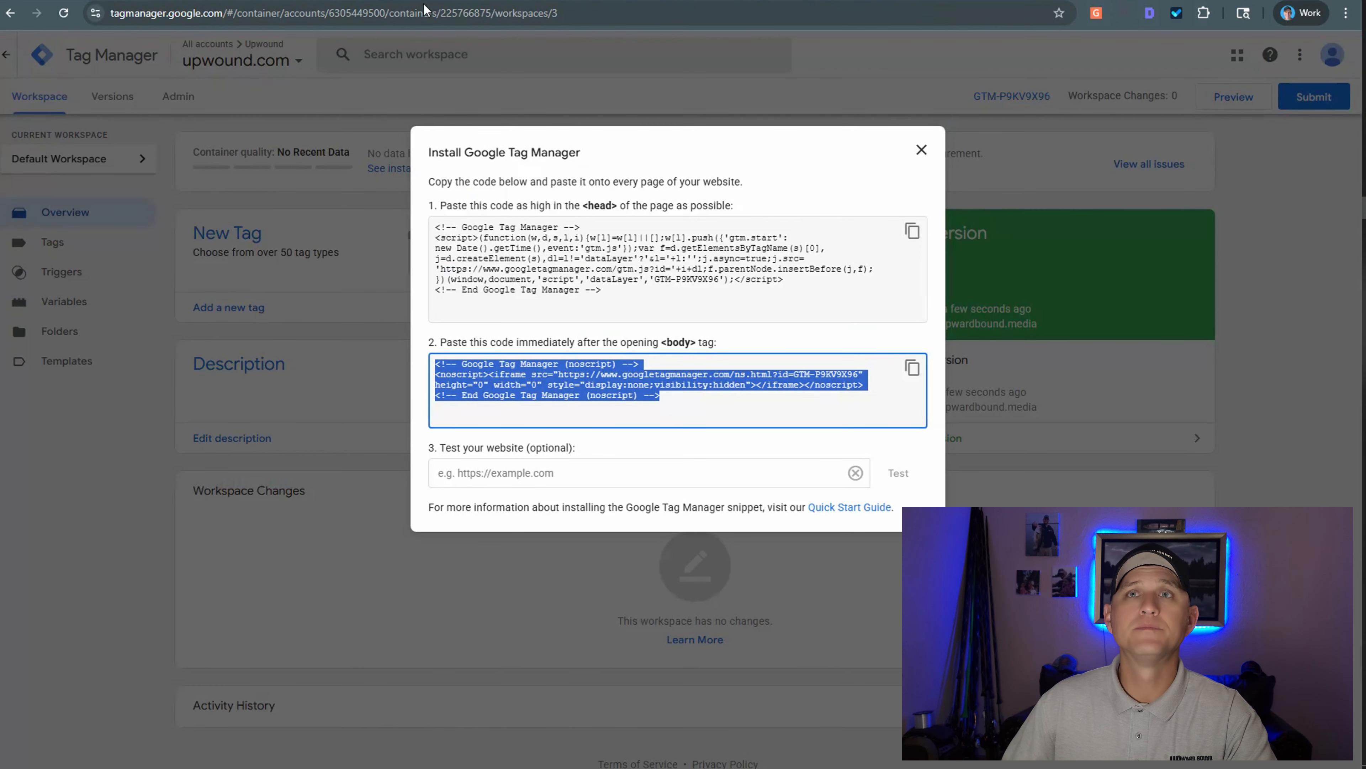
{"action": "left_click", "coordinate": [496, 478]}
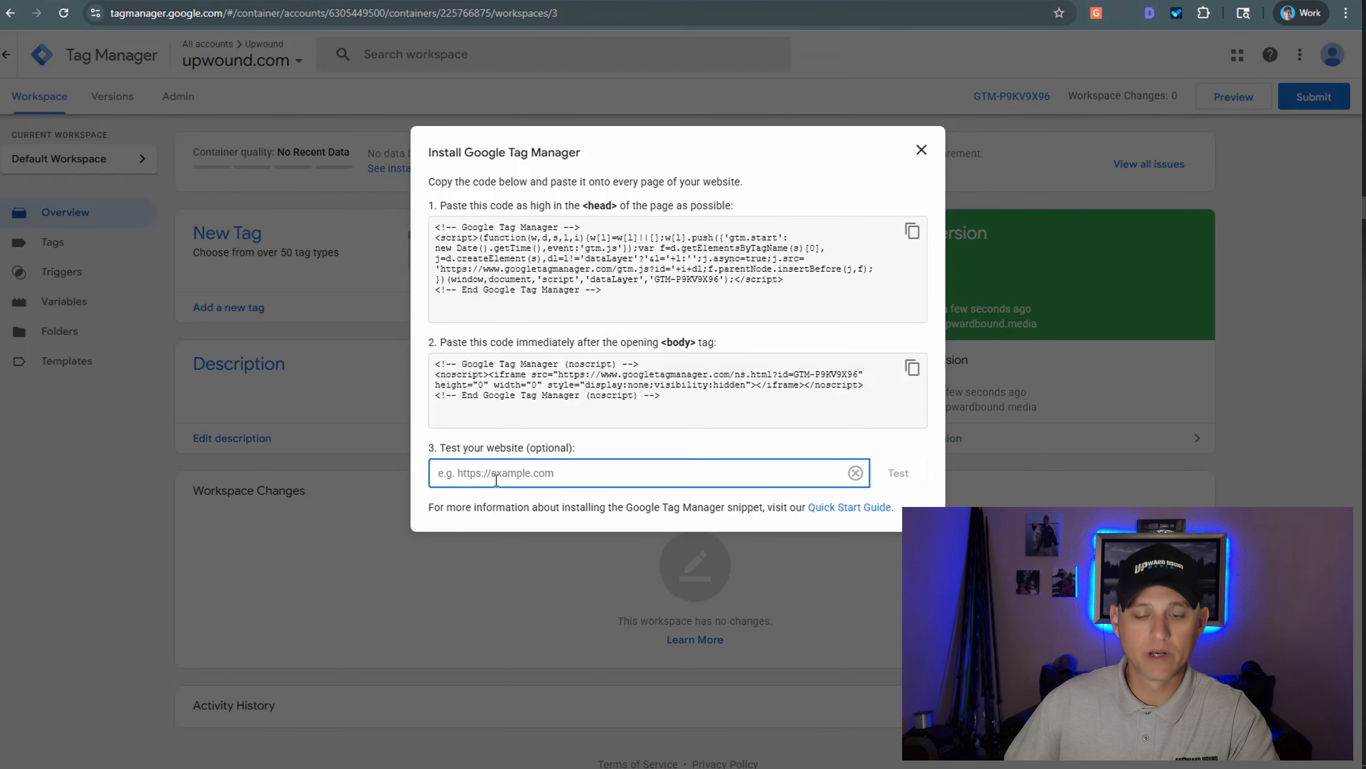
{"action": "left_click", "coordinate": [81, 2]}
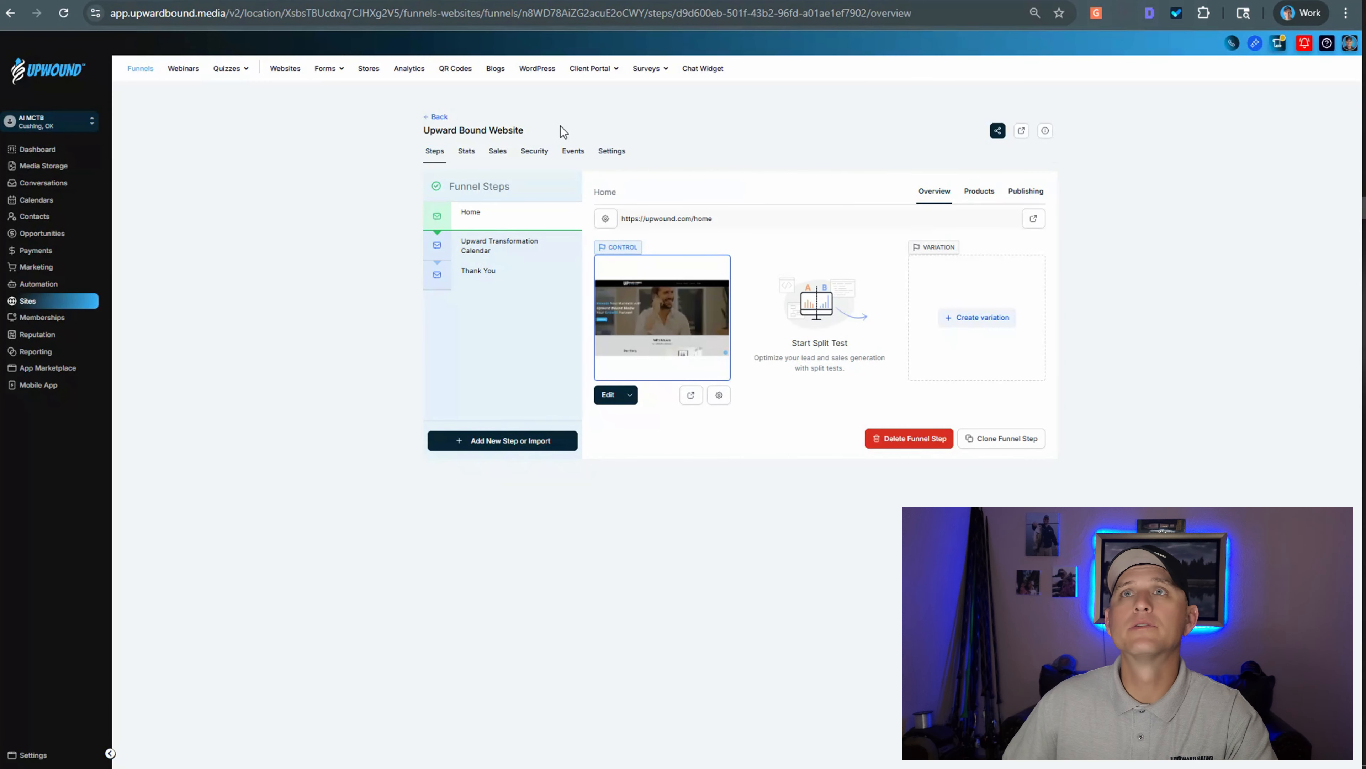
{"action": "triple_click", "coordinate": [704, 216]}
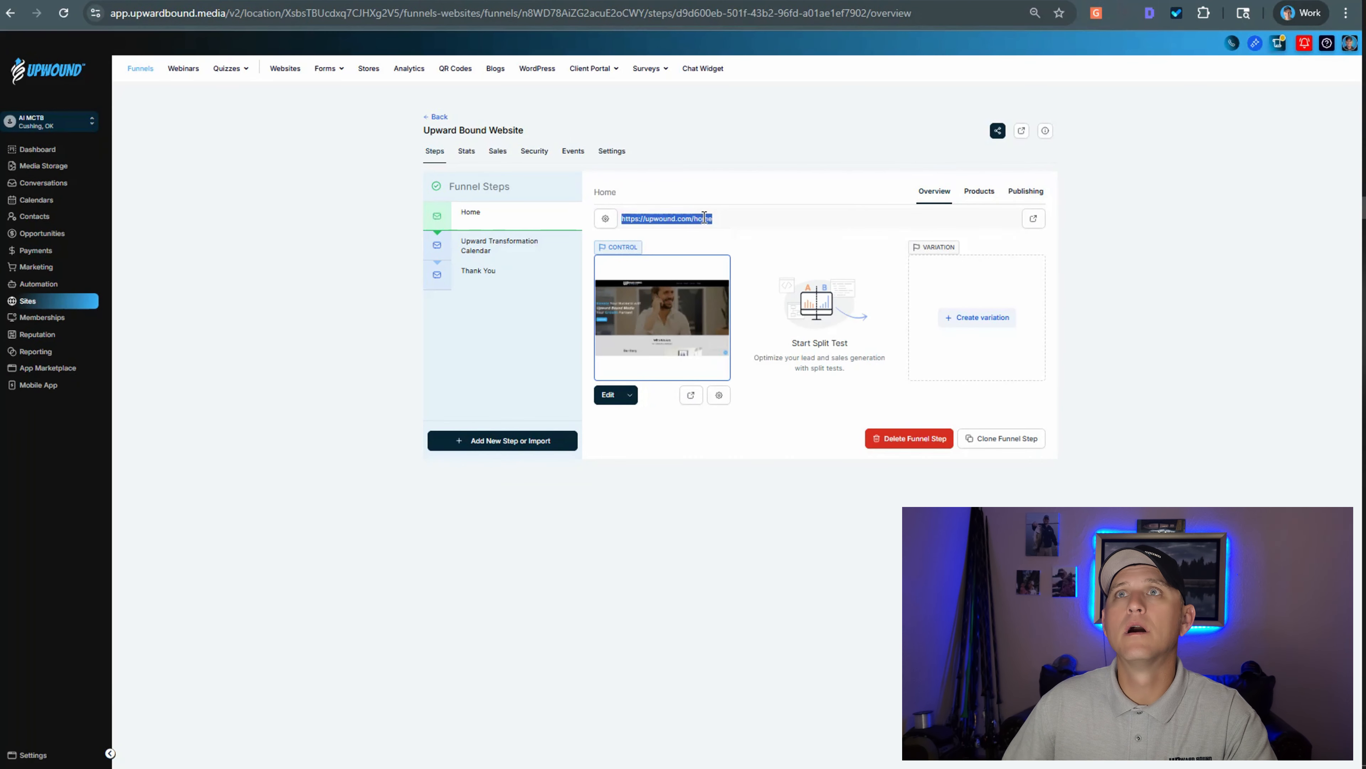
{"action": "right_click", "coordinate": [704, 218]}
{"action": "left_click", "coordinate": [747, 237]}
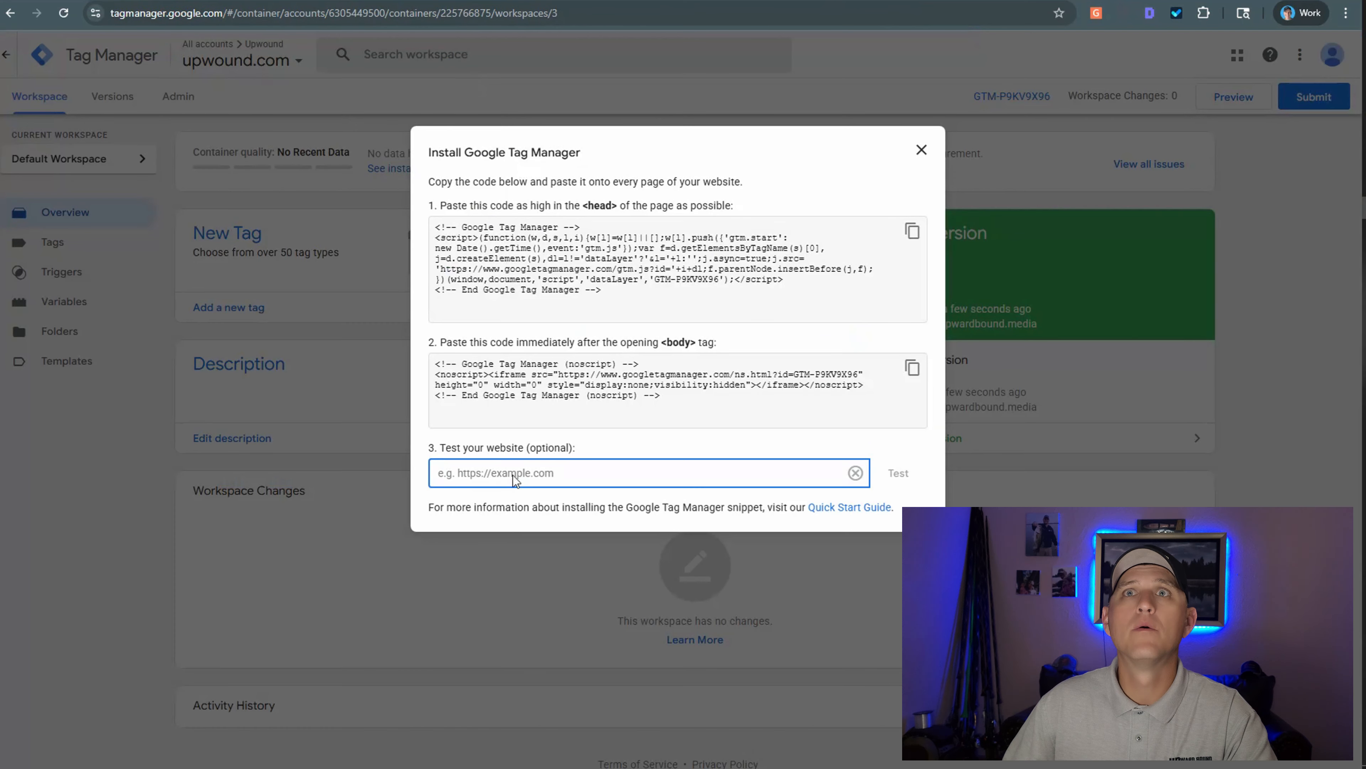
{"action": "key", "text": "ctrl+v"}
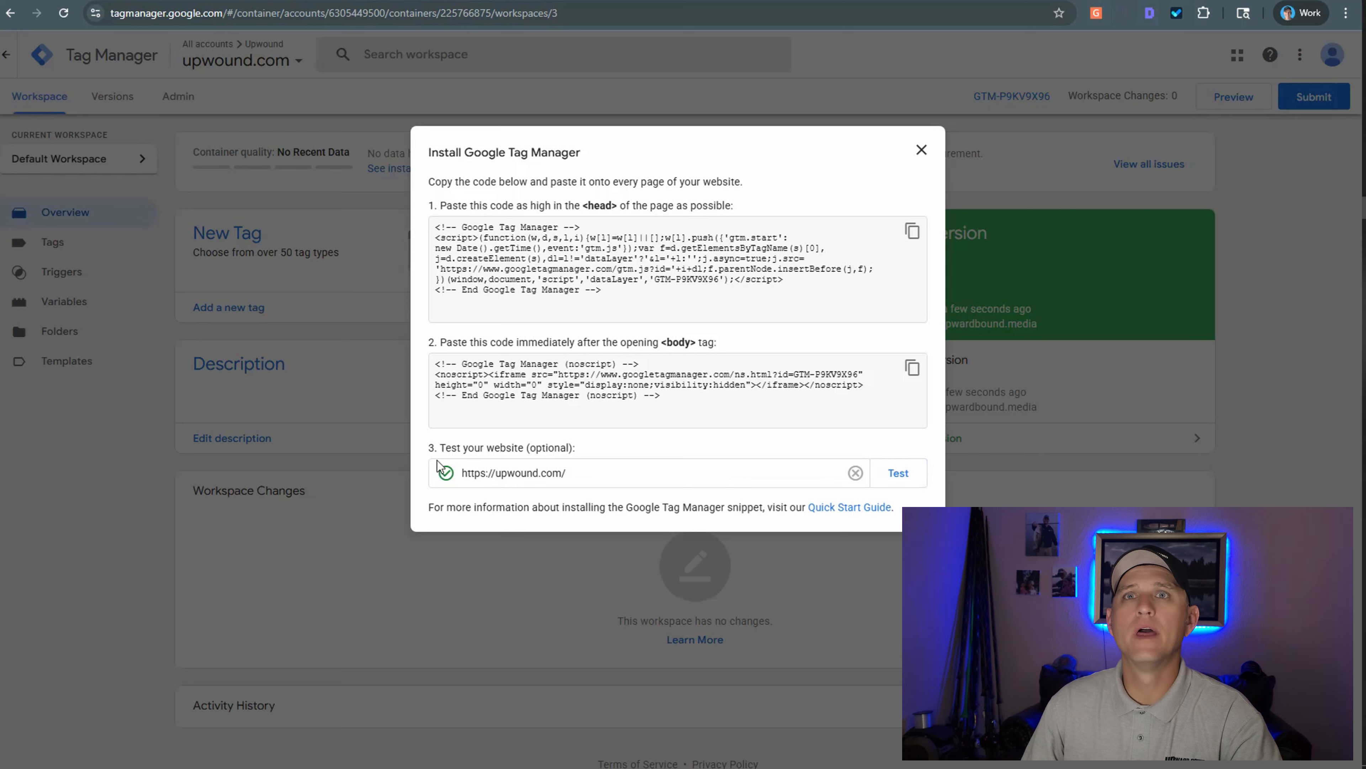
{"action": "left_click", "coordinate": [922, 152]}
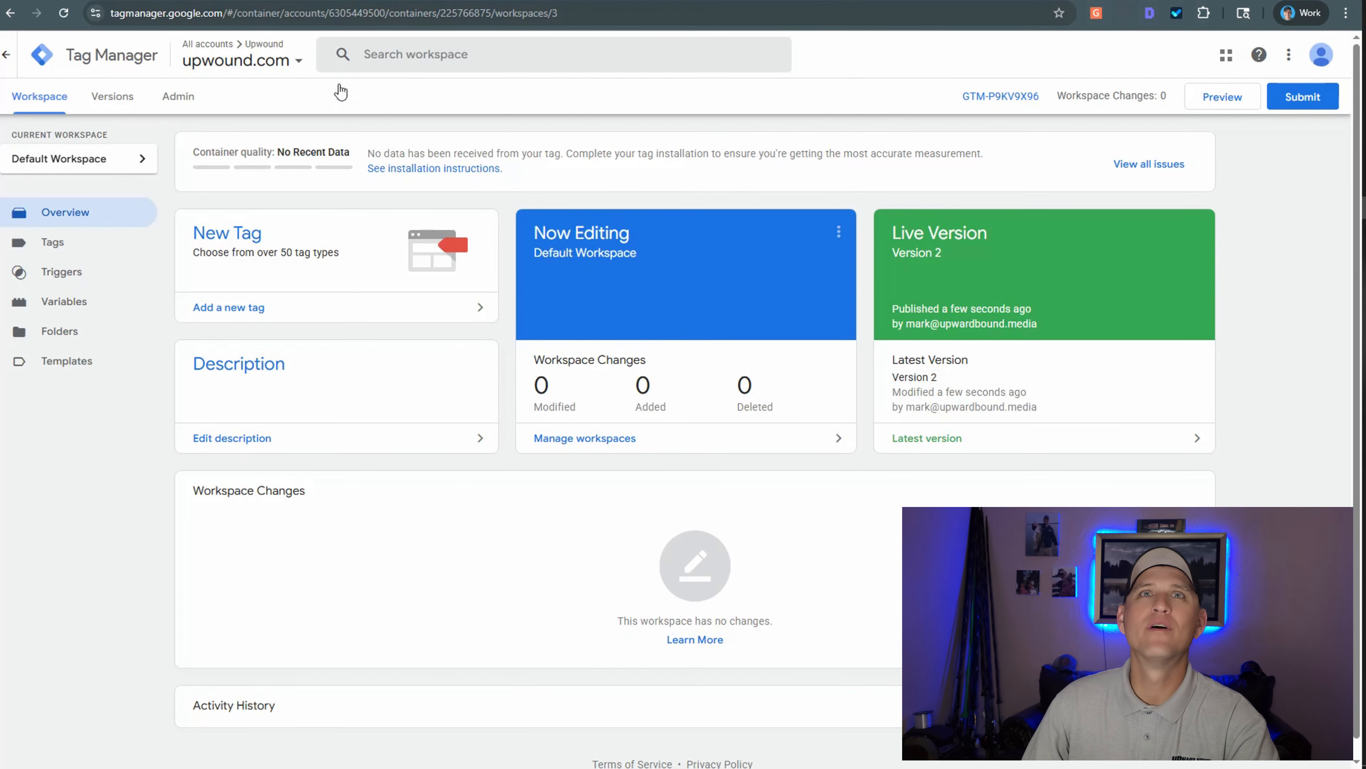
Switch to Google Analytics, close the web stream details, finish the data collection setup, and continue to the property's home page
{"action": "key", "text": "ctrl+Tab"}
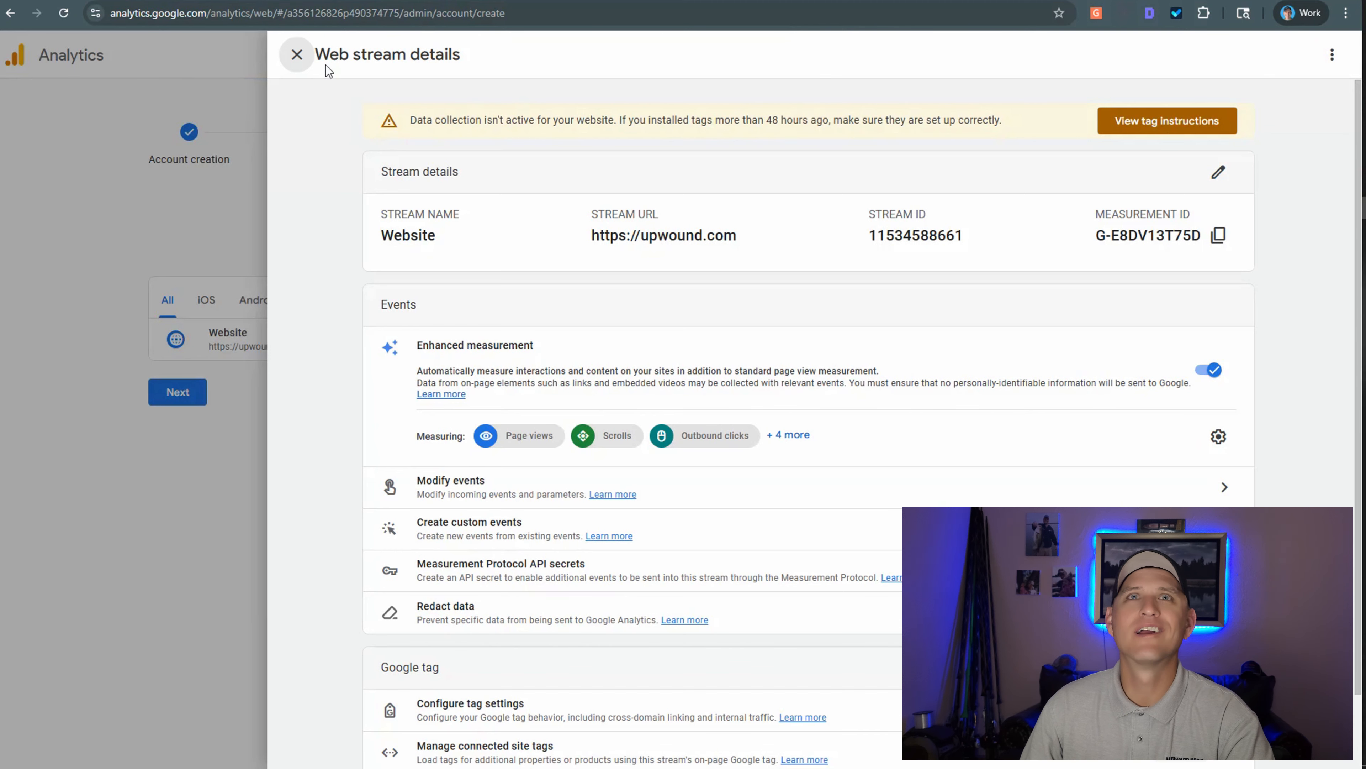
{"action": "left_click", "coordinate": [296, 54]}
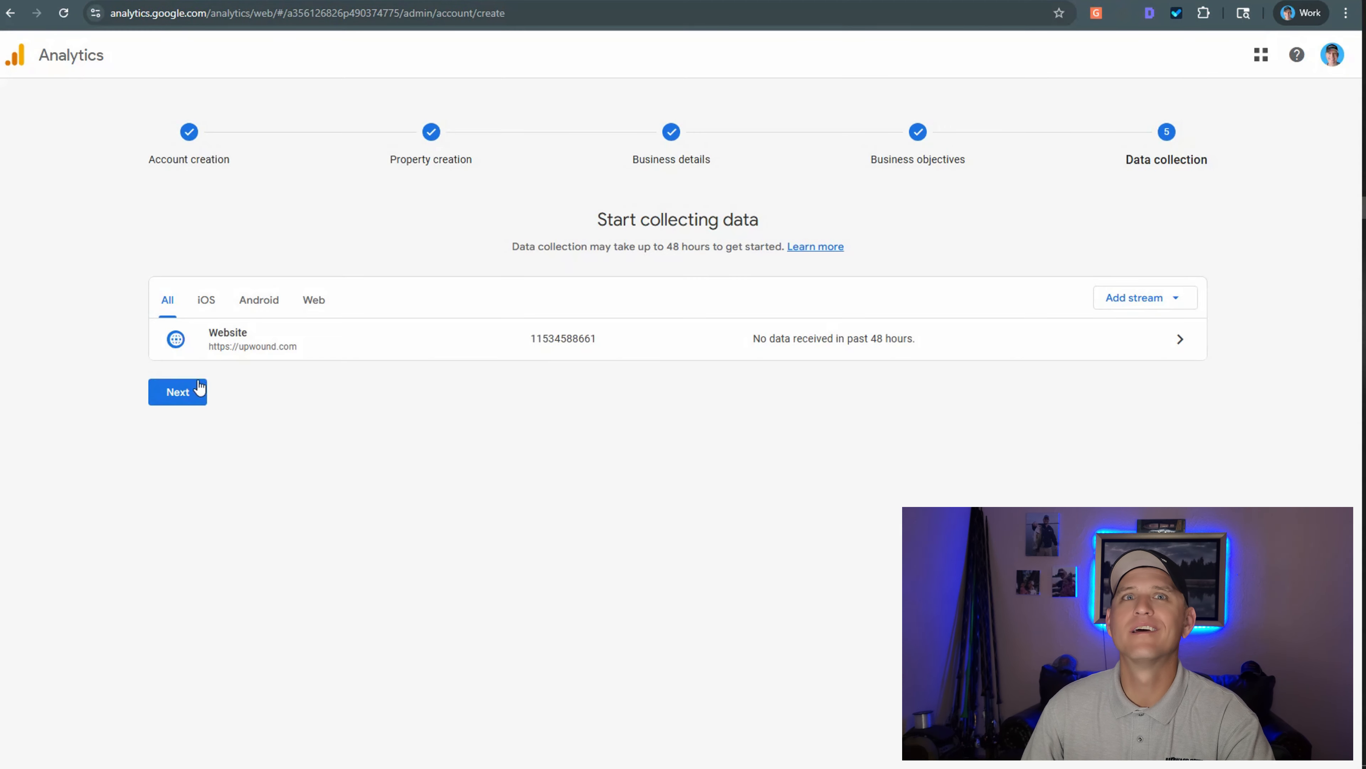
{"action": "left_click", "coordinate": [199, 387]}
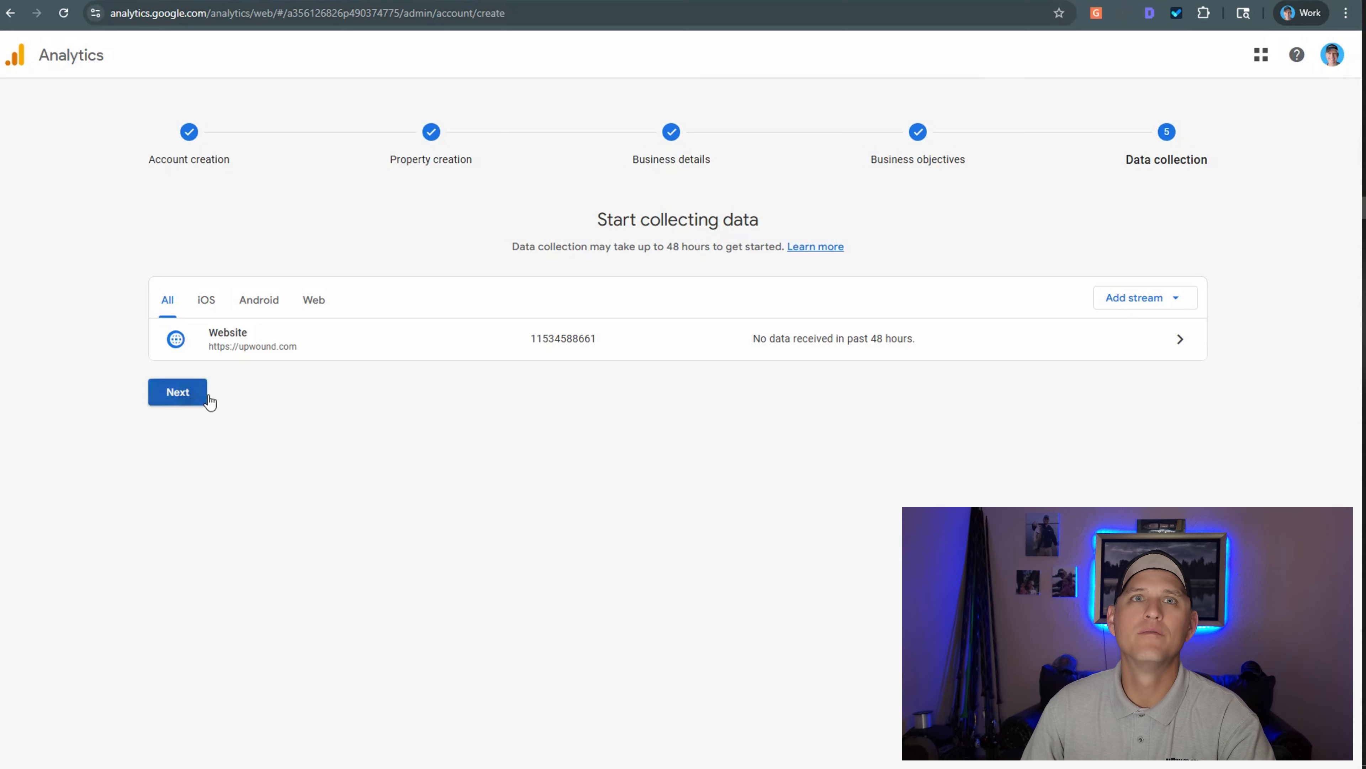
{"action": "left_click", "coordinate": [212, 400]}
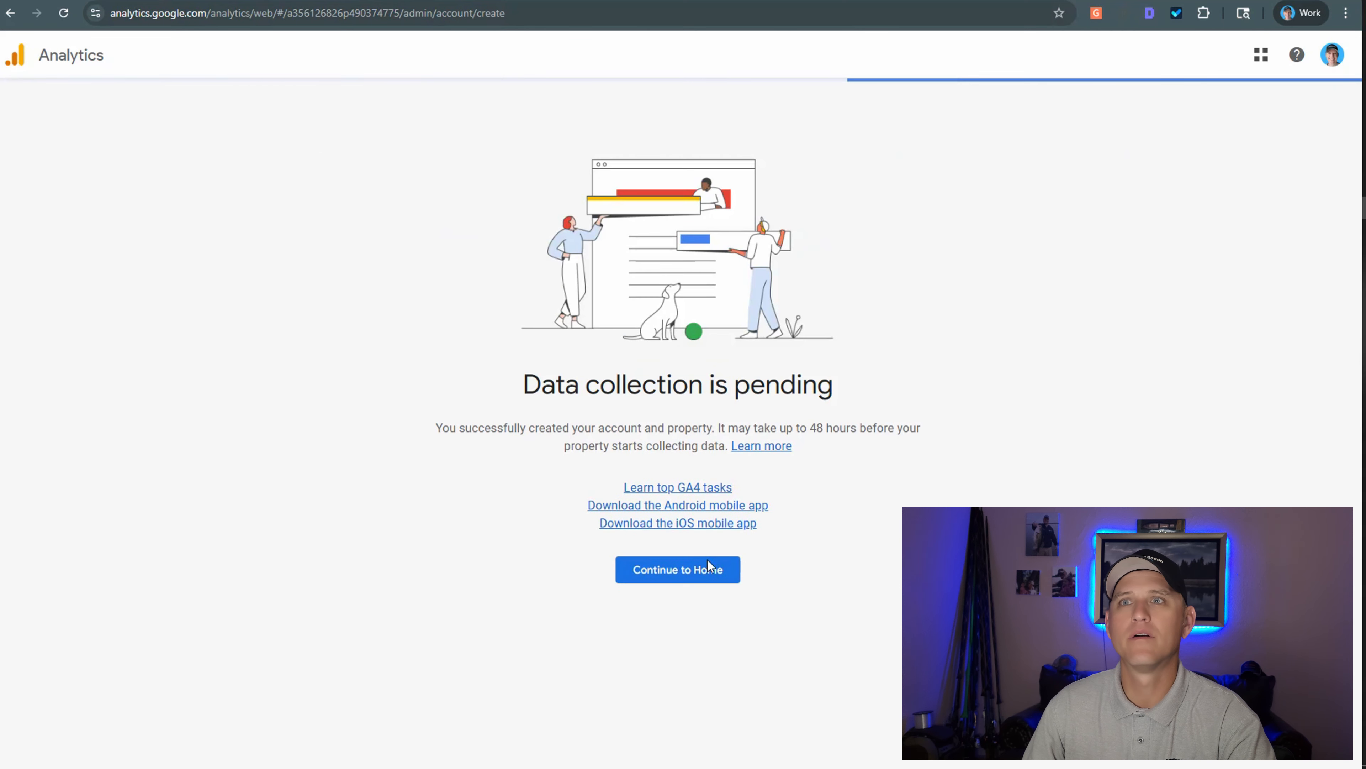
{"action": "left_click", "coordinate": [699, 577]}
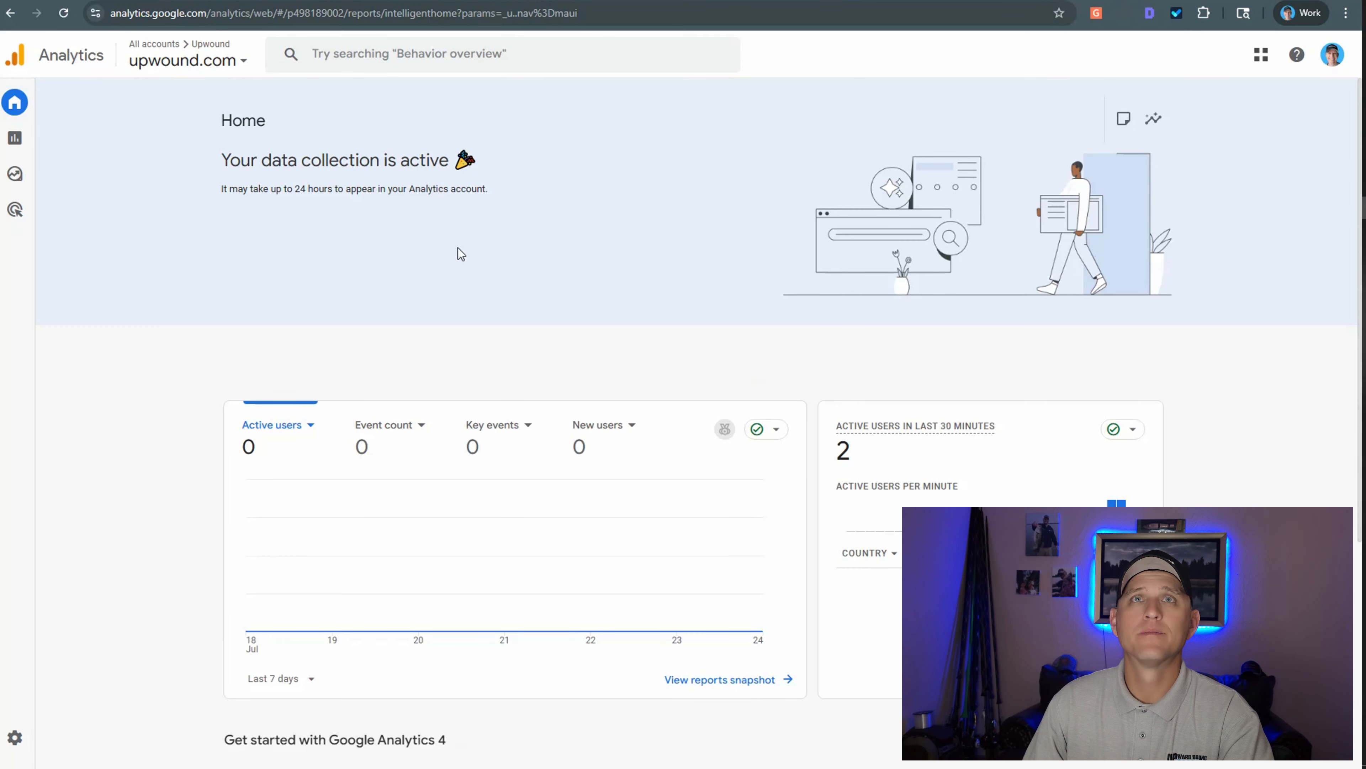
Start a new Search Console link in the Analytics admin settings and choose upwound.com as the Search Console property
{"action": "mouse_move", "coordinate": [69, 540]}
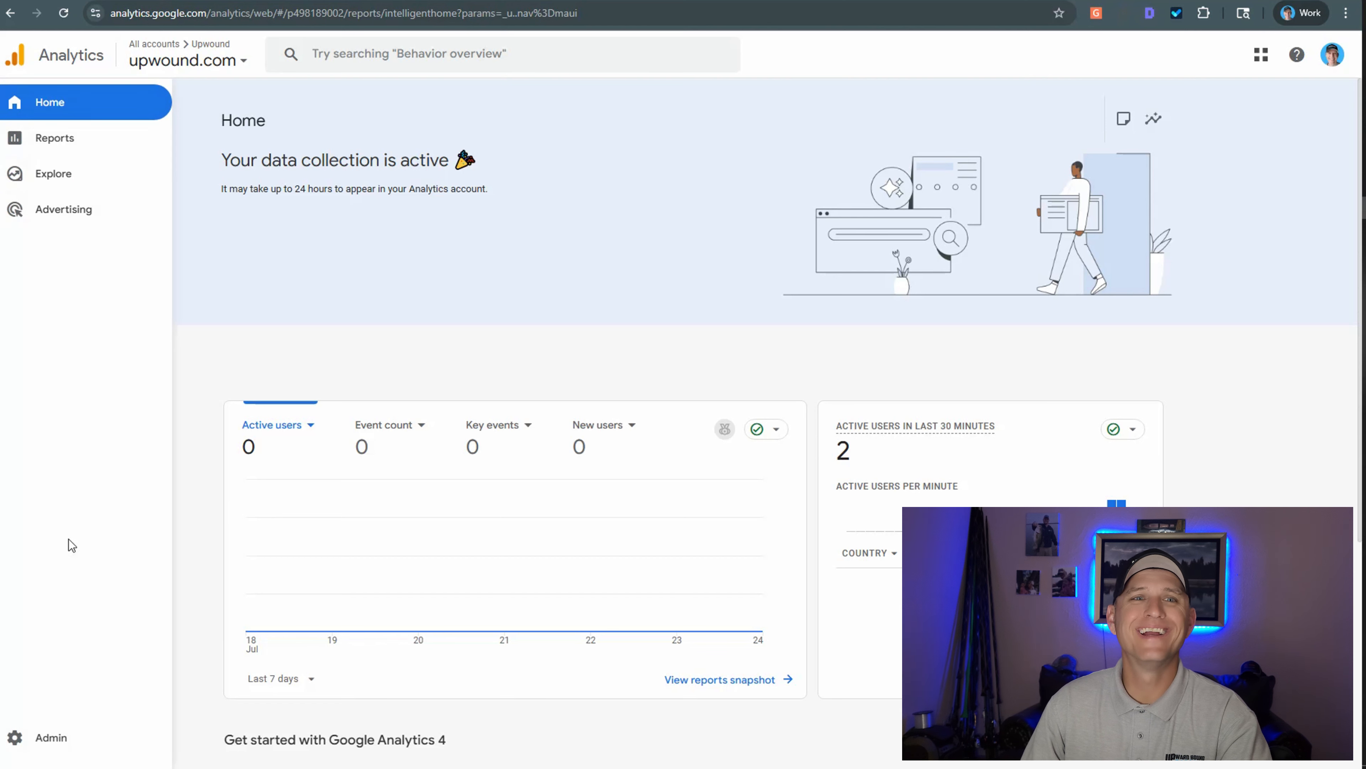
{"action": "left_click", "coordinate": [63, 737]}
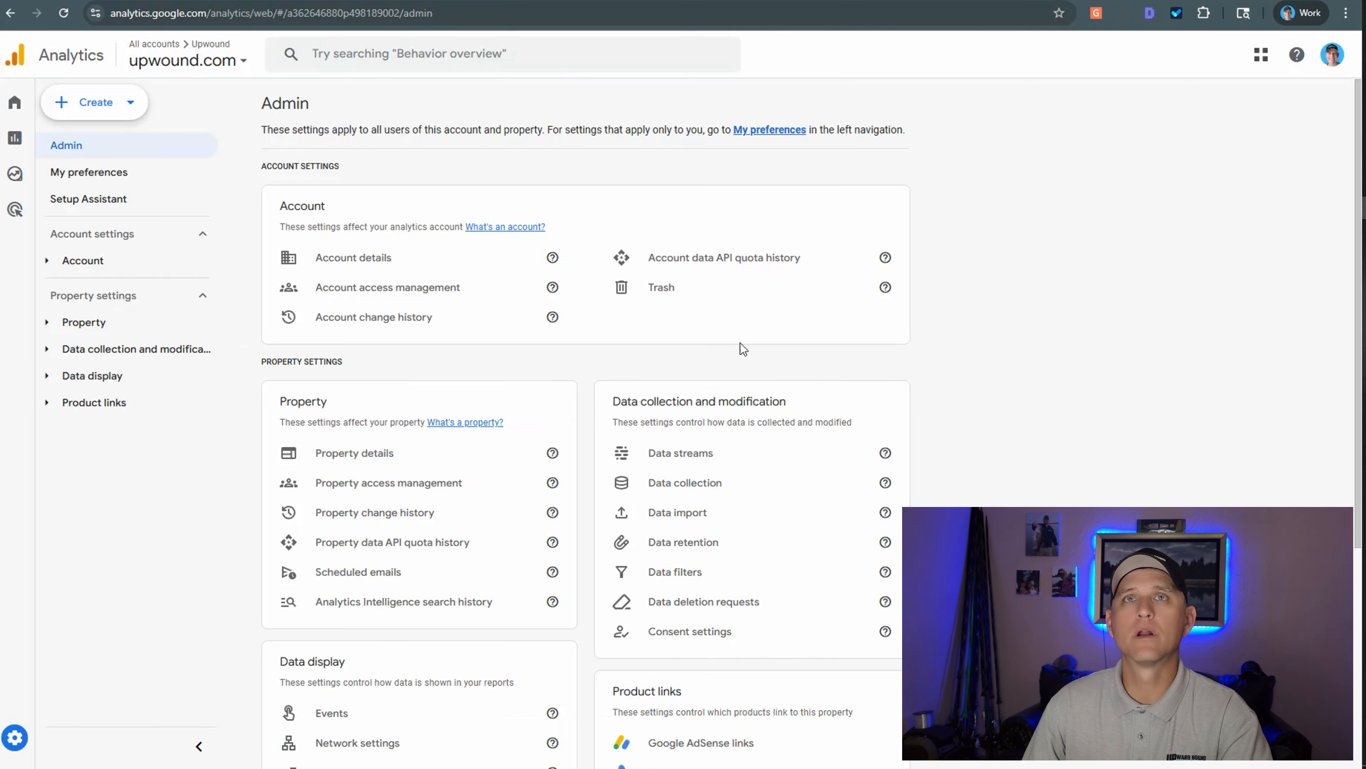
{"action": "scroll", "coordinate": [740, 343], "scroll_direction": "down", "scroll_amount": 5}
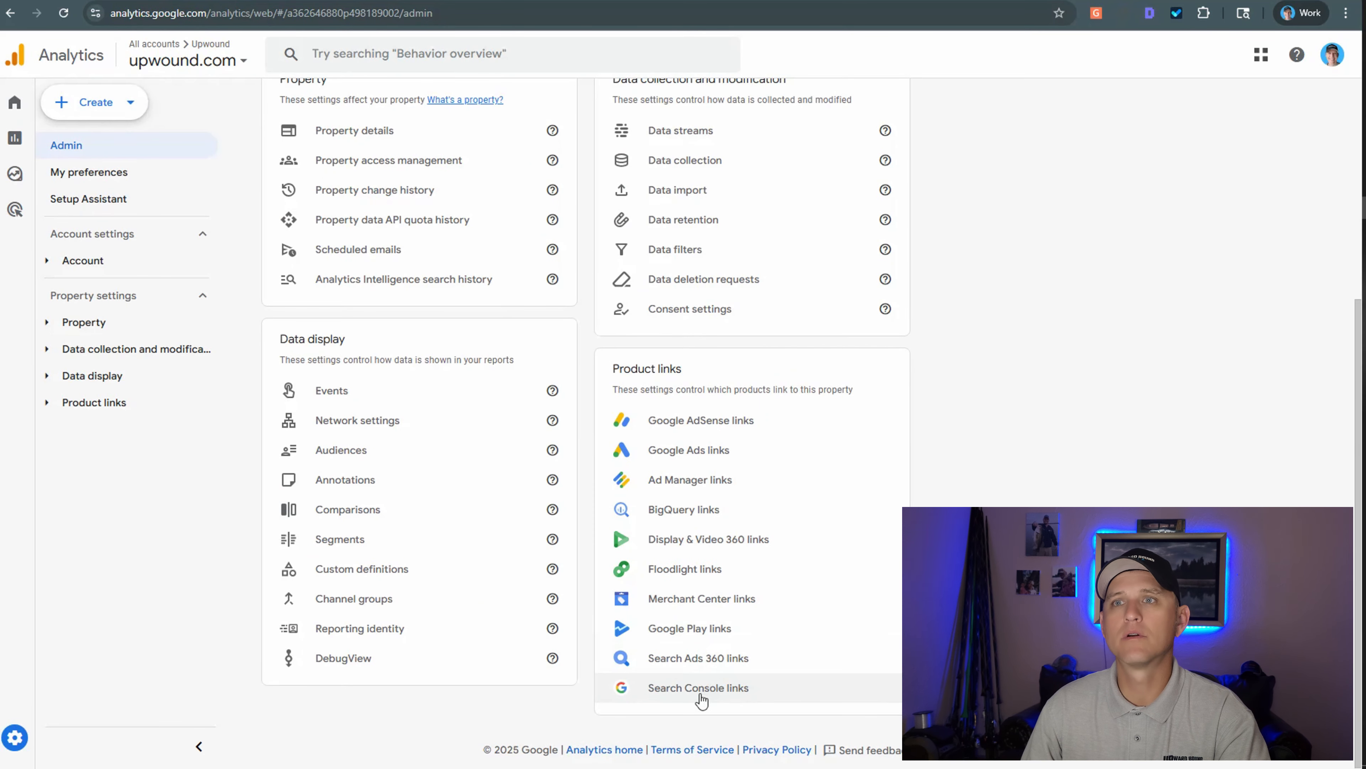
{"action": "left_click", "coordinate": [677, 694]}
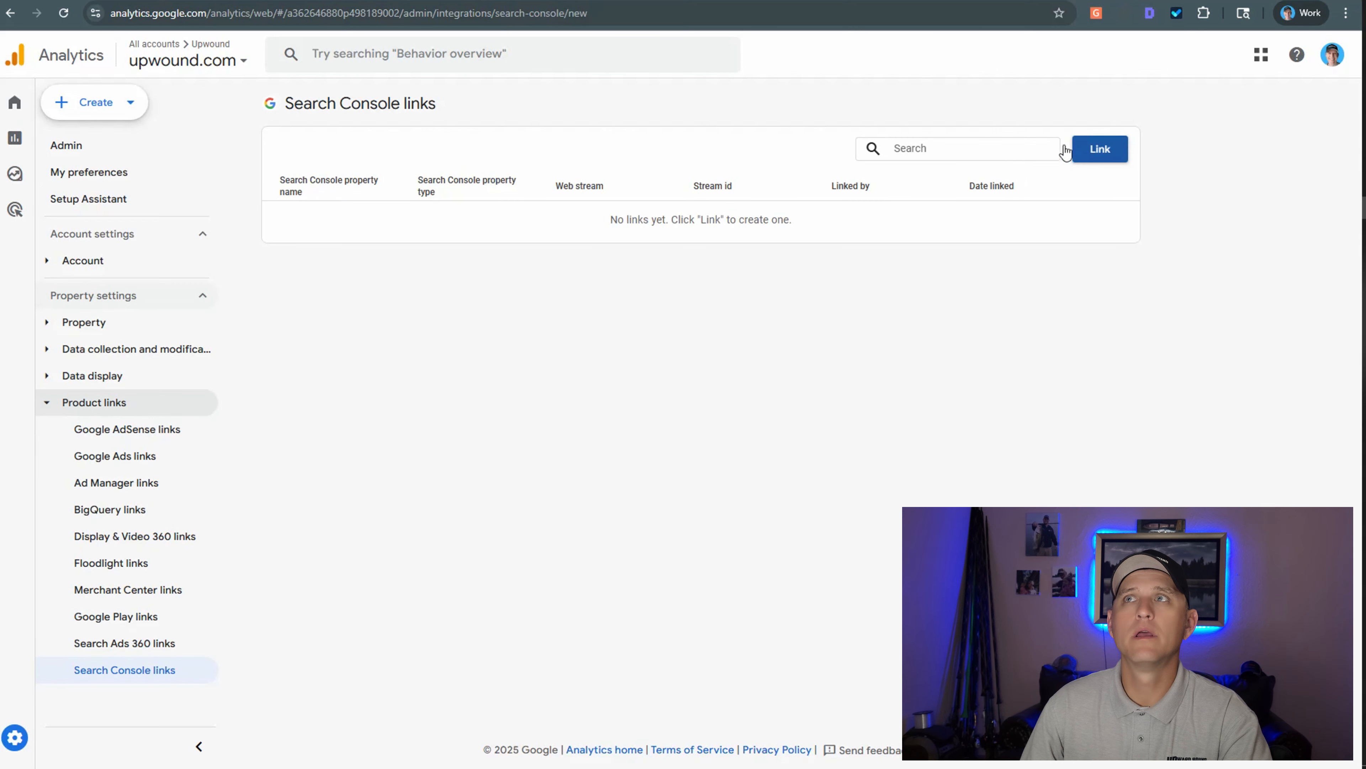
{"action": "left_click", "coordinate": [1106, 146]}
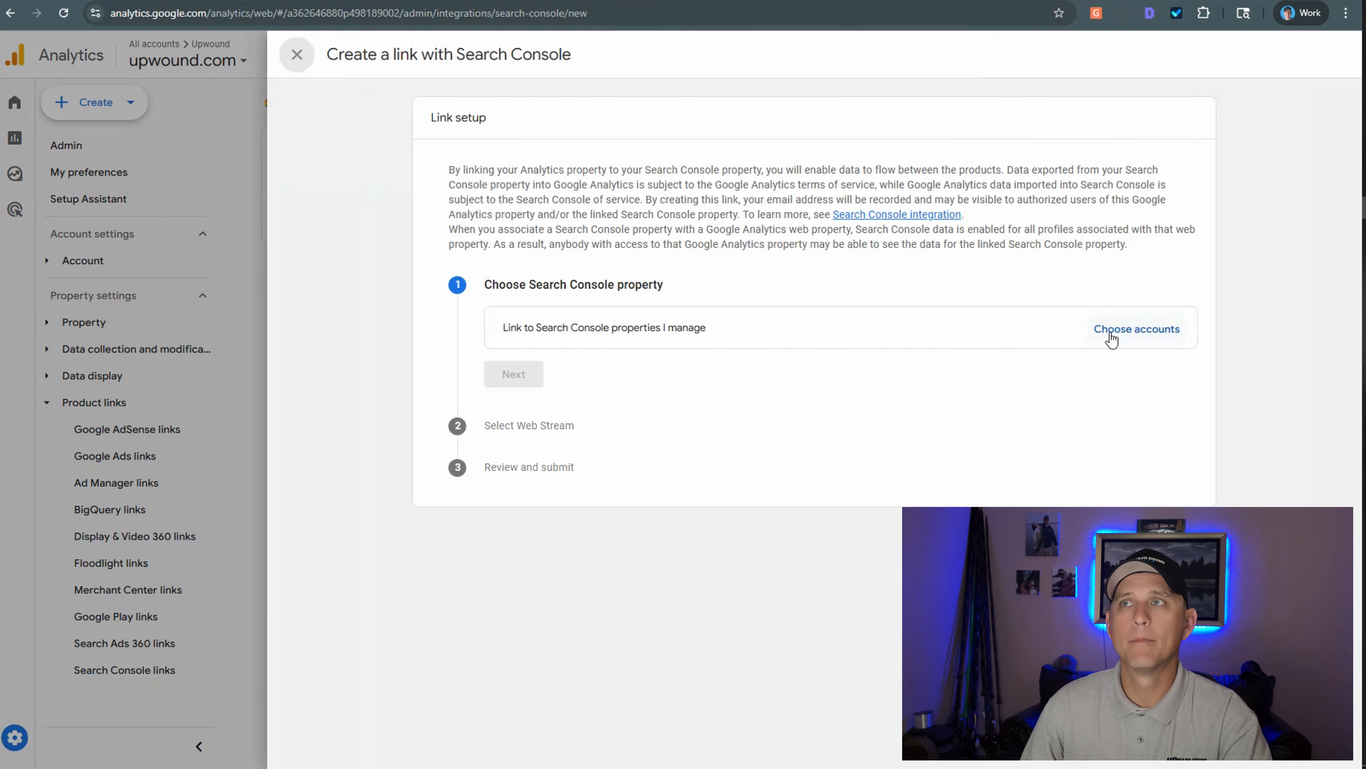
{"action": "left_click", "coordinate": [1091, 334]}
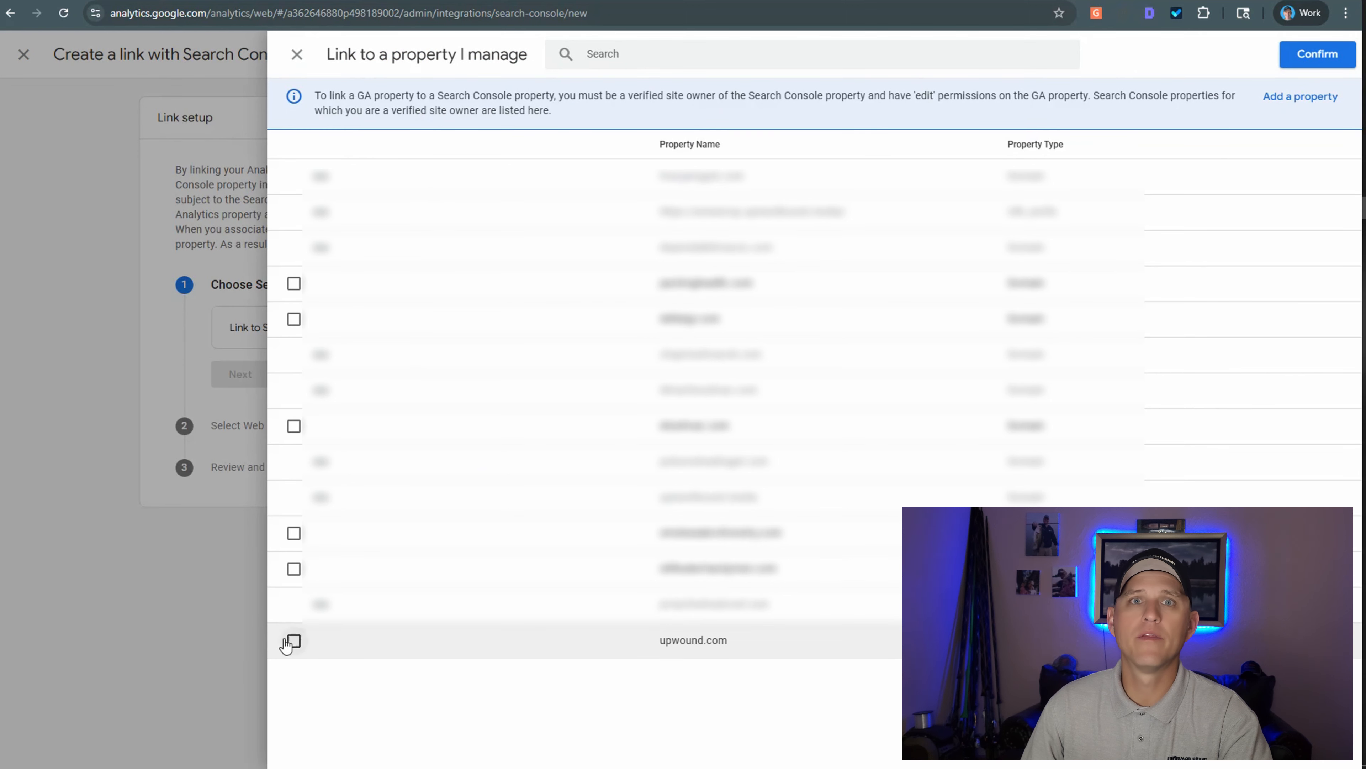
{"action": "left_click", "coordinate": [545, 642]}
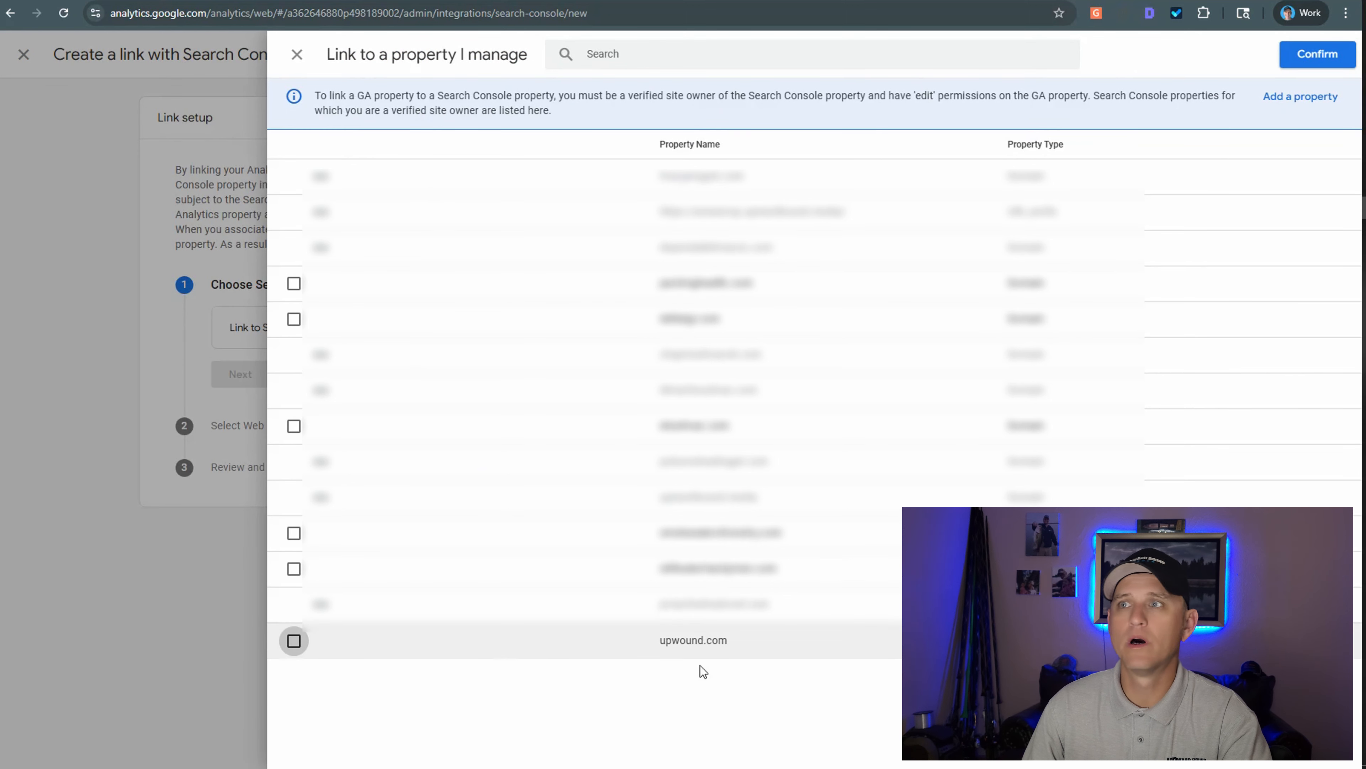
{"action": "left_click", "coordinate": [1316, 54]}
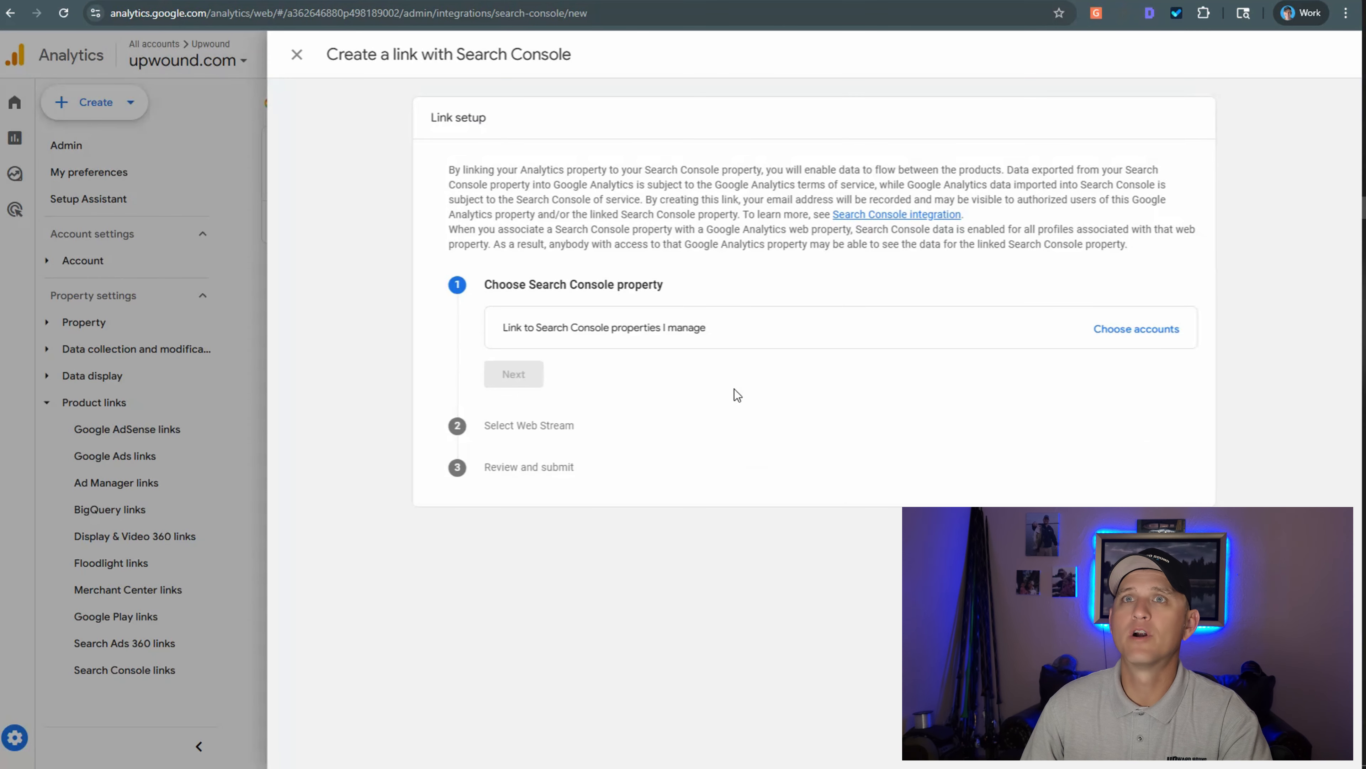
{"action": "left_click", "coordinate": [501, 414]}
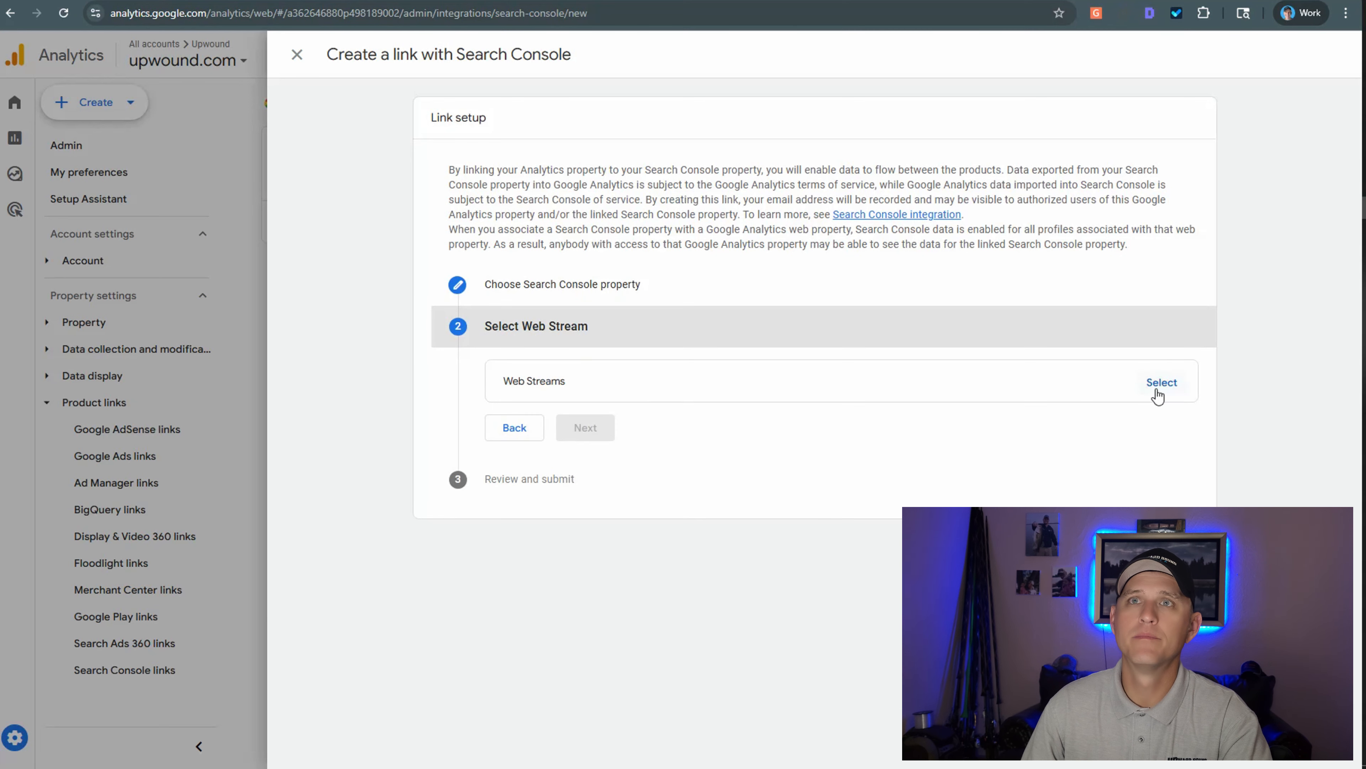
{"action": "left_click", "coordinate": [602, 364]}
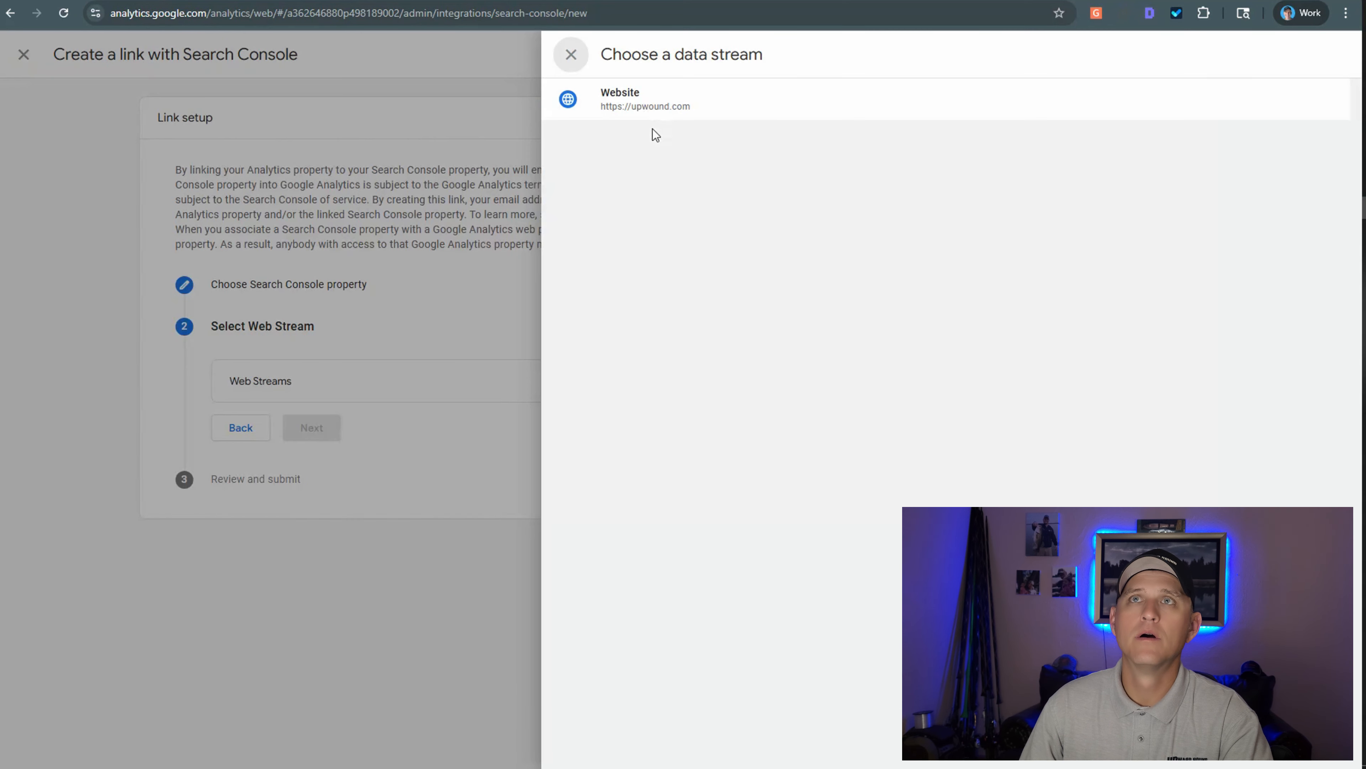
{"action": "left_click", "coordinate": [649, 107]}
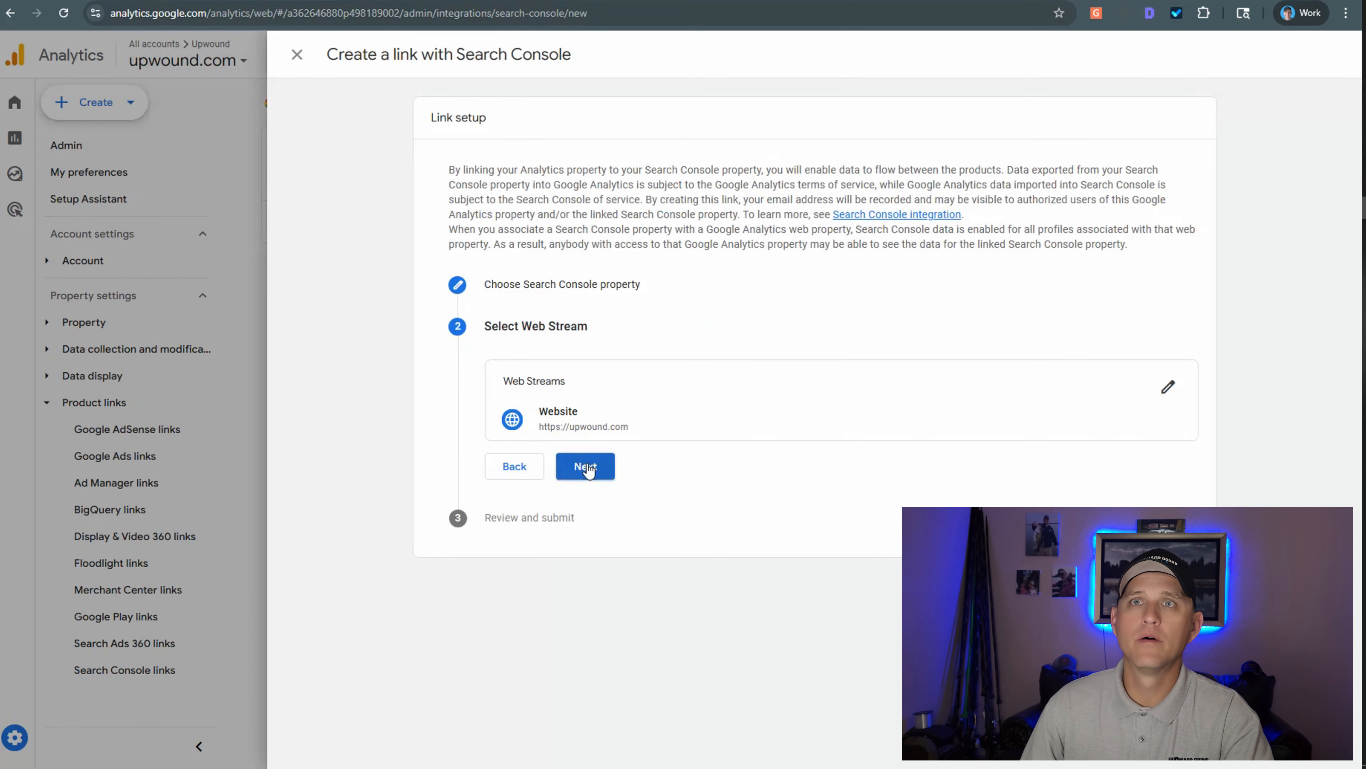
{"action": "left_click", "coordinate": [588, 473]}
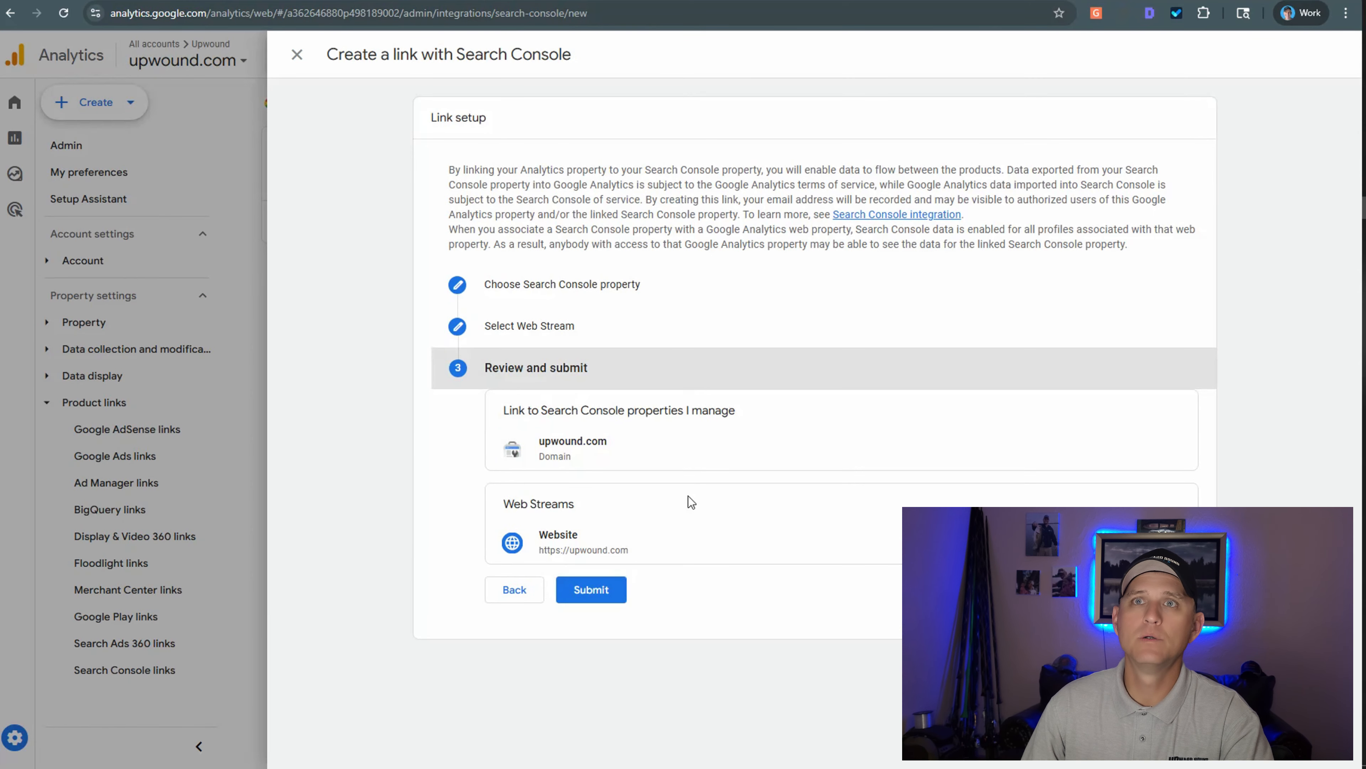